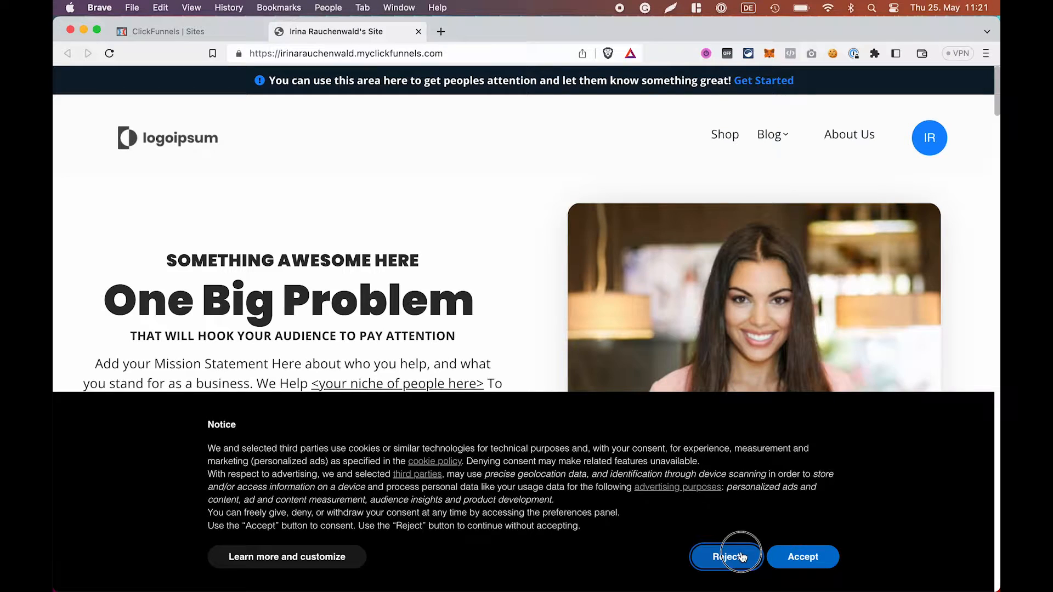
- Reject the cookie notice, look through the live site's home page sections, and close the page
left_click(731, 555)
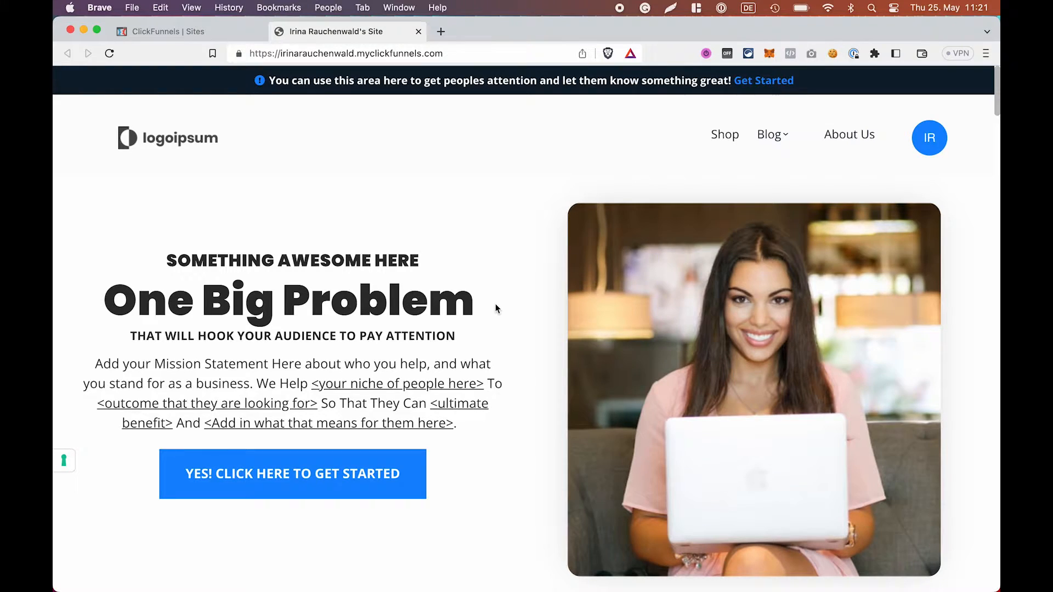
scroll(496, 304, "down", 10)
scroll(496, 303, "down", 5)
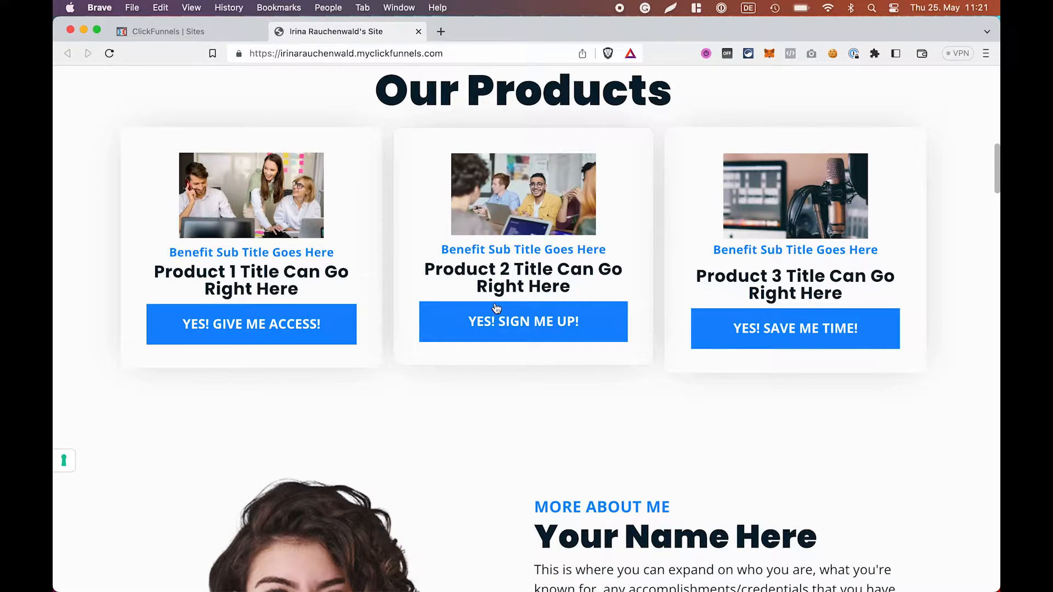
scroll(588, 437, "down", 15)
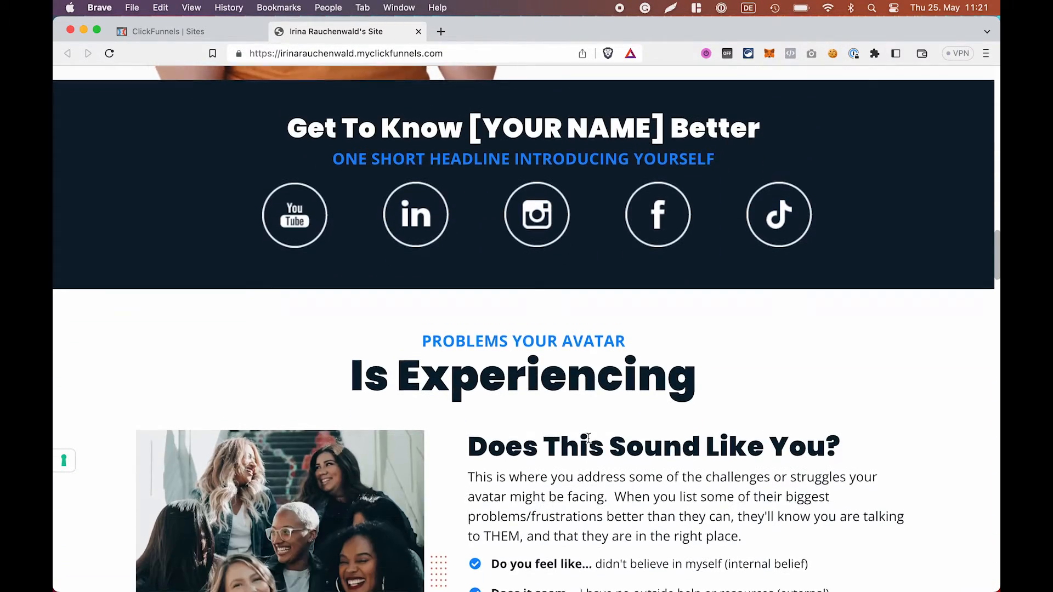
scroll(588, 438, "down", 3)
key("super+w")
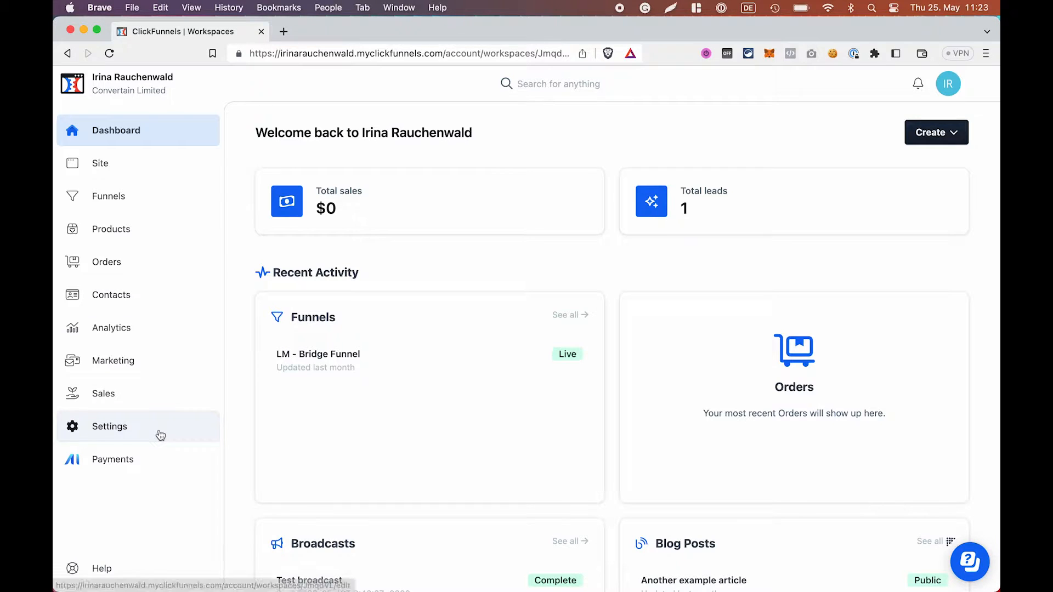
- View the workspace's Integrations settings and the Marketing settings
left_click(160, 435)
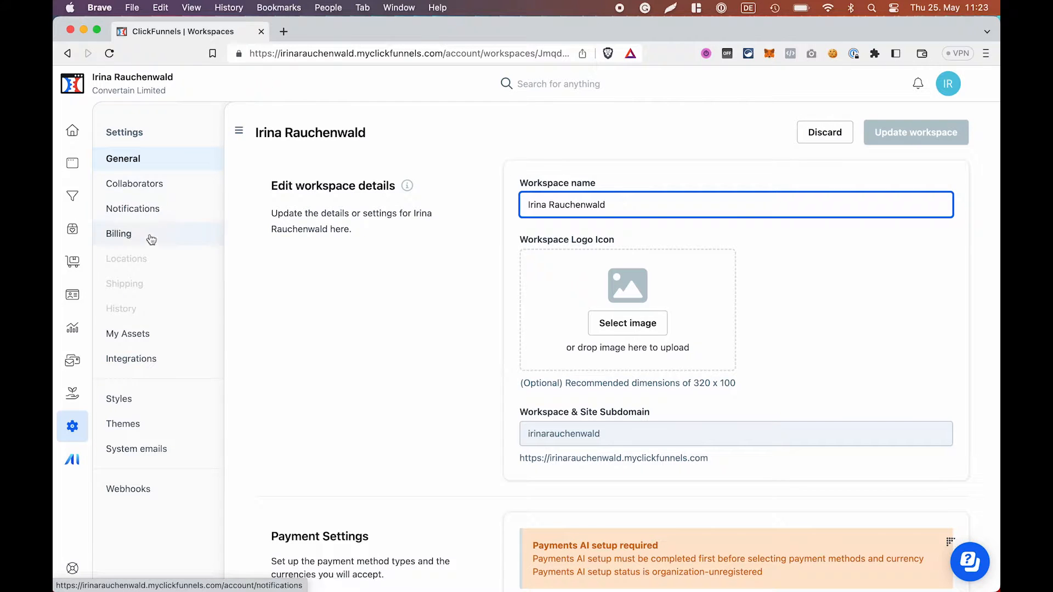
left_click(153, 359)
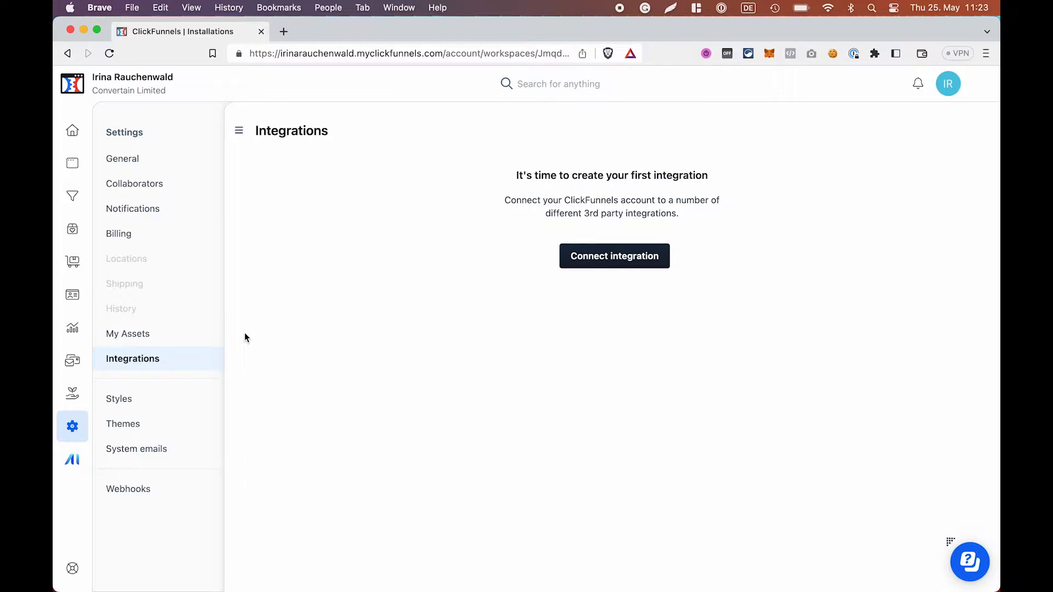
left_click(78, 363)
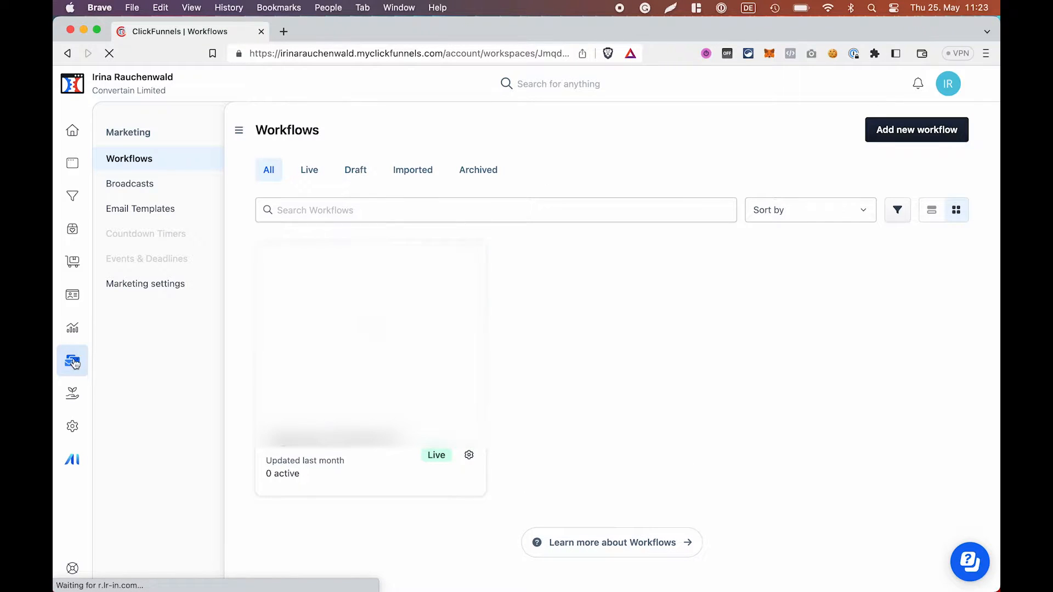
left_click(173, 289)
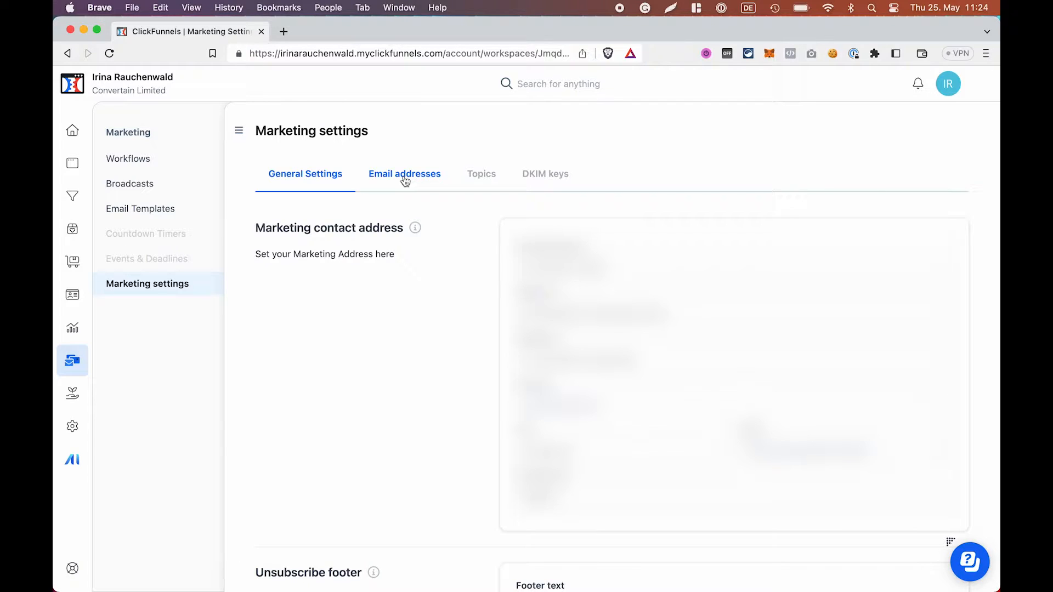
- View the Payments AI registration page, close it, and open the site's Domains
left_click(75, 464)
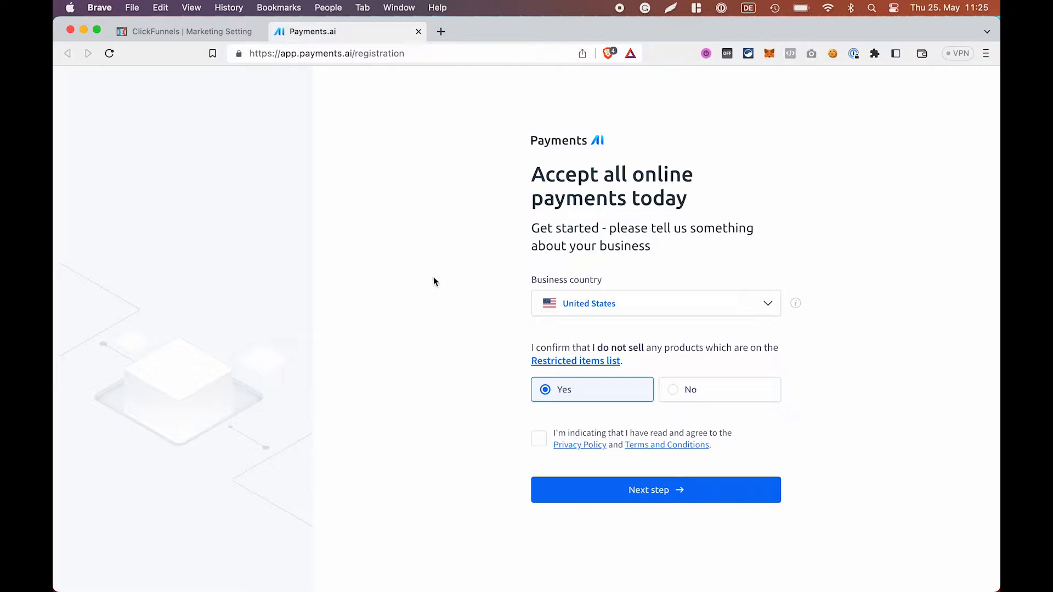
left_click(418, 32)
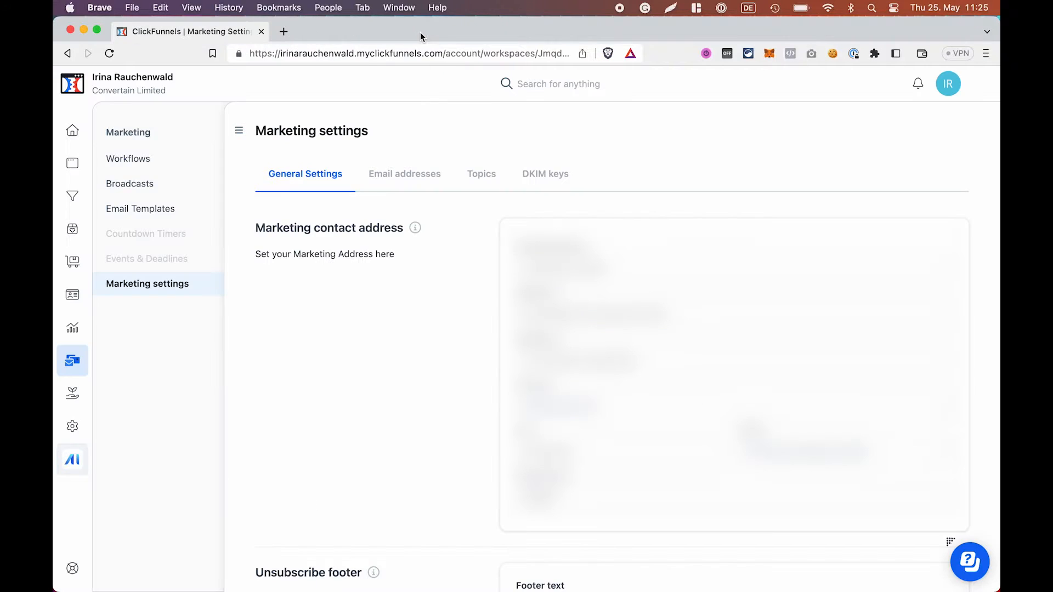
left_click(80, 164)
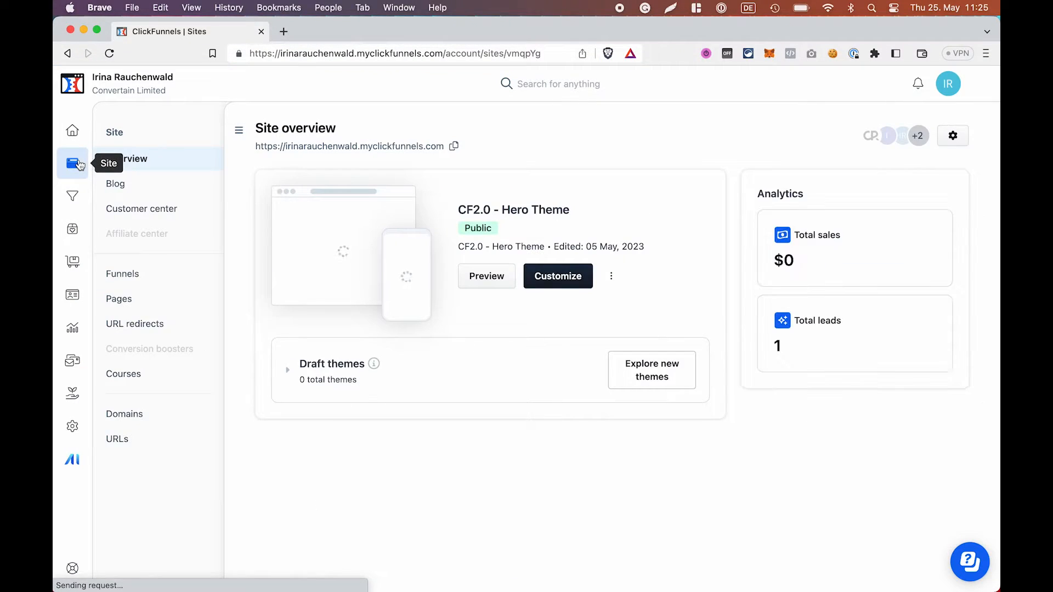
left_click(155, 415)
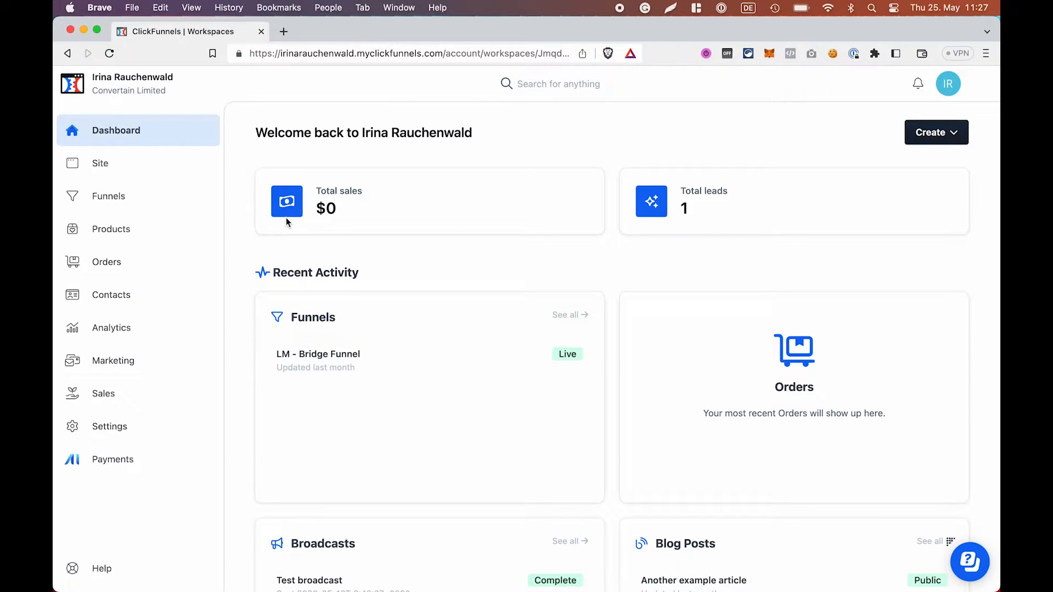
- Open the site's CF2.0 - Hero Theme for customizing and review the font options in its style guide
left_click(117, 168)
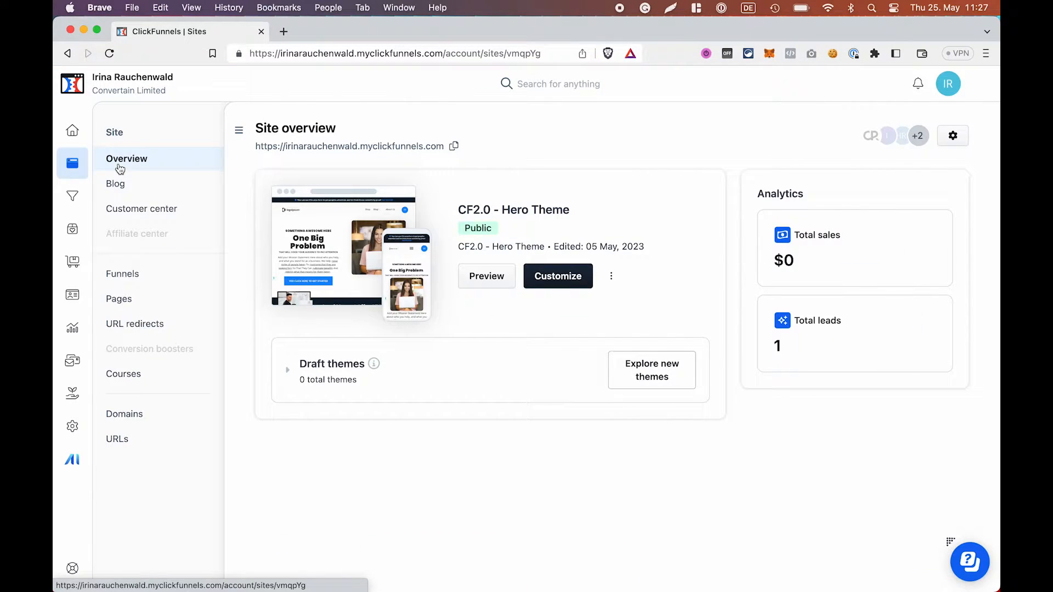
left_click(564, 278)
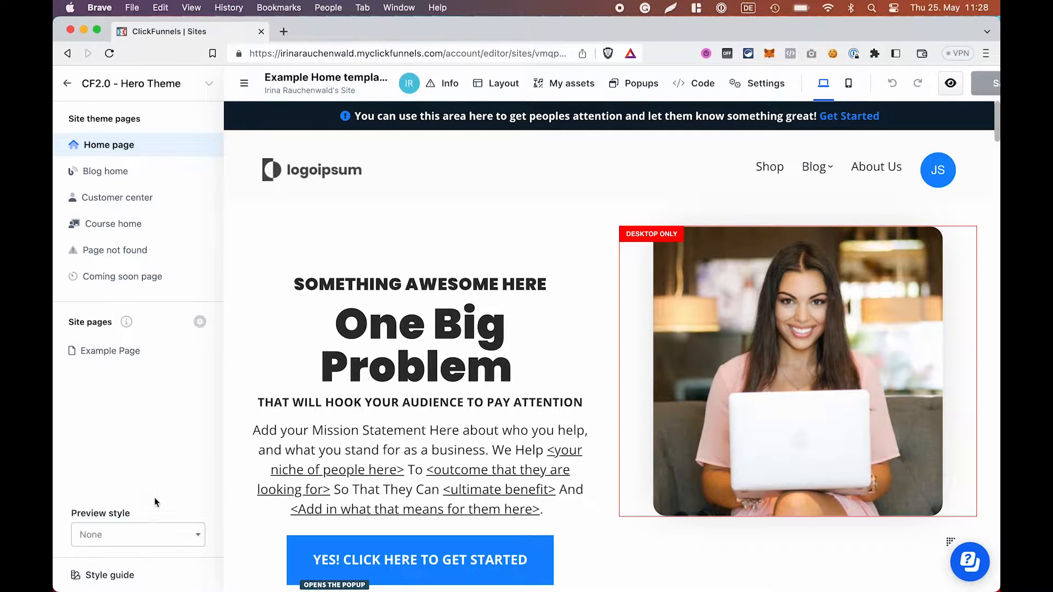
left_click(108, 576)
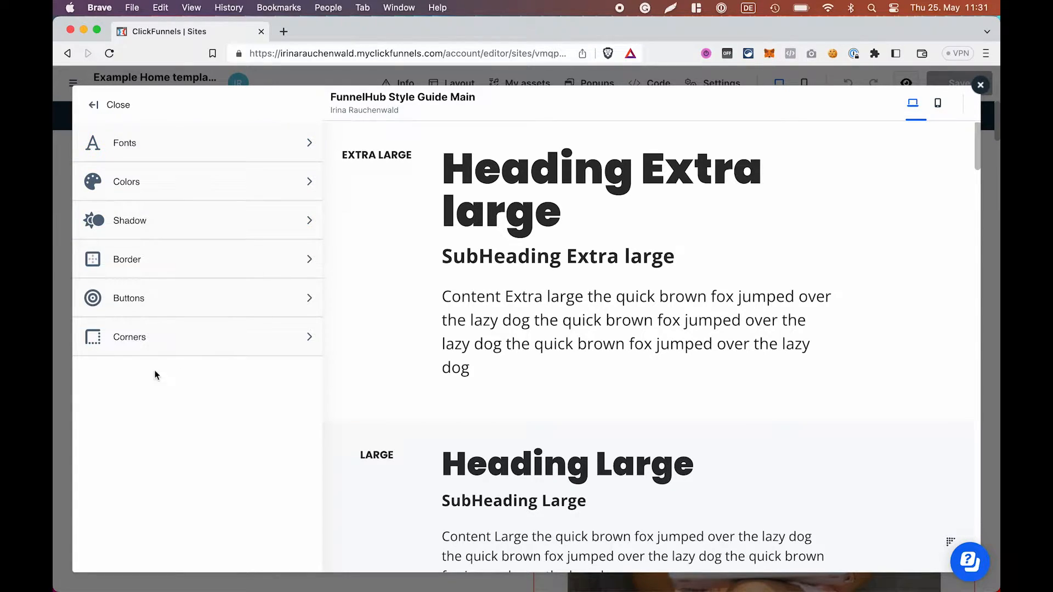
left_click(193, 154)
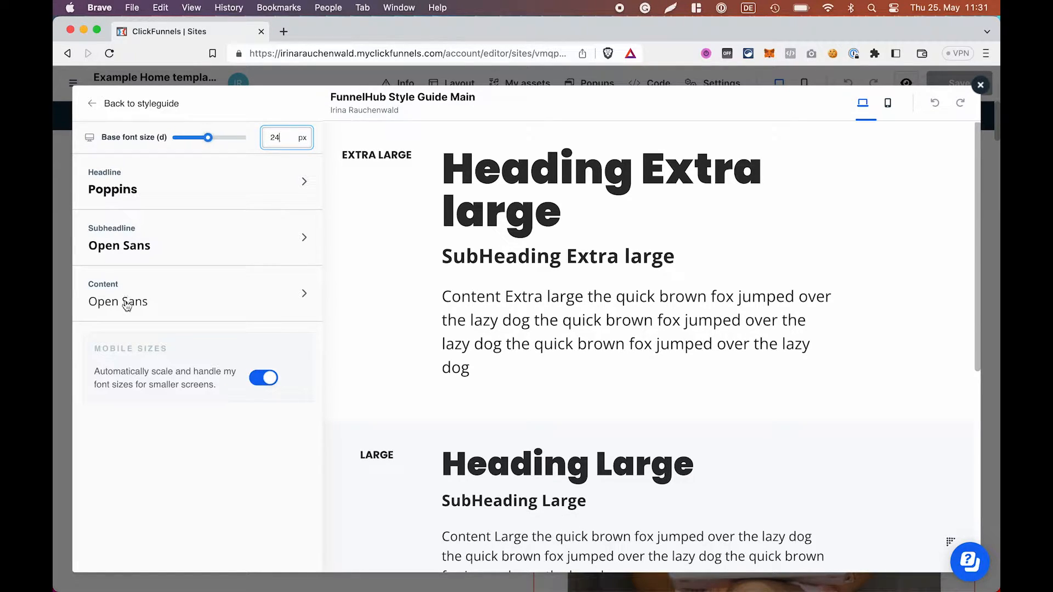
left_click(91, 104)
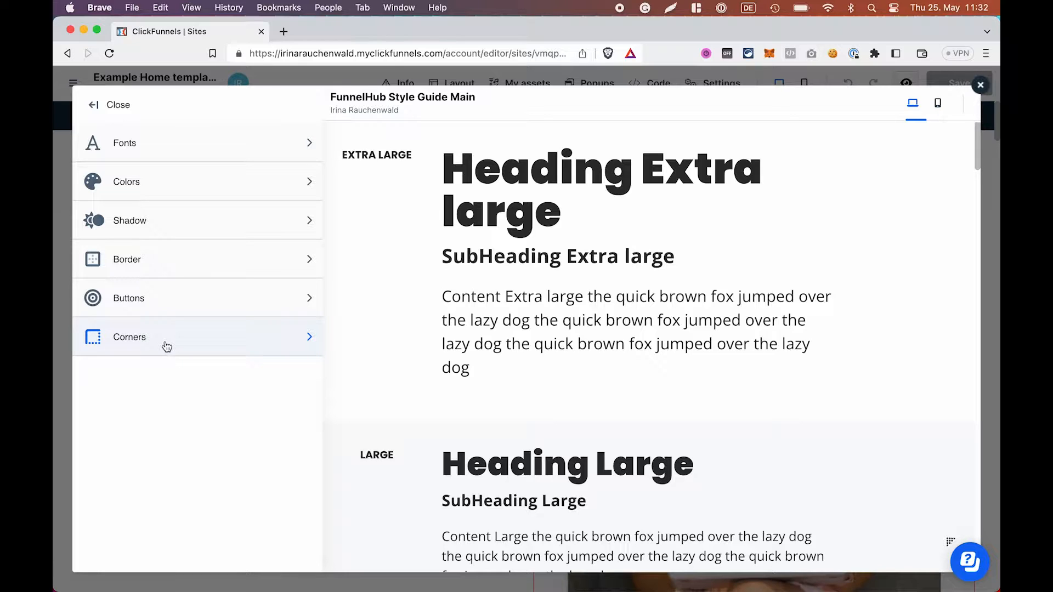
left_click(116, 105)
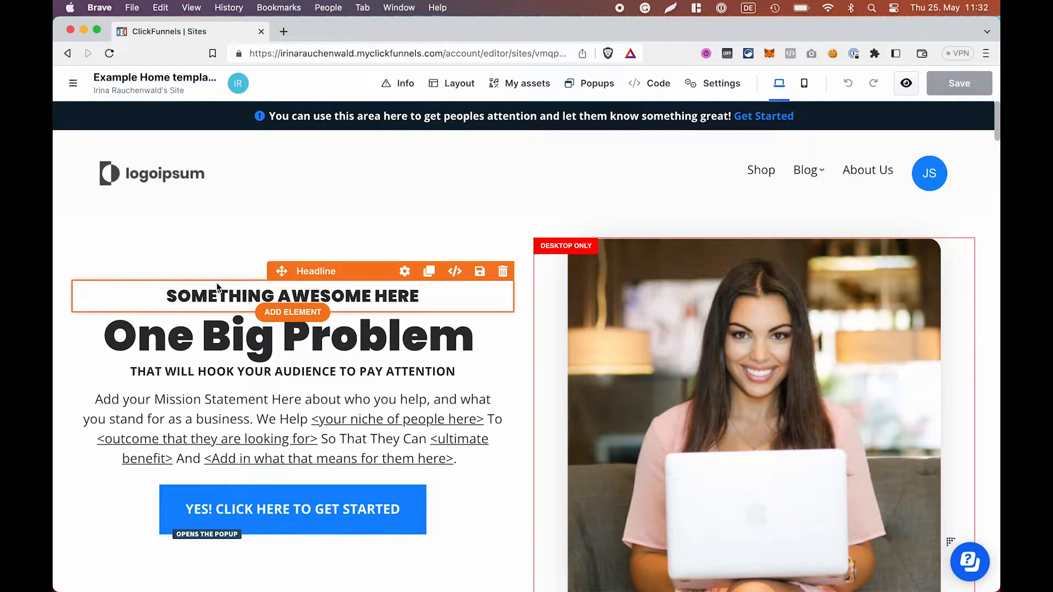
- Examine the home page template down to the footer and view the settings of the temp footer 1 block
scroll(218, 286, "down", 10)
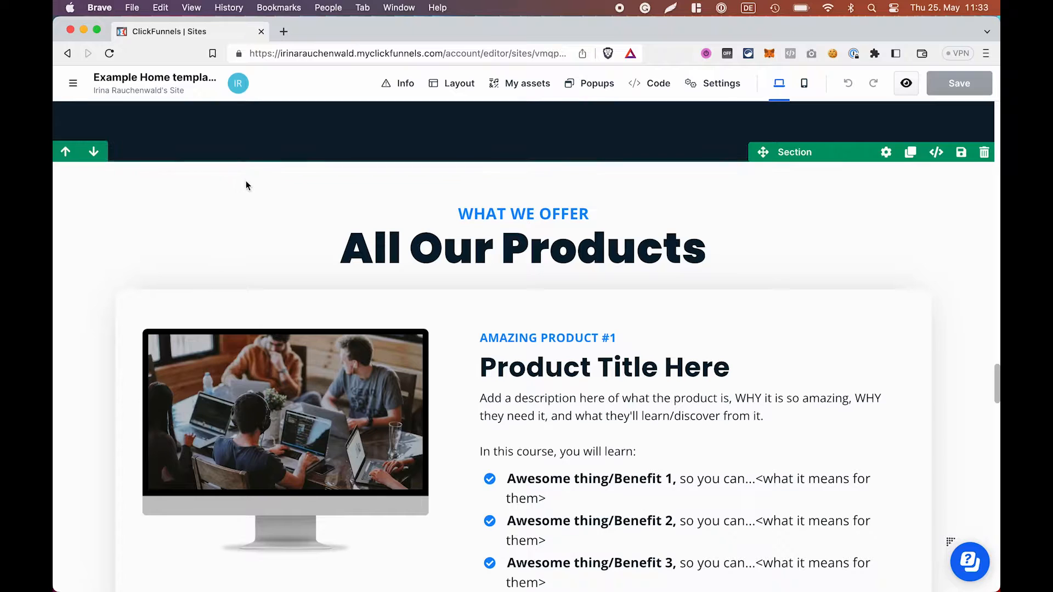
scroll(246, 182, "down", 15)
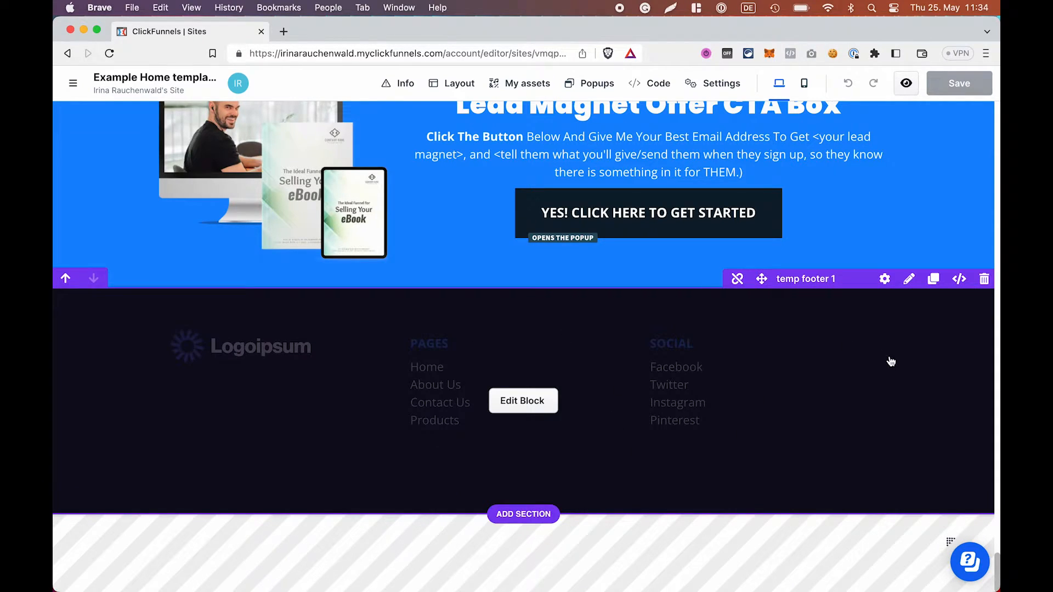
left_click(885, 278)
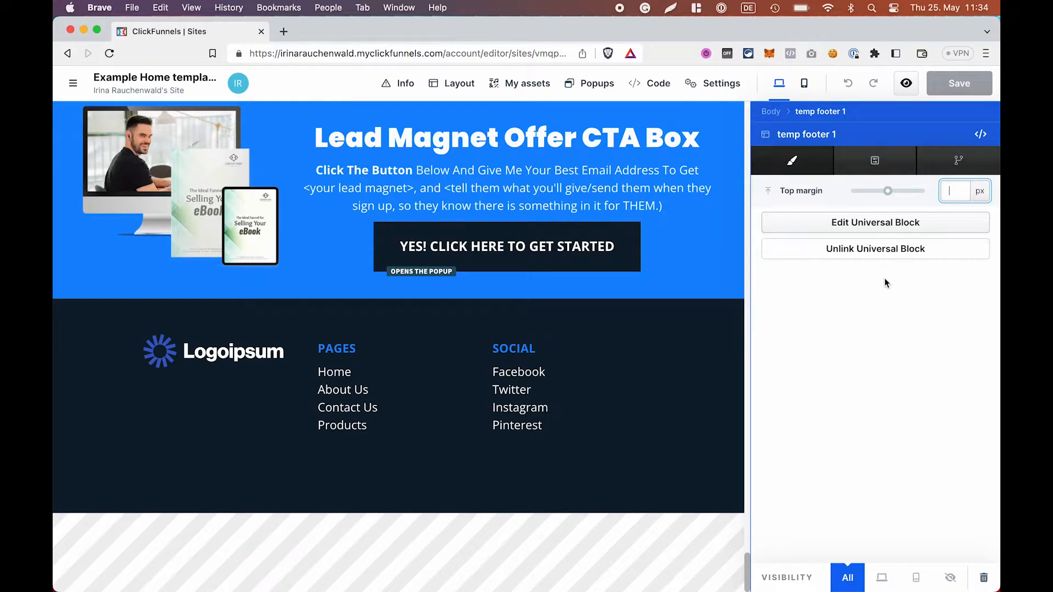
left_click(623, 410)
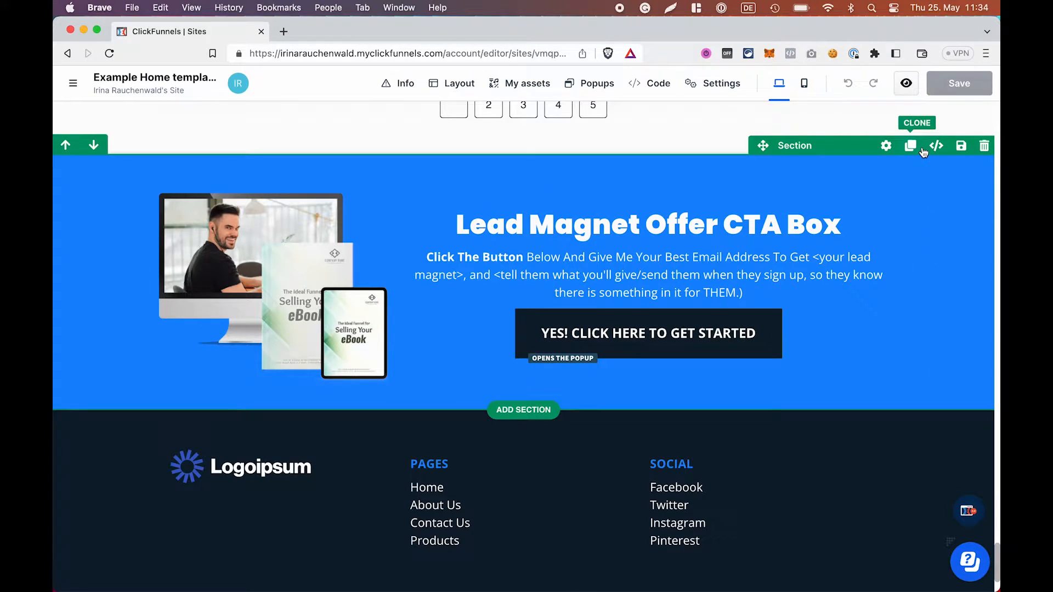
- Try to save the Lead Magnet Offer CTA Box section as a universal section
left_click(960, 146)
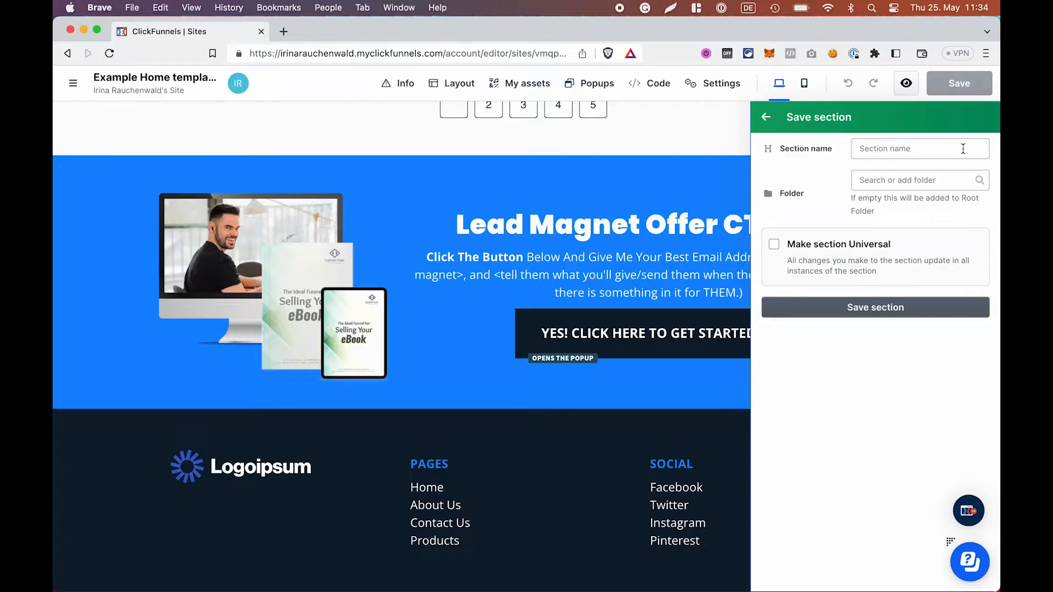
left_click(775, 245)
left_click(874, 305)
scroll(689, 449, "down", 2)
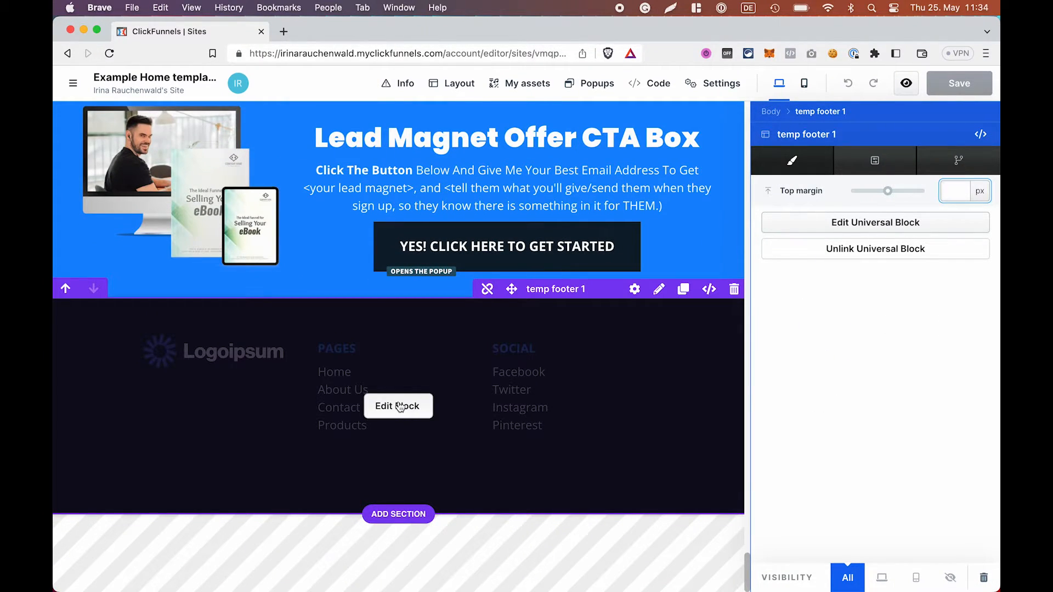
- Open the temp footer 1 universal block for editing and select its list of social links
left_click(406, 413)
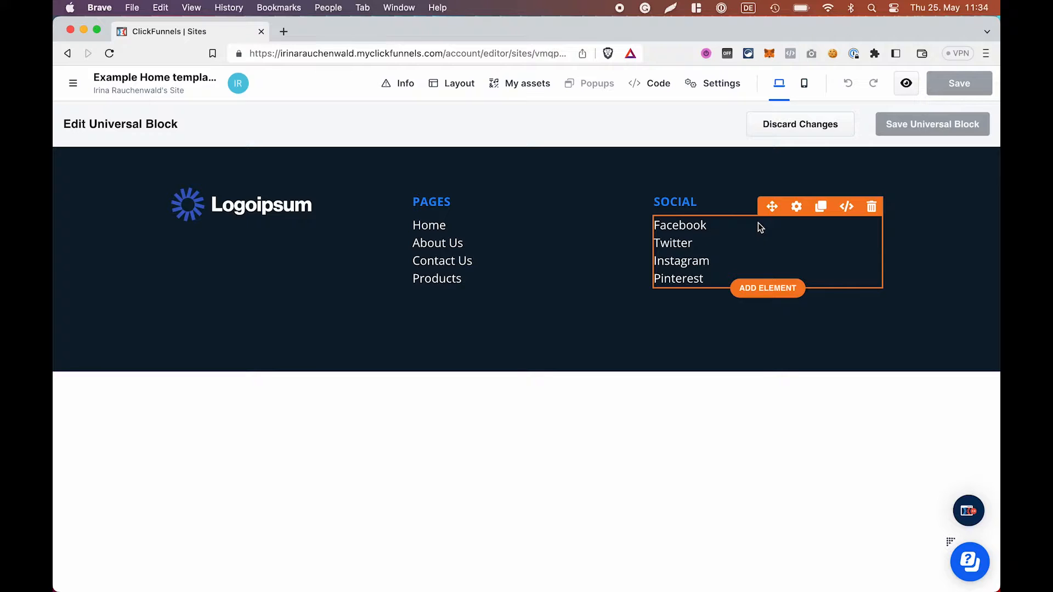
left_click(713, 224)
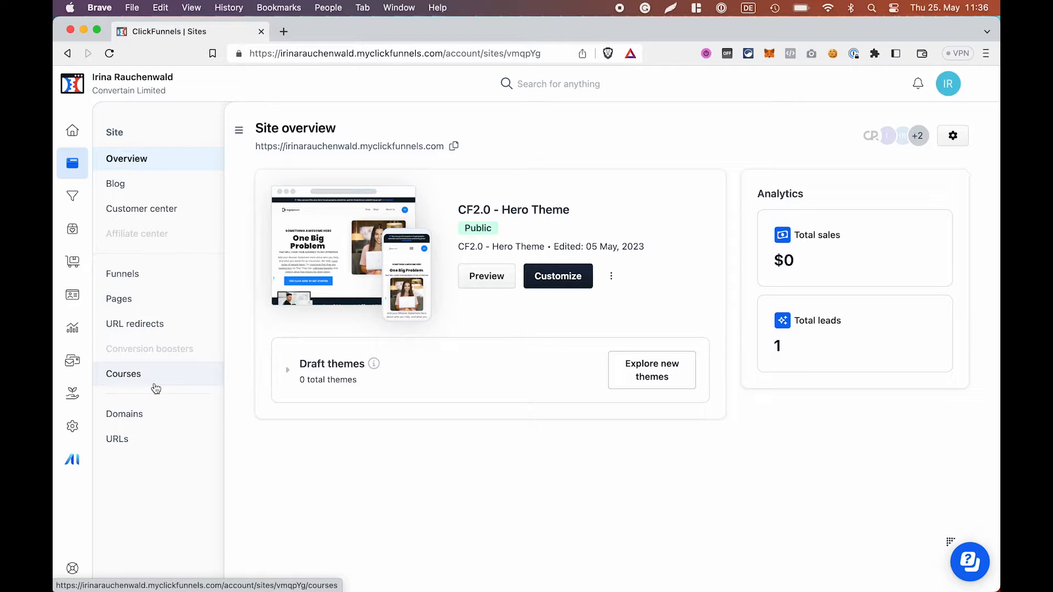
- Create a blank funnel named New Funnel with the path /new-funnel
left_click(144, 284)
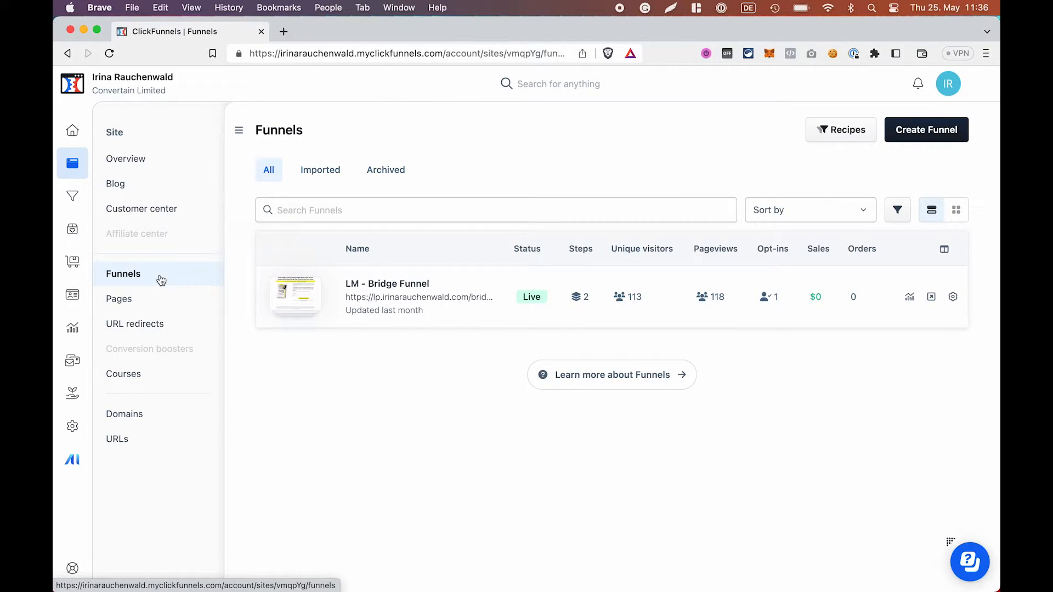
left_click(919, 134)
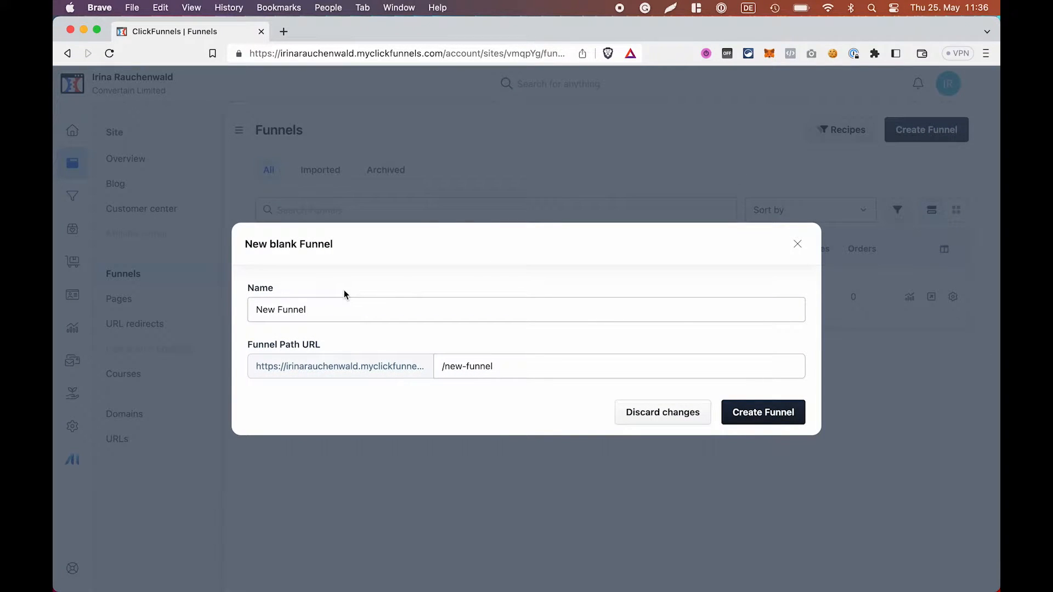
left_click(750, 415)
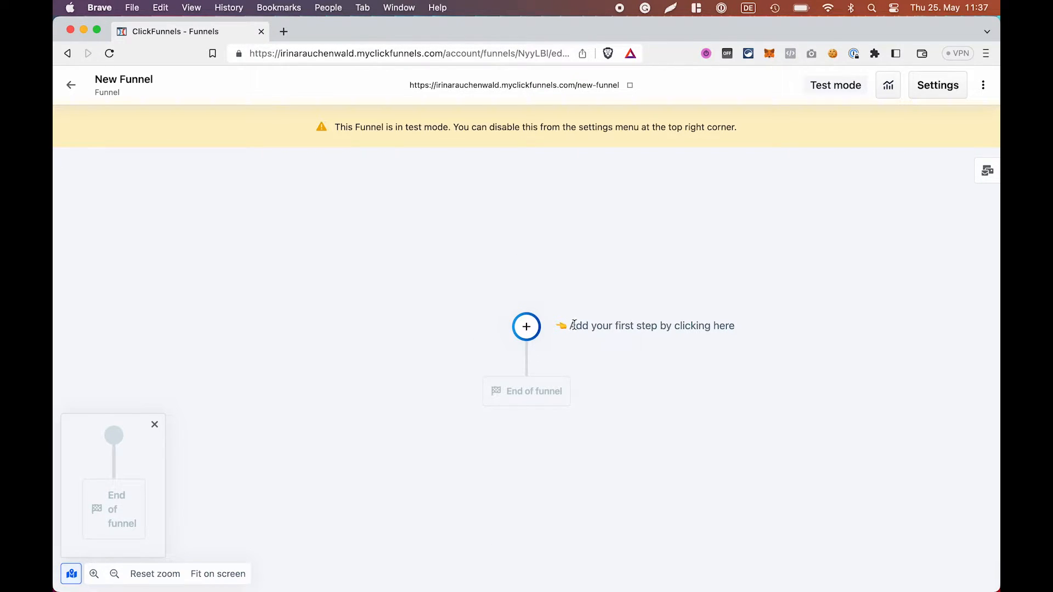
- Start adding a page as the funnel's first step and browse the Opt-in, Sales and Order template categories
left_click(526, 327)
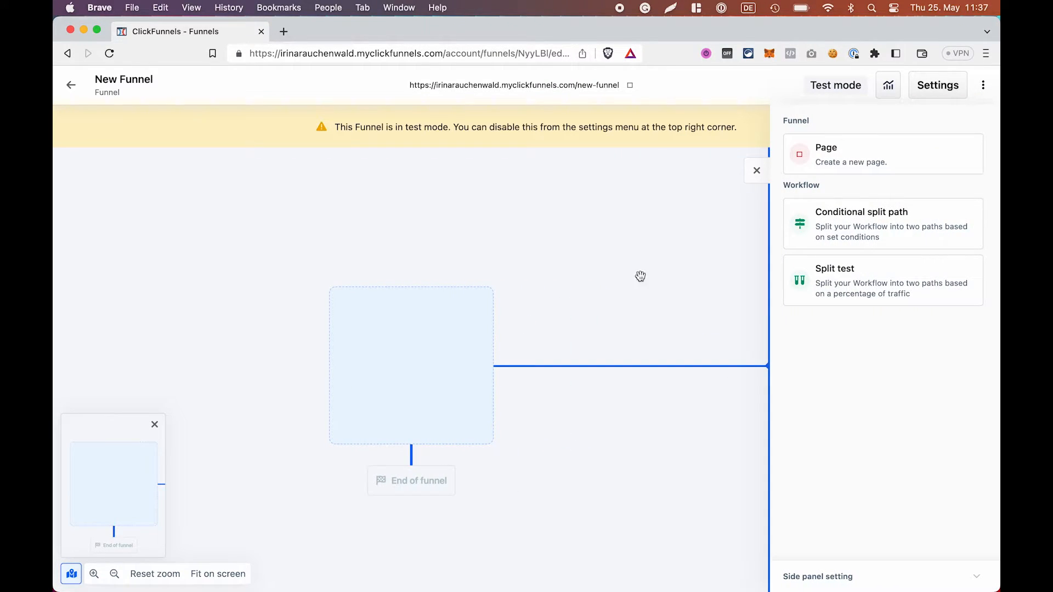
left_click(860, 154)
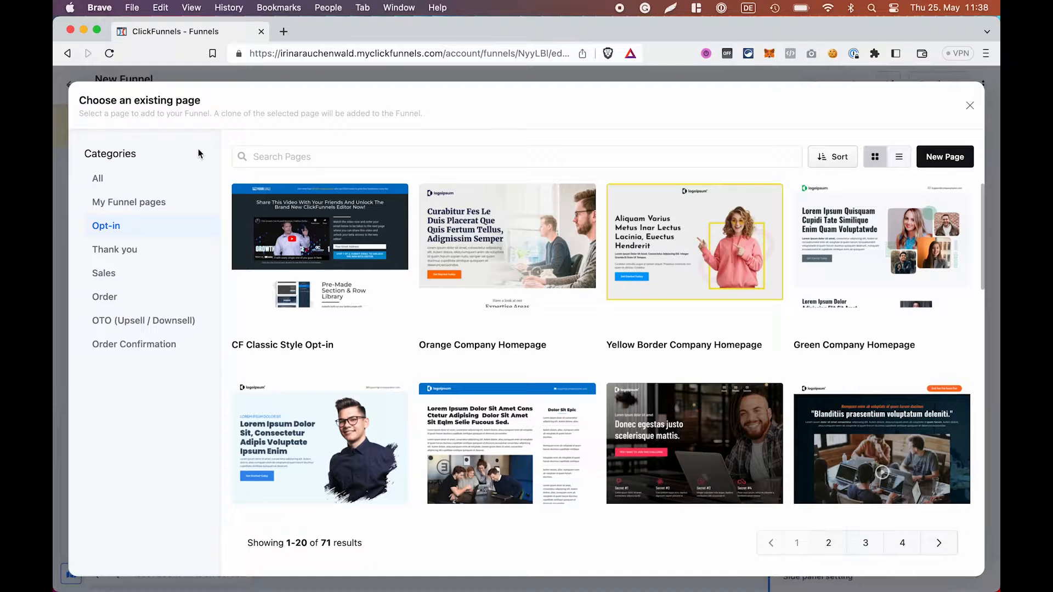
scroll(643, 426, "down", 4)
scroll(643, 426, "down", 8)
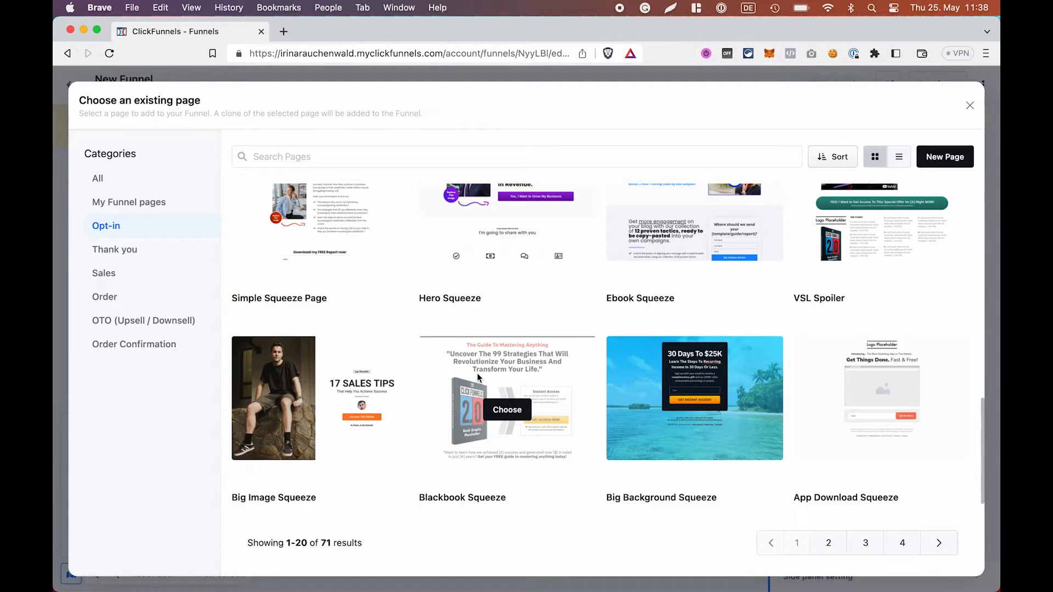
scroll(477, 378, "up", 8)
scroll(478, 377, "up", 3)
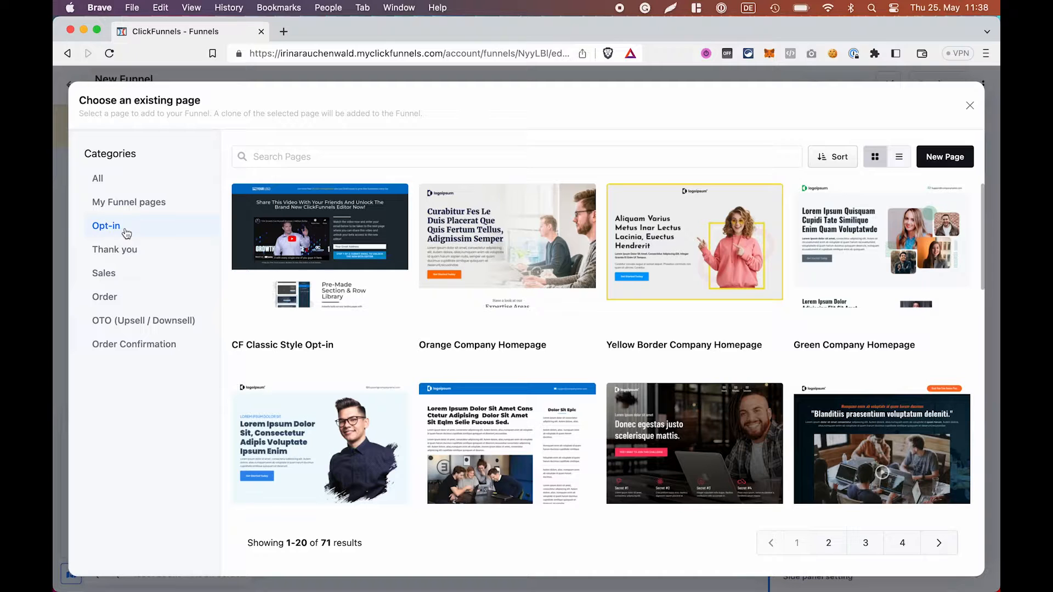
left_click(129, 279)
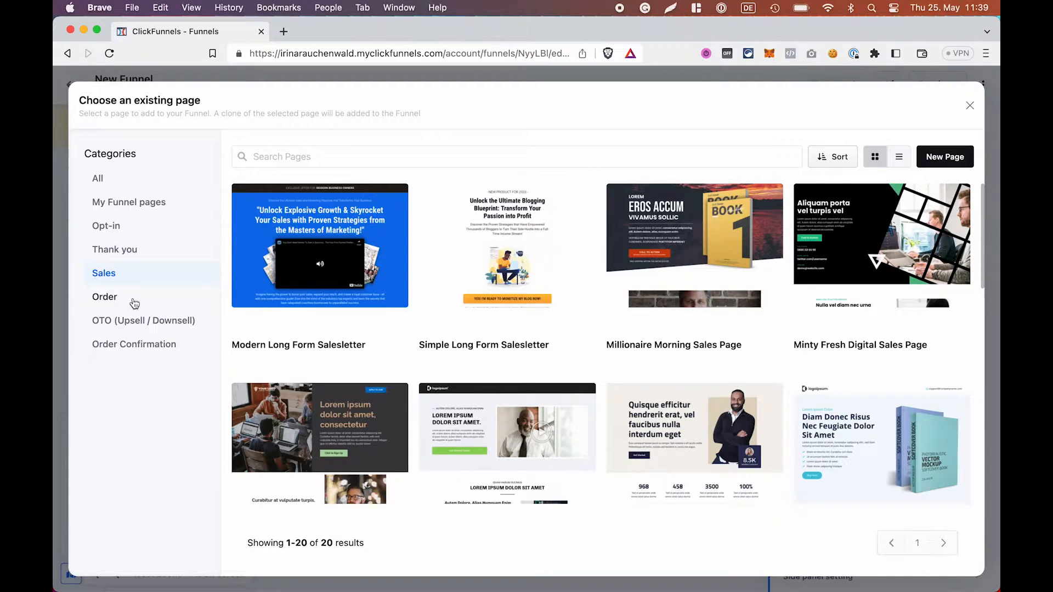
left_click(135, 304)
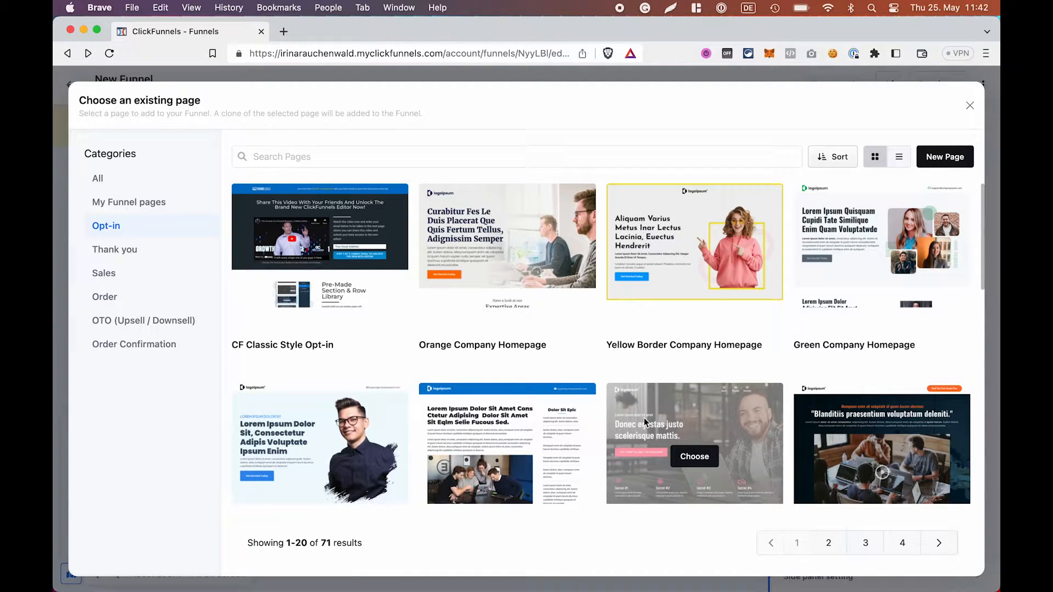
- Create a page named Optin Page Example from the Orange Company Homepage template
left_click(507, 258)
left_click(233, 264)
type("Optin Page Example")
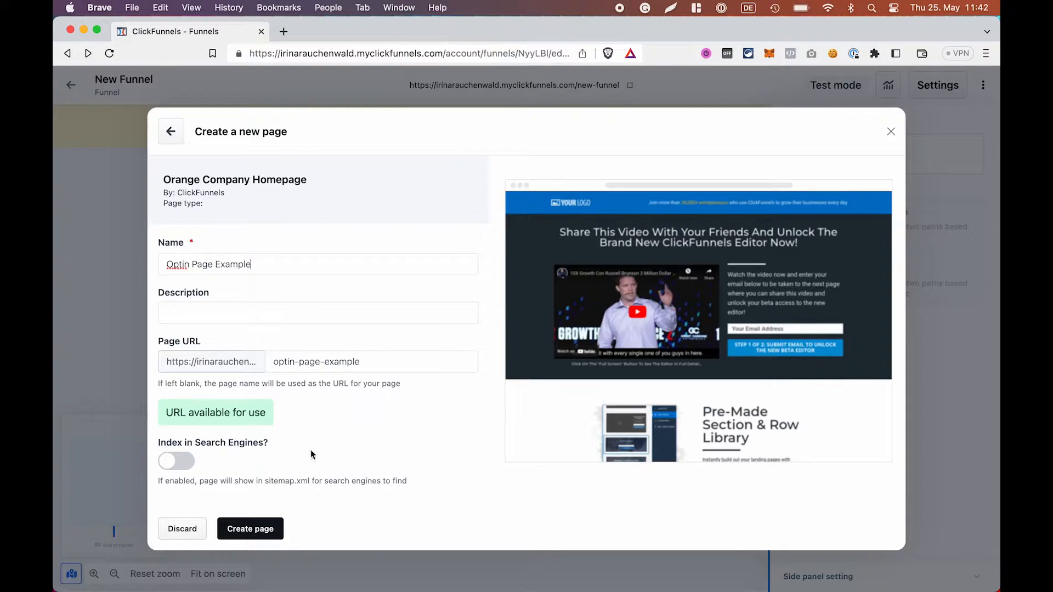
left_click(254, 532)
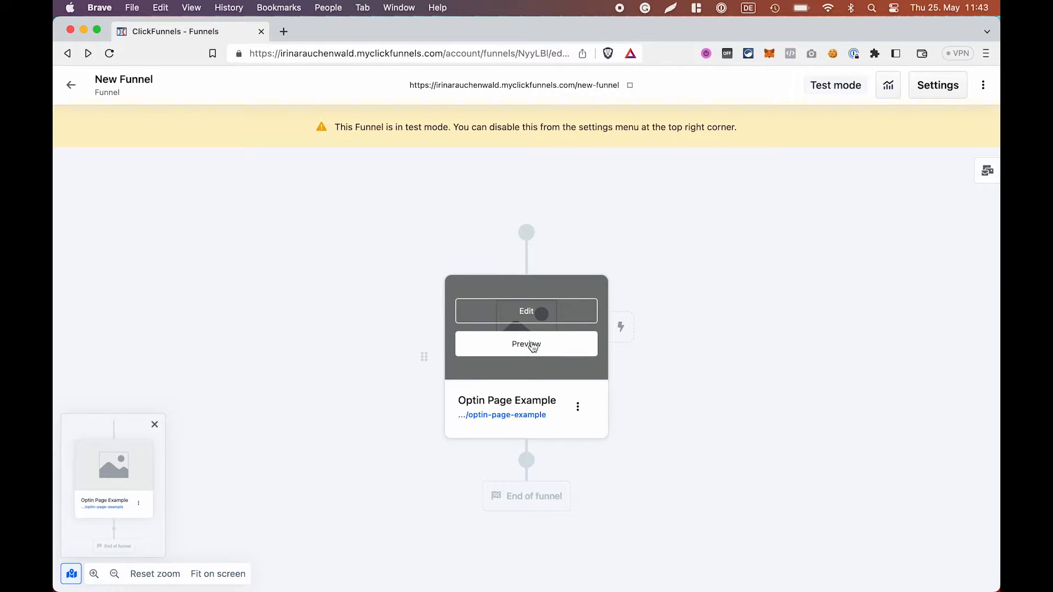
- Open Optin Page Example in the page editor and hide the funnel overview beside it
left_click(536, 310)
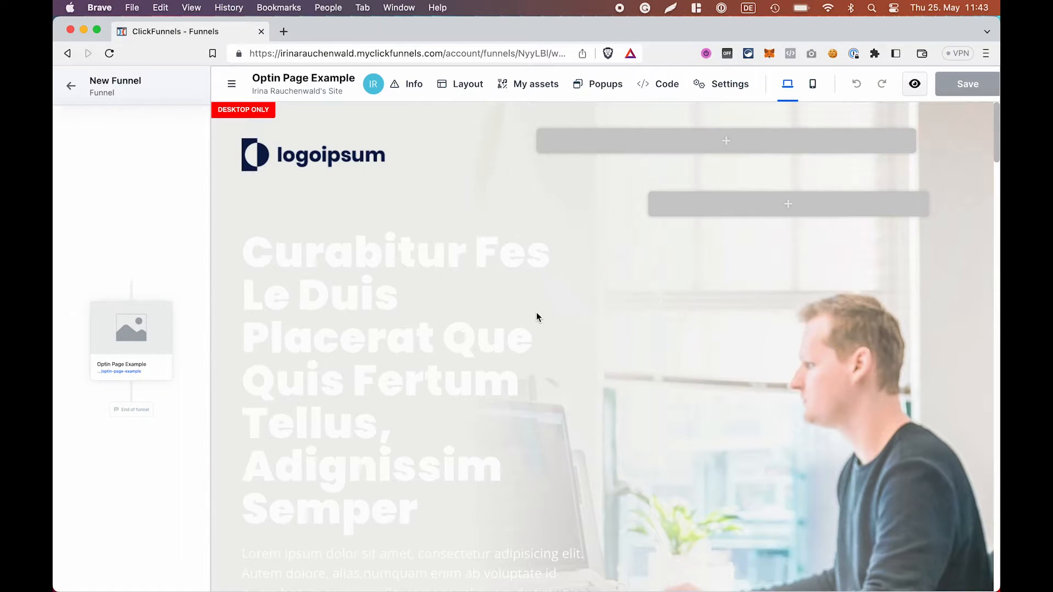
left_click(232, 85)
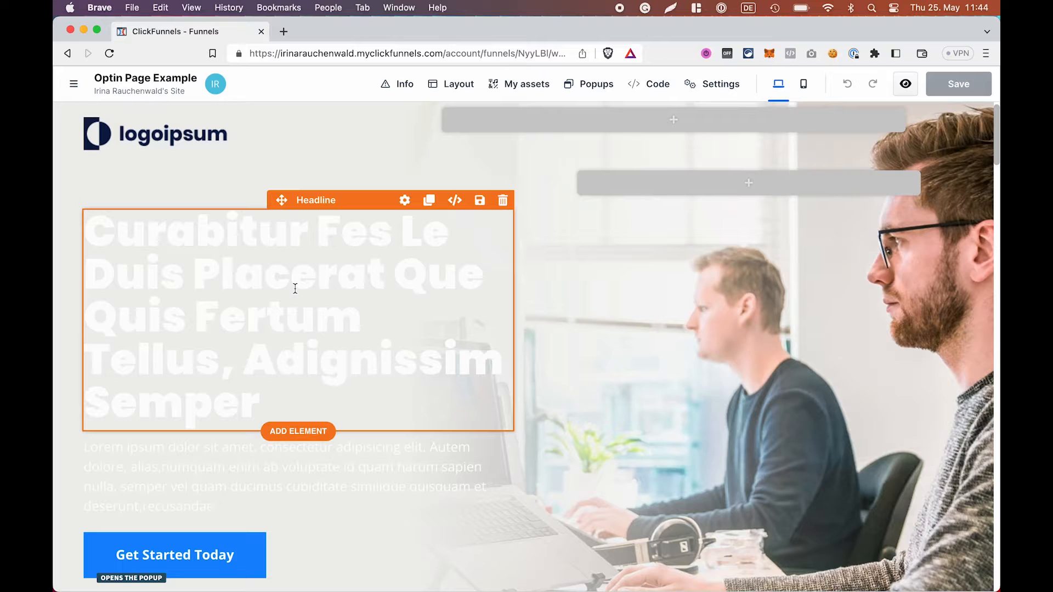
left_click(314, 113)
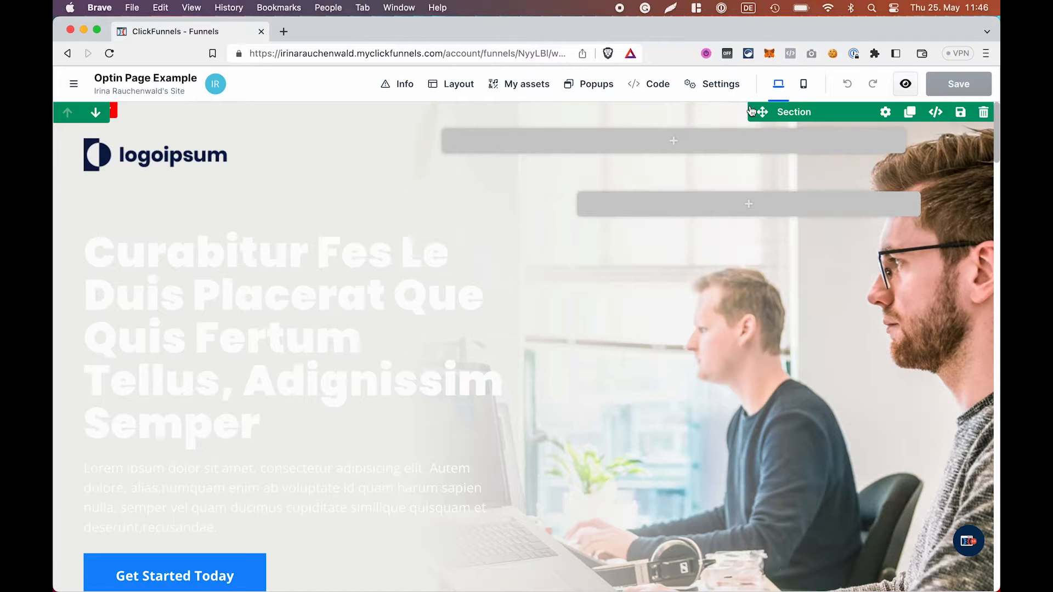
- Examine the hero section's settings for size and position, padding, background, border, shadow and corners
left_click(885, 113)
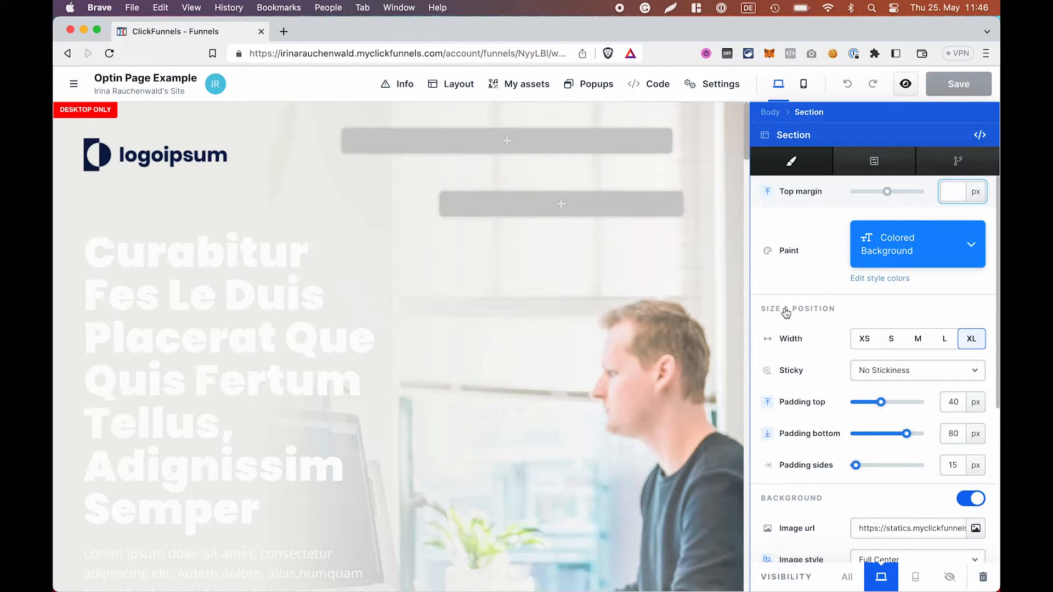
scroll(798, 428, "down", 3)
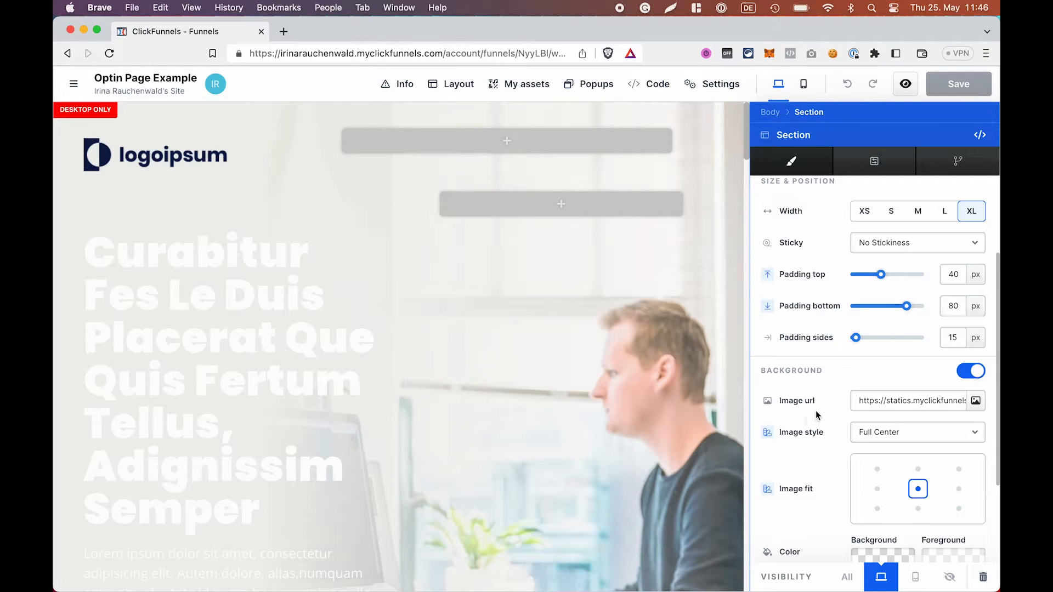
scroll(810, 404, "down", 1)
scroll(808, 402, "down", 3)
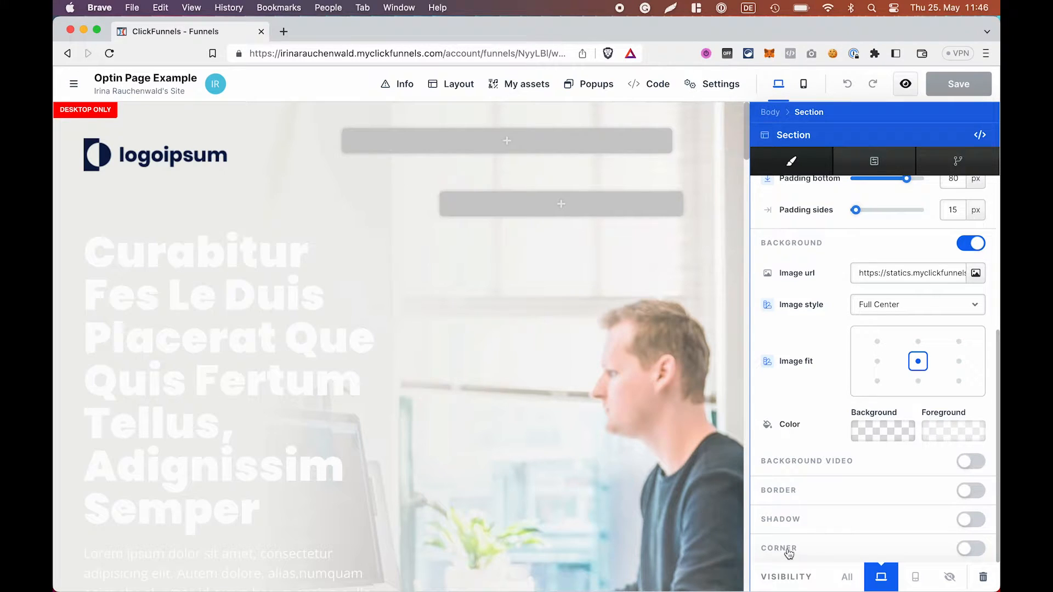
- Set the top margin of the logo row to 20 px
mouse_move(493, 153)
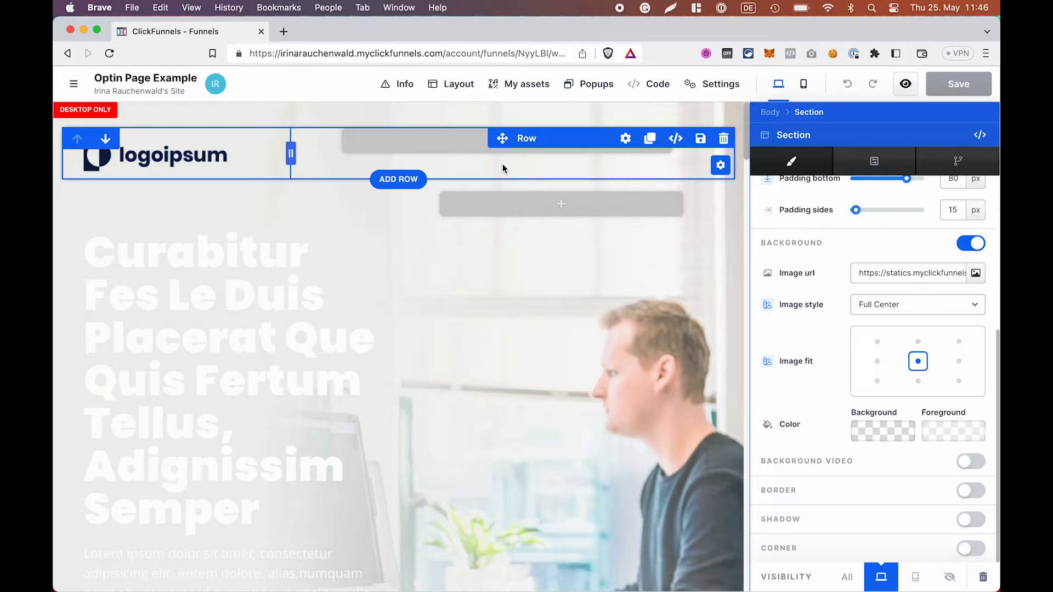
left_click(626, 138)
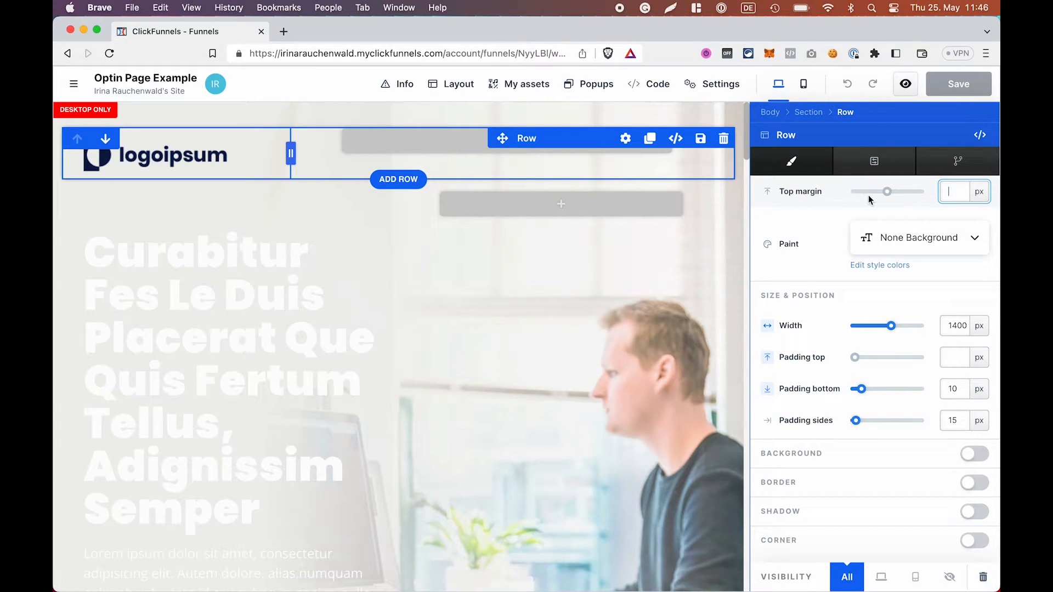
left_click_drag(887, 192, 893, 192)
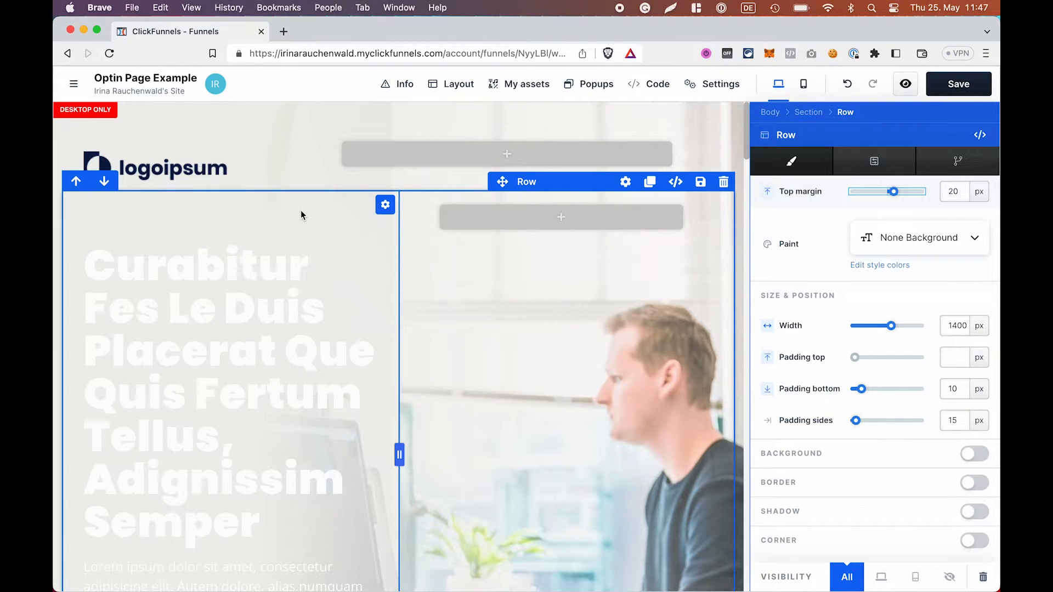
- Examine the hero headline's settings, including the typography style guide and the custom font family, weight, size and spacing options
left_click(204, 275)
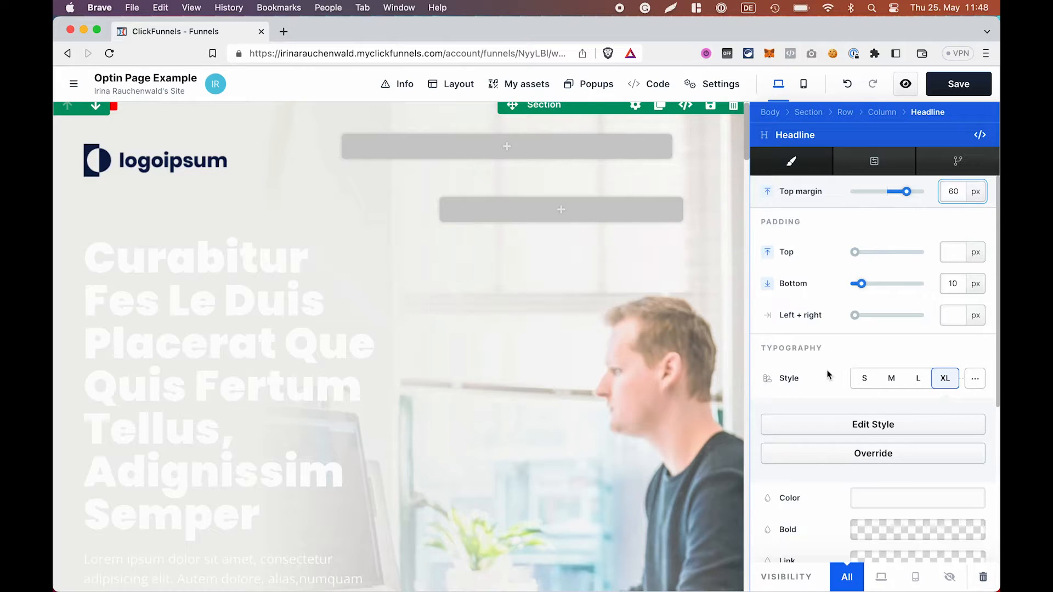
left_click(843, 427)
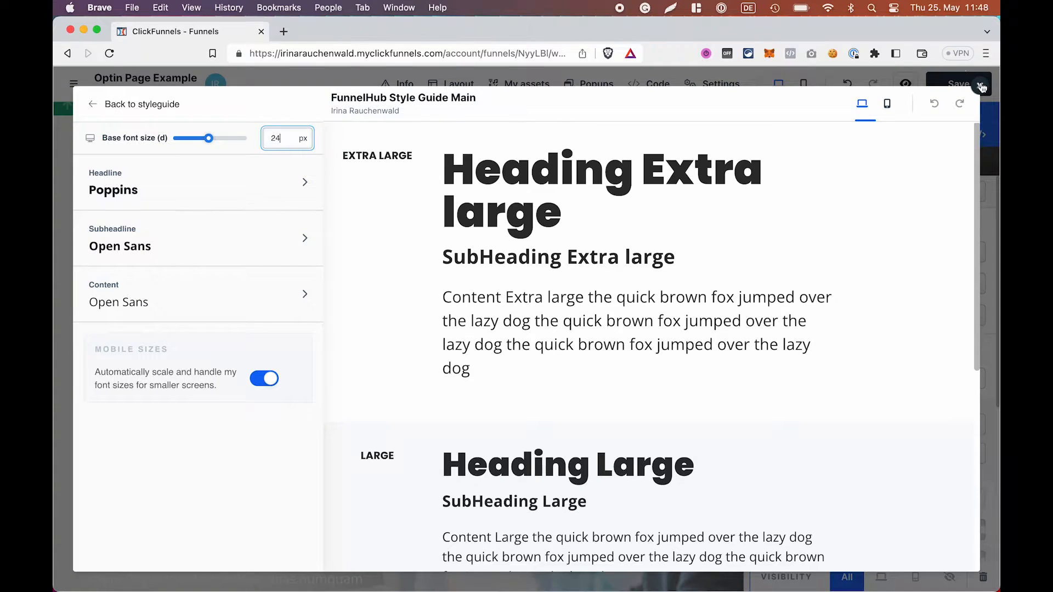
left_click(982, 87)
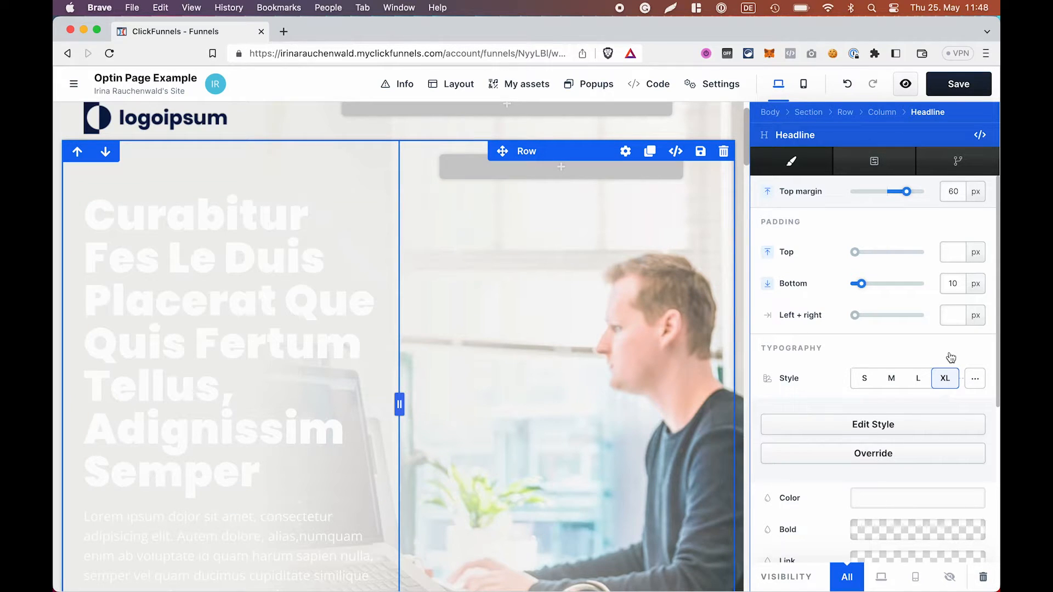
left_click(977, 384)
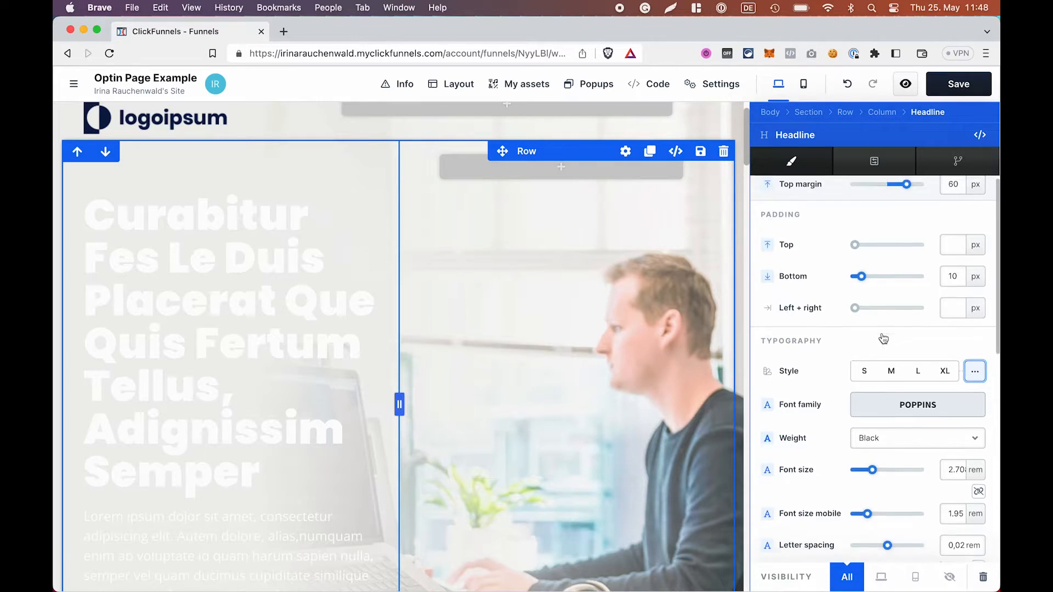
scroll(882, 340, "down", 5)
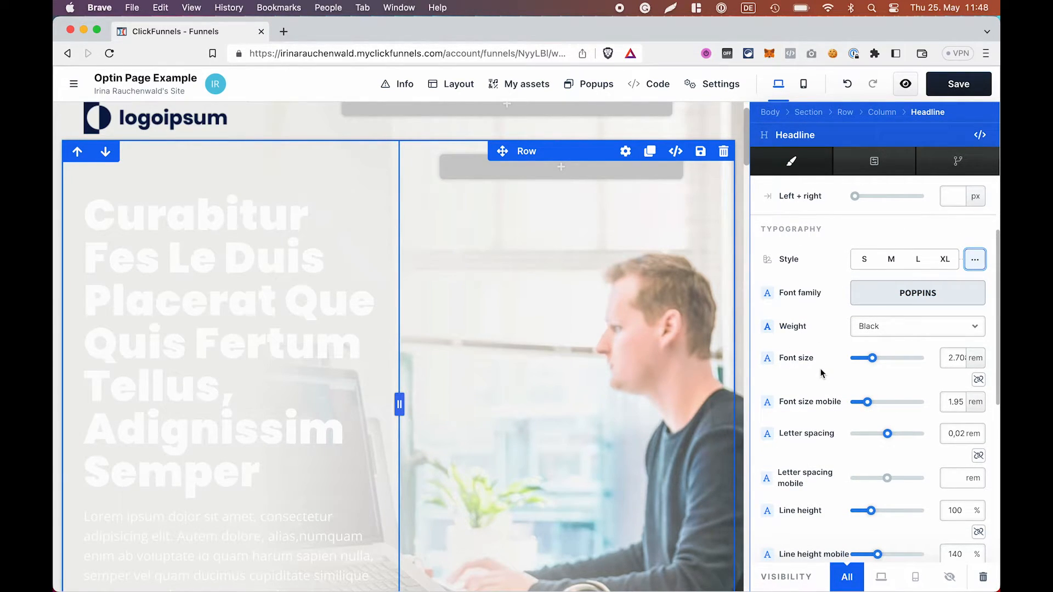
scroll(818, 336, "down", 14)
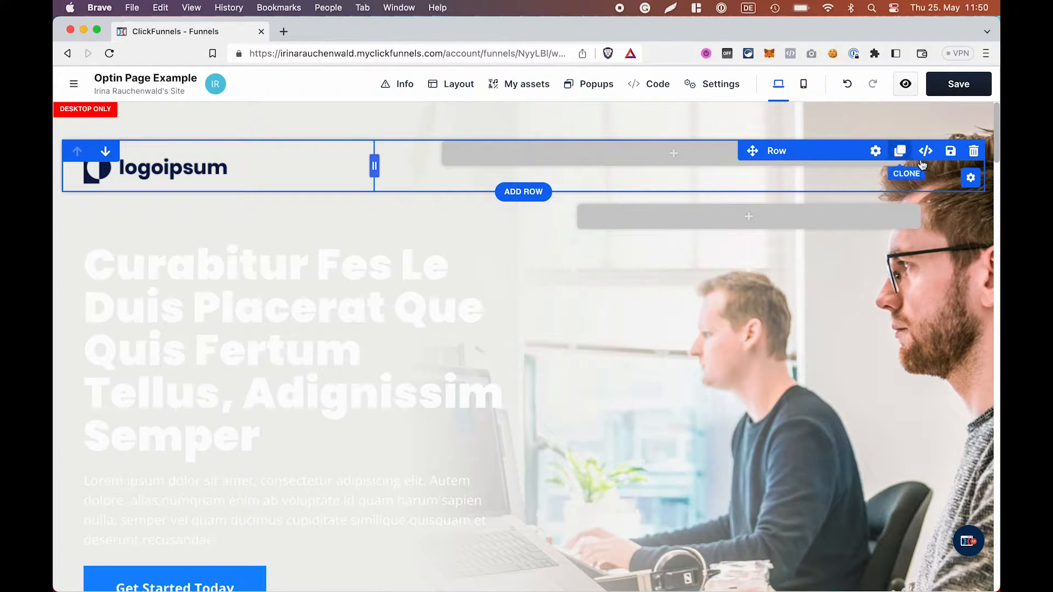
- Delete the logo row from the hero section, undoing and redoing the deletion once
left_click(973, 152)
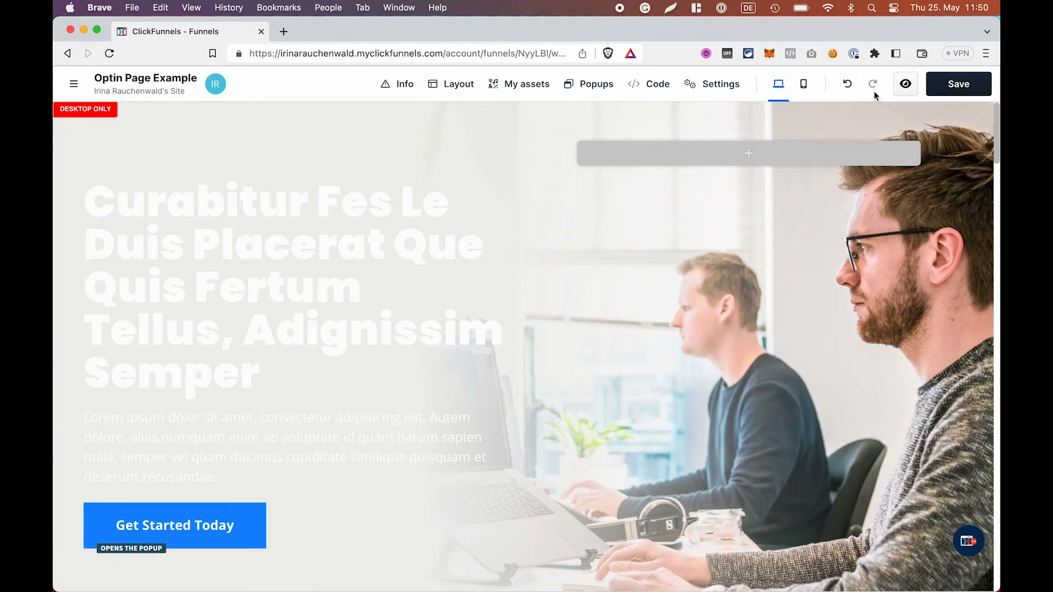
left_click(849, 84)
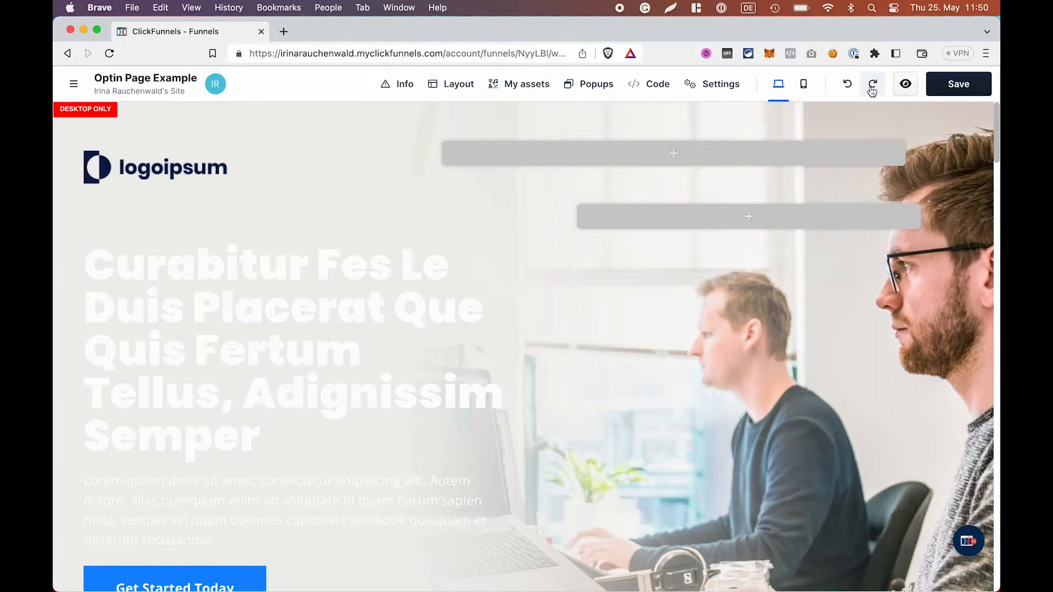
left_click(872, 85)
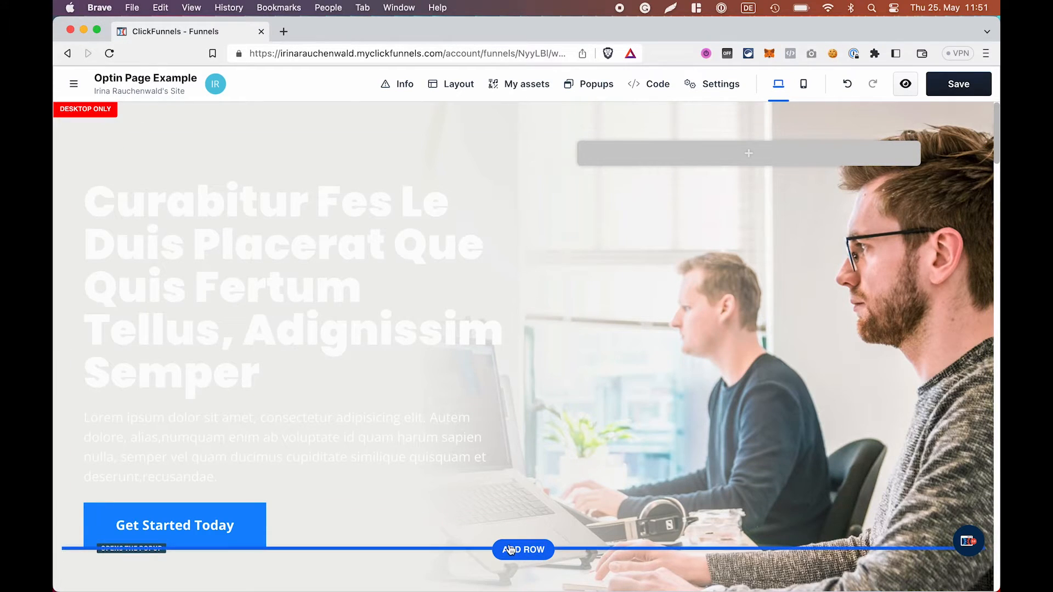
- Add a blank one-column row below the hero row that holds the headline and Get Started Today button
left_click(518, 551)
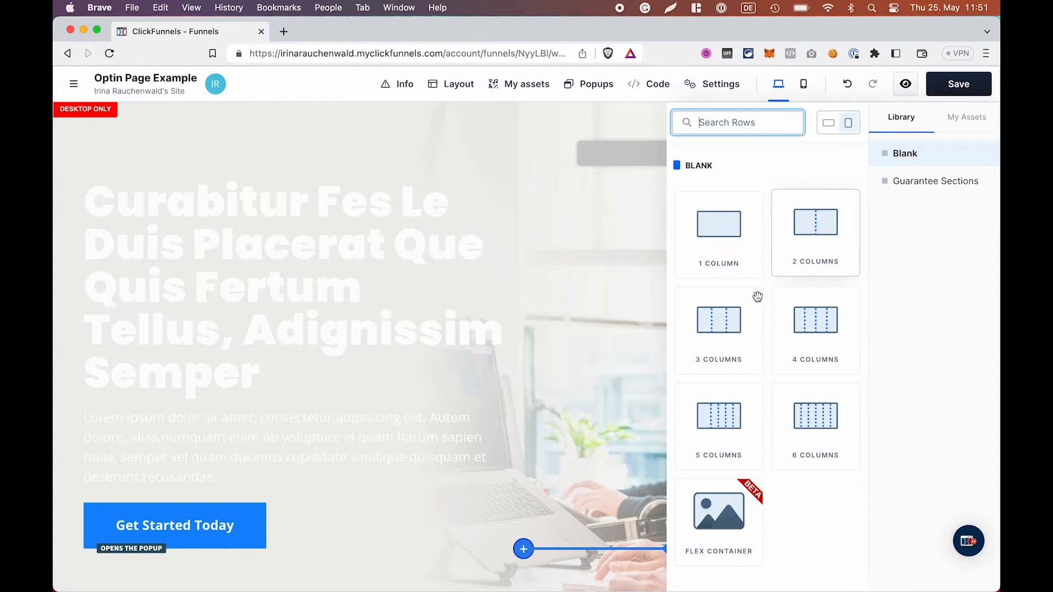
left_click(733, 230)
left_click(532, 488)
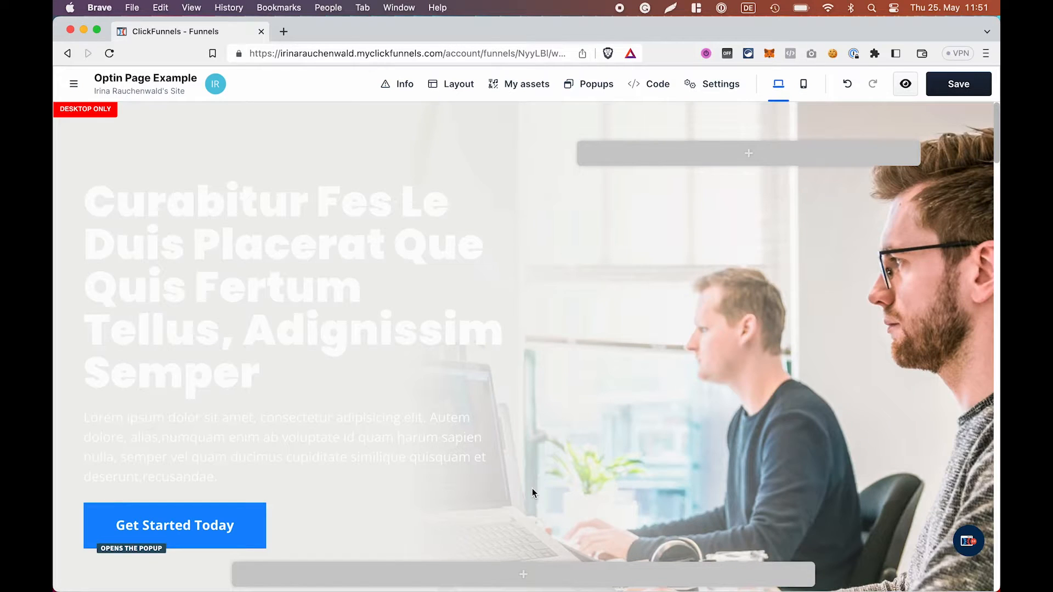
scroll(672, 508, "down", 2)
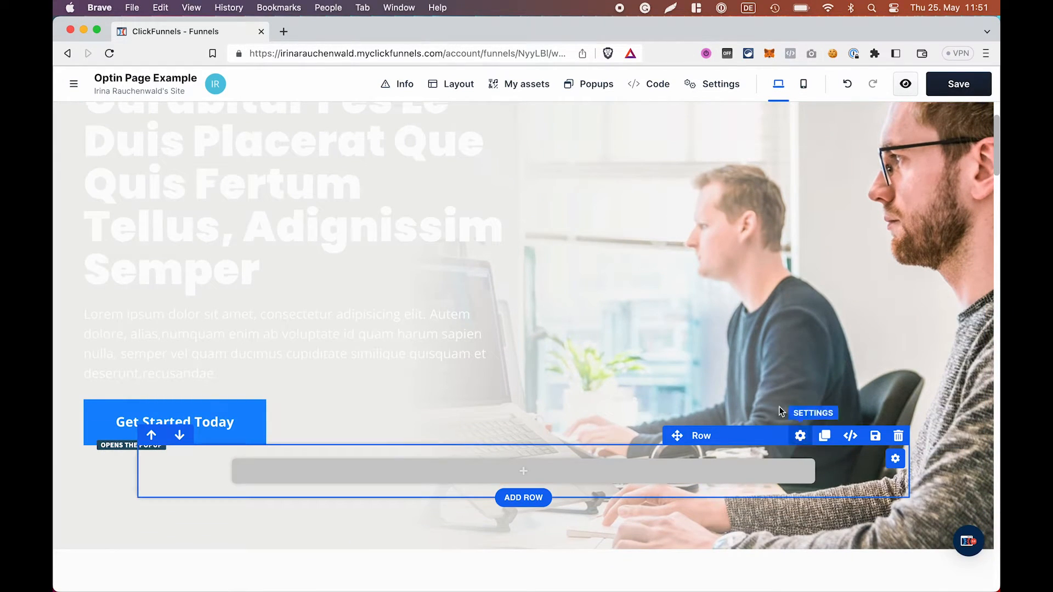
scroll(731, 337, "up", 3)
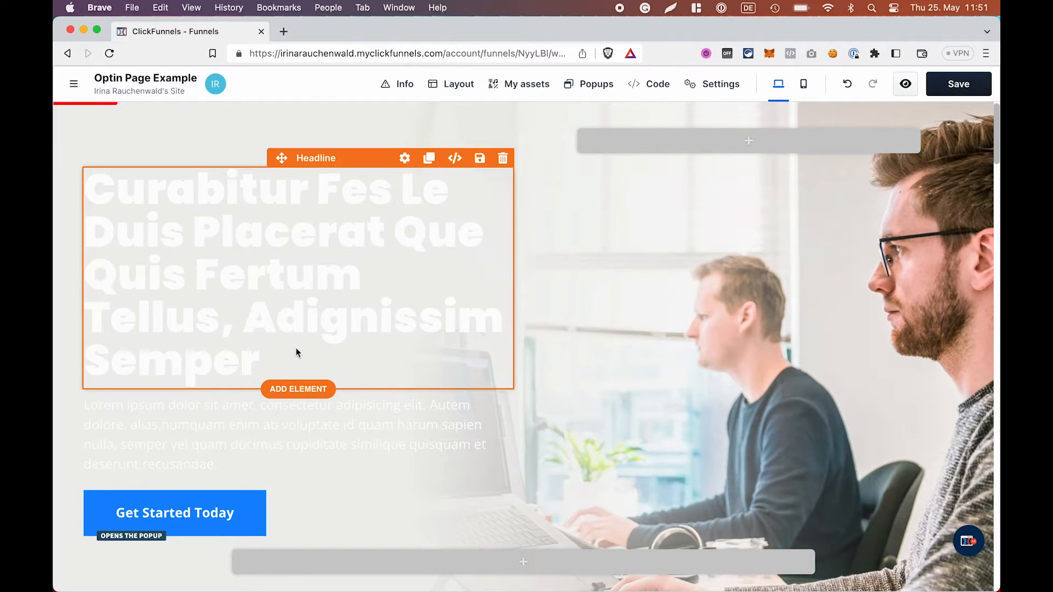
- Insert a bullet list element directly below the hero headline and save the page
left_click(301, 391)
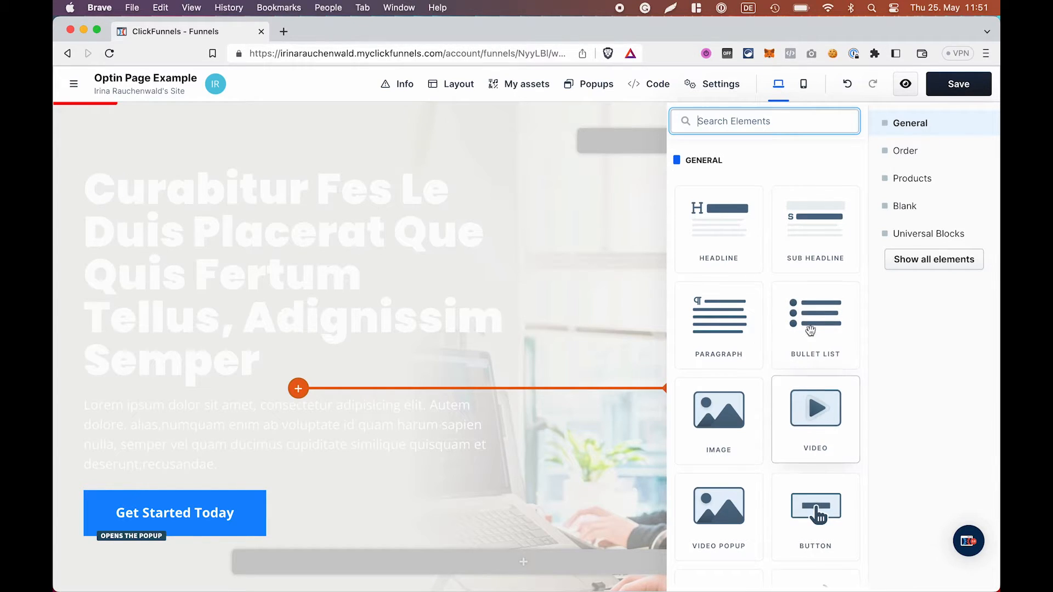
left_click(811, 347)
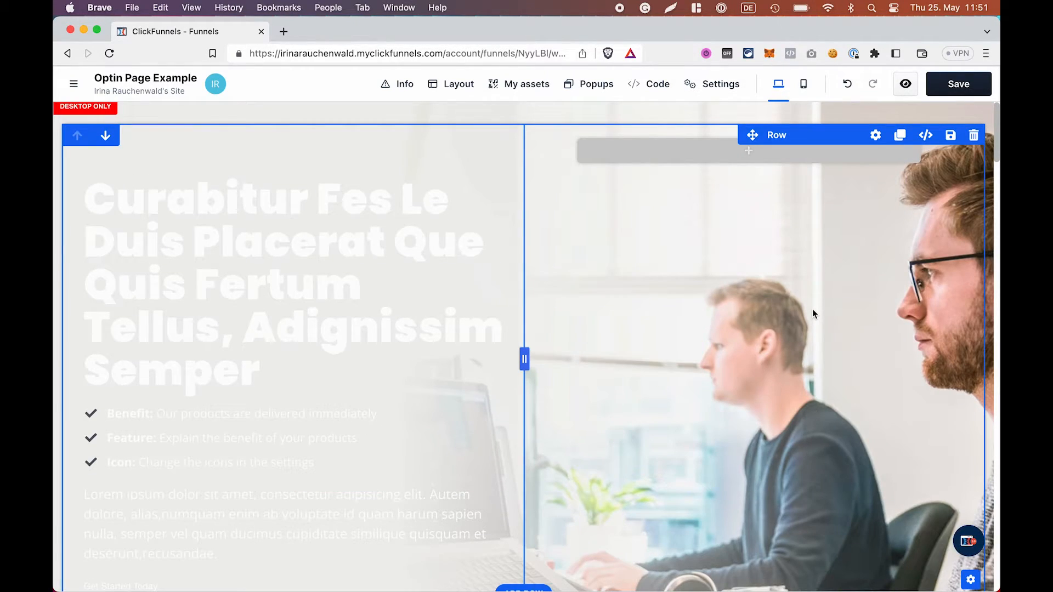
left_click(943, 89)
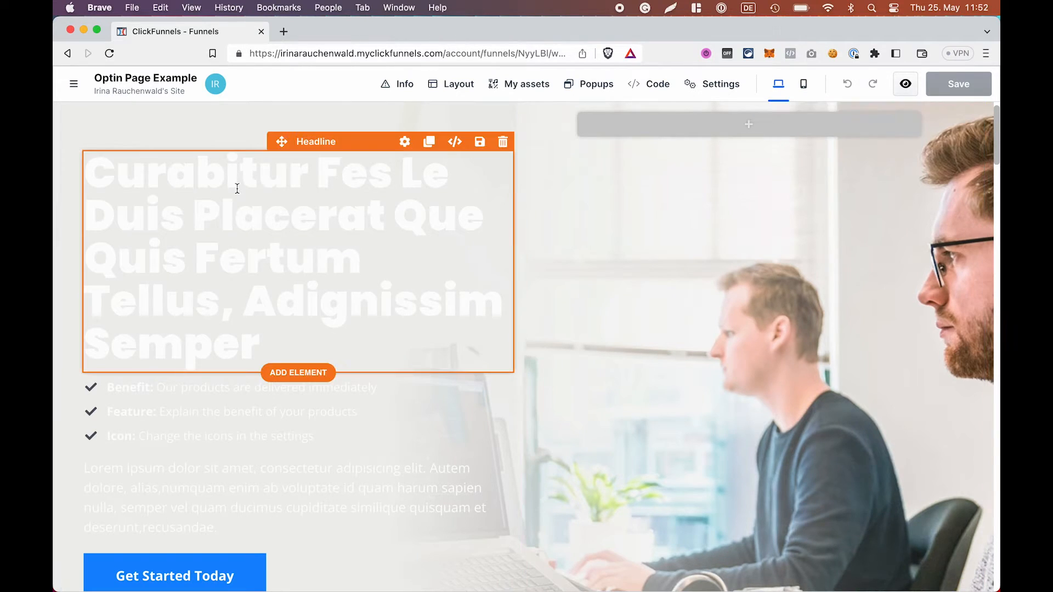
- Replace the placeholder text of the hero headline with "Our Headline"
left_click(222, 226)
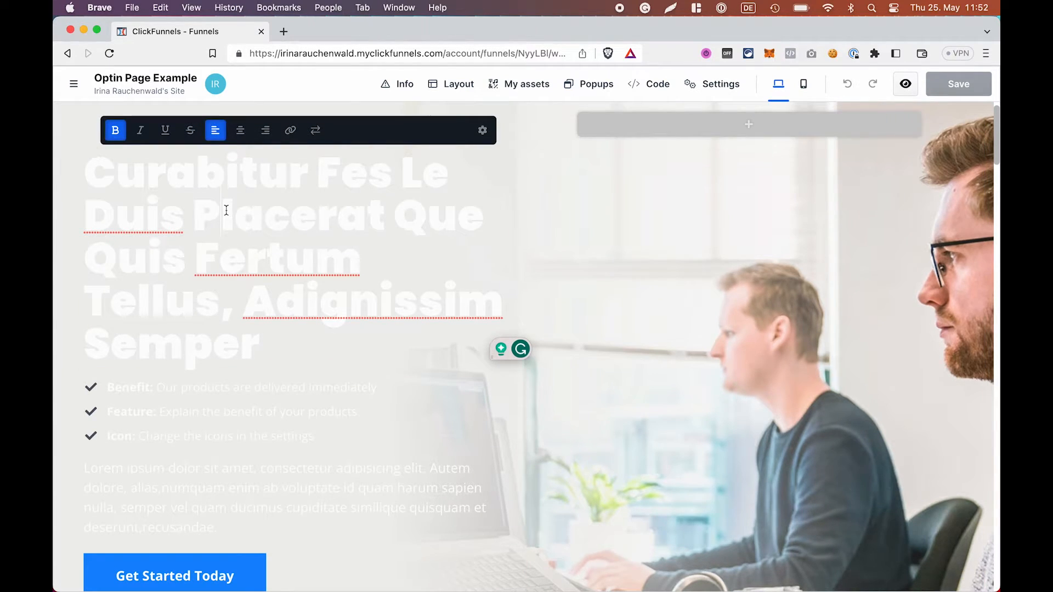
key("super+a")
key("BackSpace")
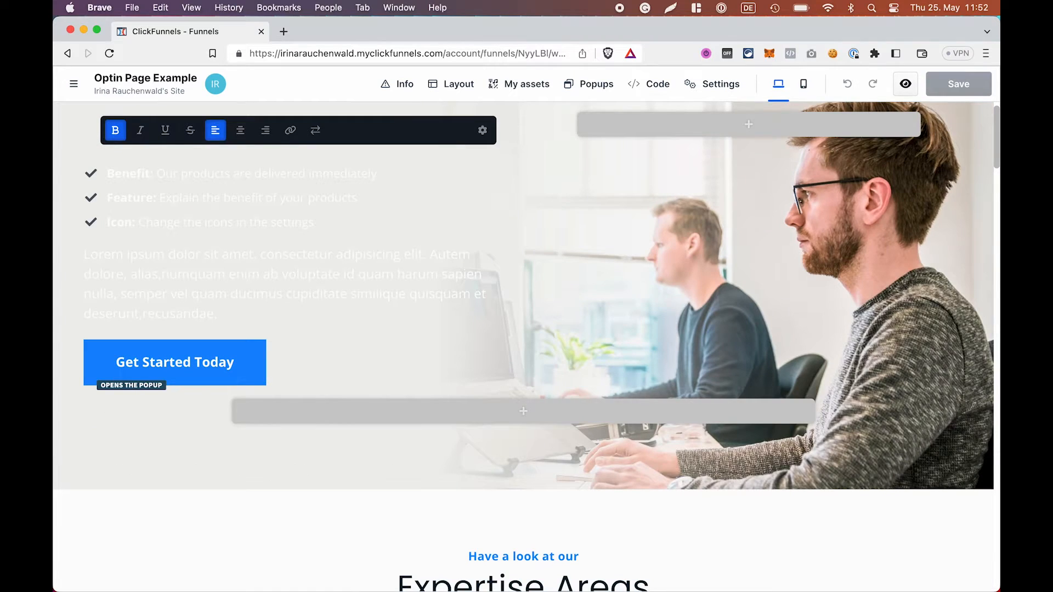
type("Our Hea")
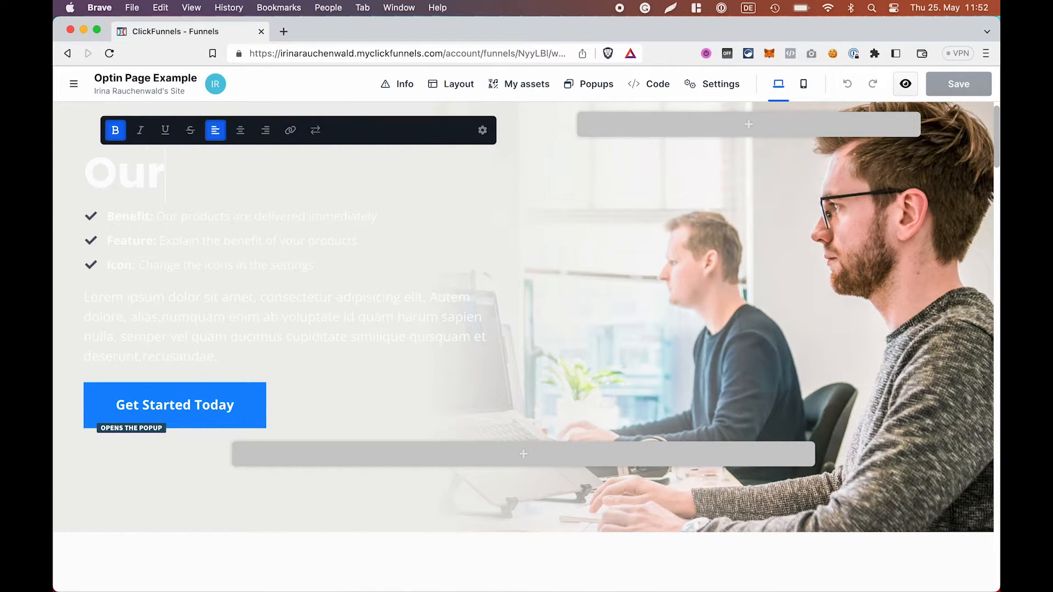
type("ine")
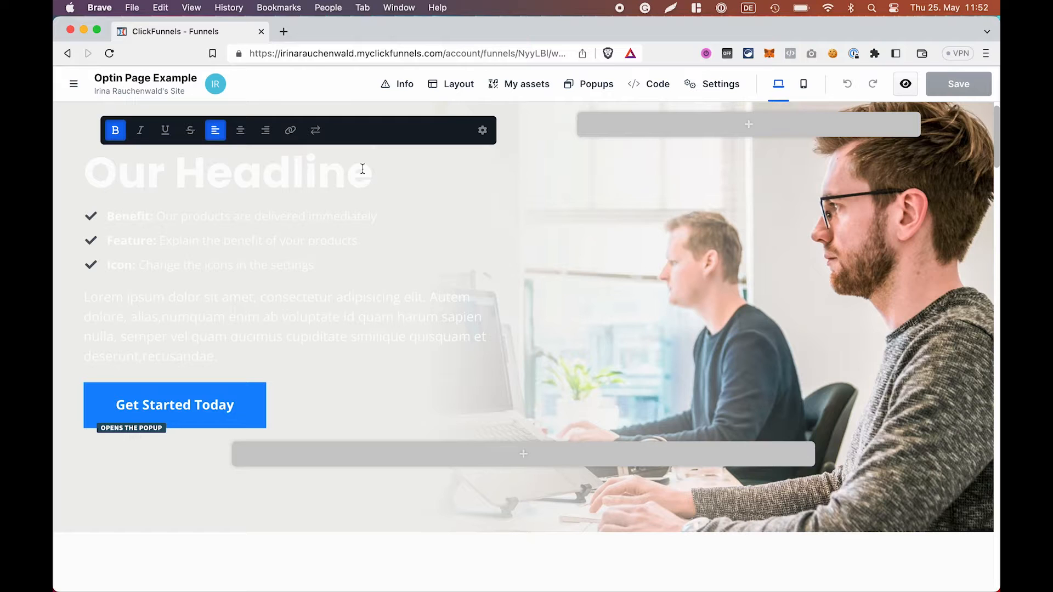
- Set the hero headline's text color to the recently used dark navy 071f2f
left_click(482, 132)
scroll(855, 411, "down", 3)
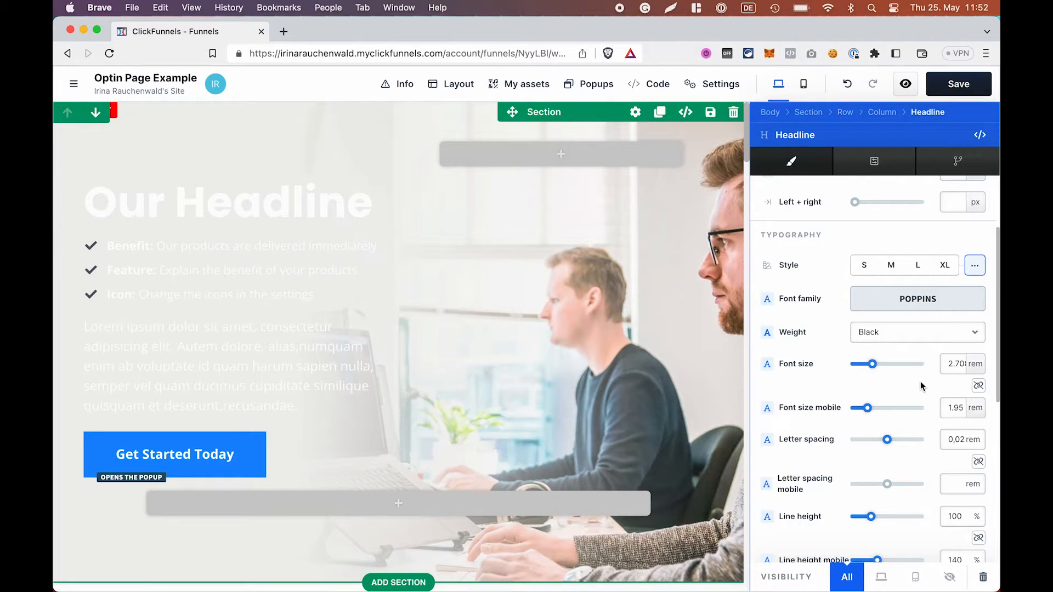
scroll(920, 380, "down", 5)
left_click(889, 344)
left_click(724, 506)
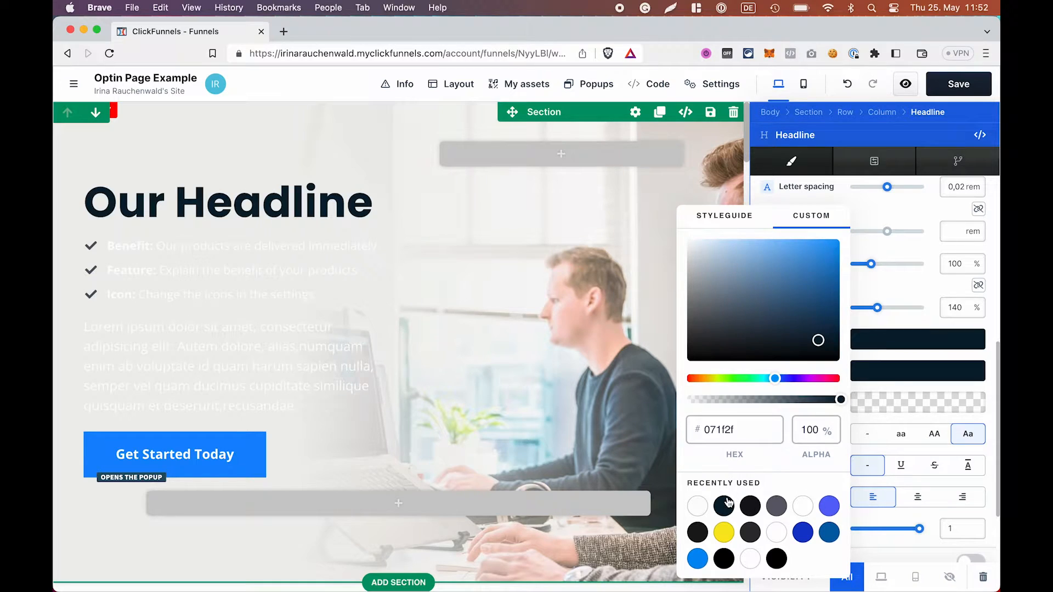
- Set the hero bullet list's text color to the recently used dark navy 071f2f
left_click(225, 255)
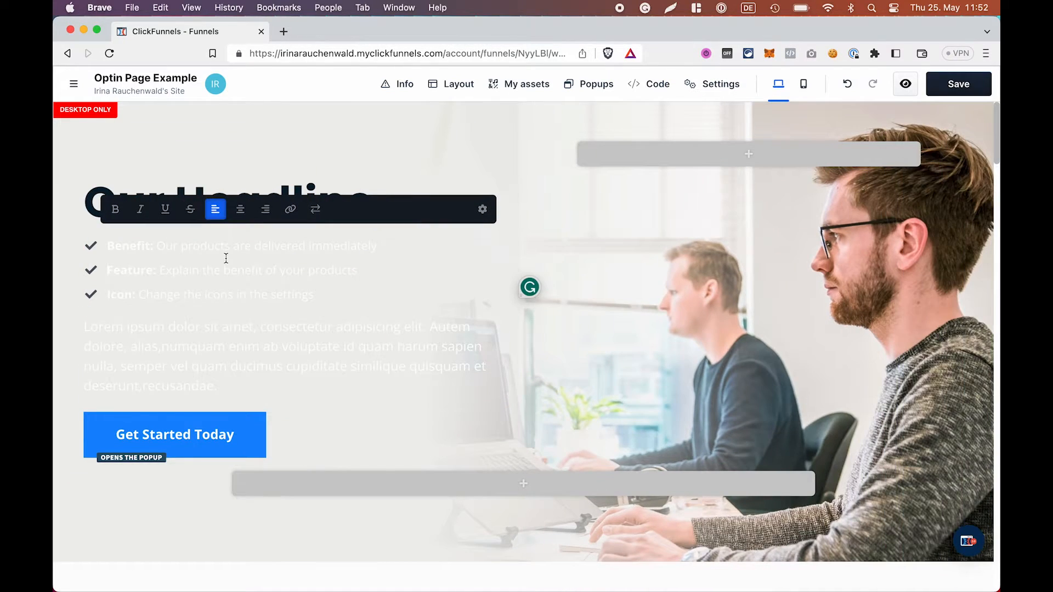
left_click(423, 266)
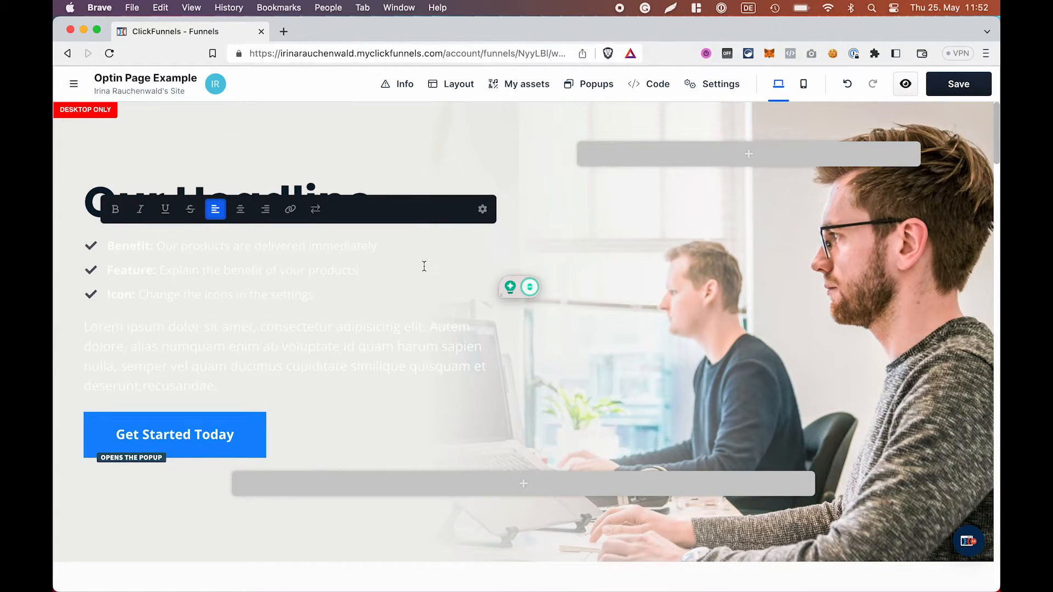
left_click(481, 210)
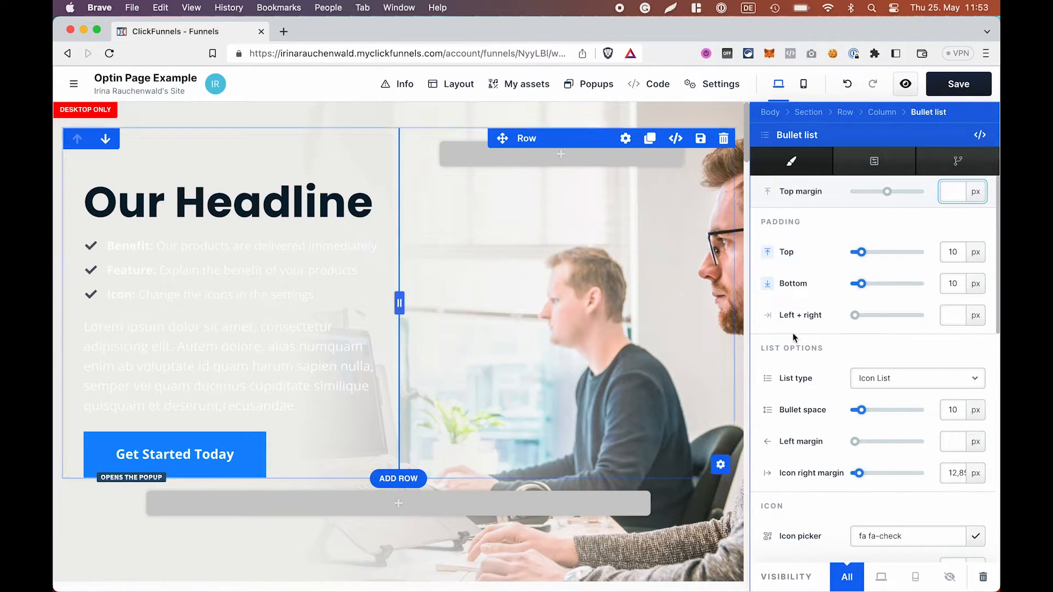
scroll(921, 411, "down", 5)
scroll(923, 413, "down", 3)
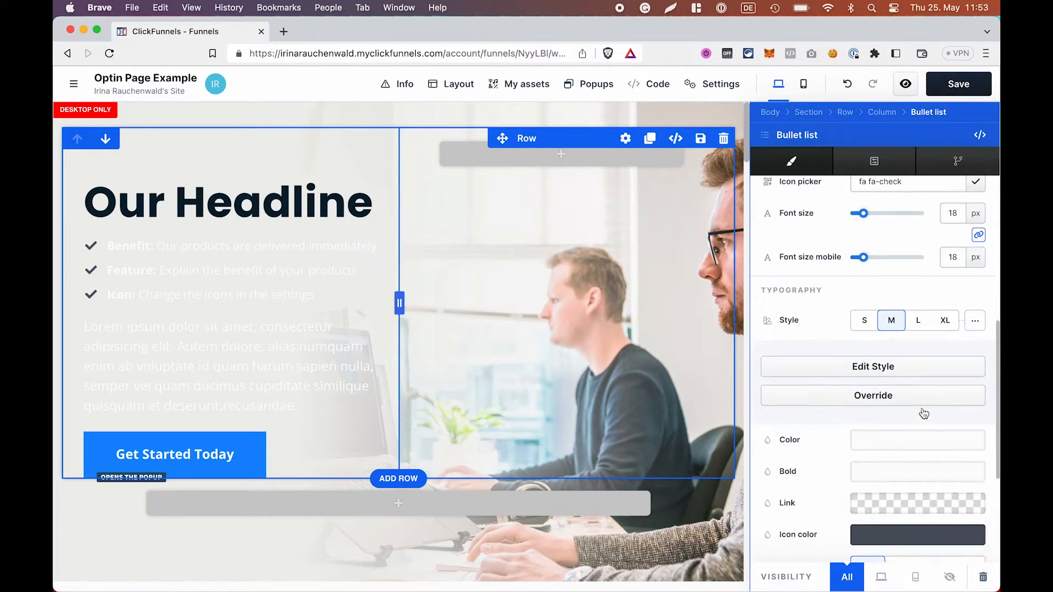
left_click(904, 438)
left_click(724, 508)
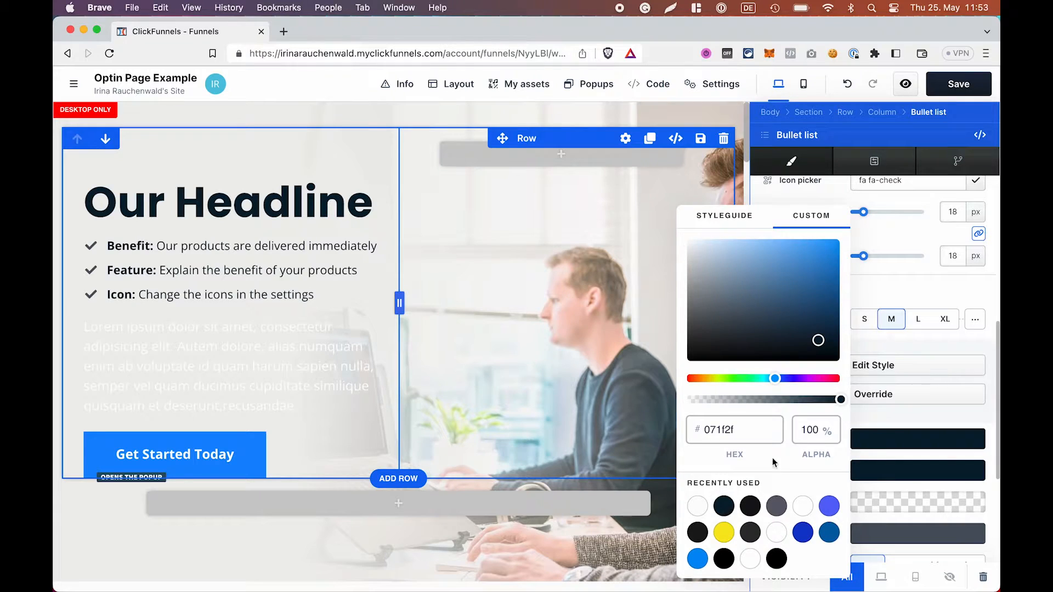
left_click(891, 296)
- Examine the bullet list's icon options and browse the icons available in the icon picker
scroll(902, 313, "up", 4)
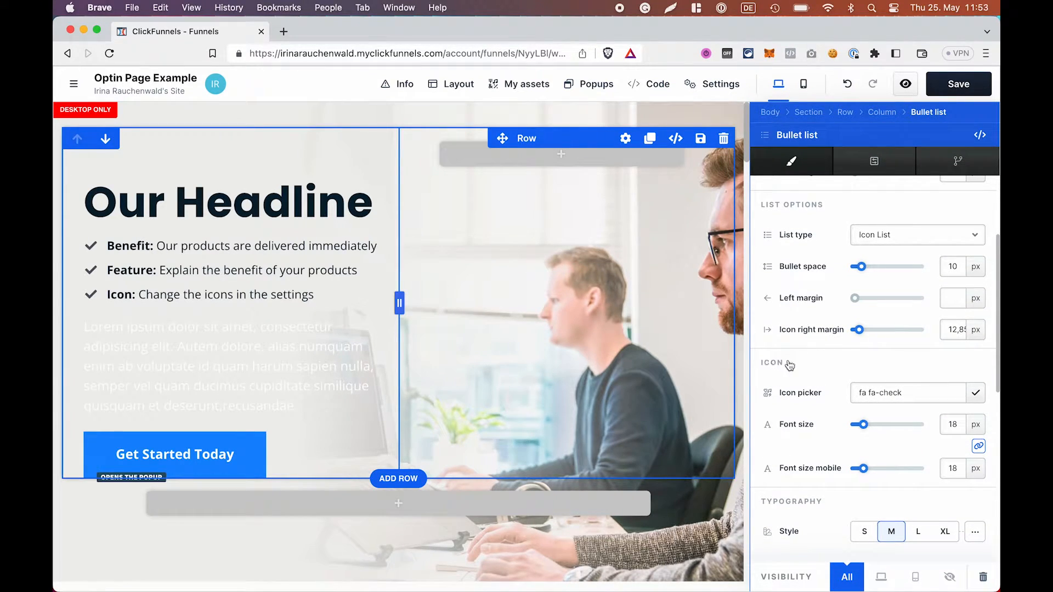
left_click(937, 396)
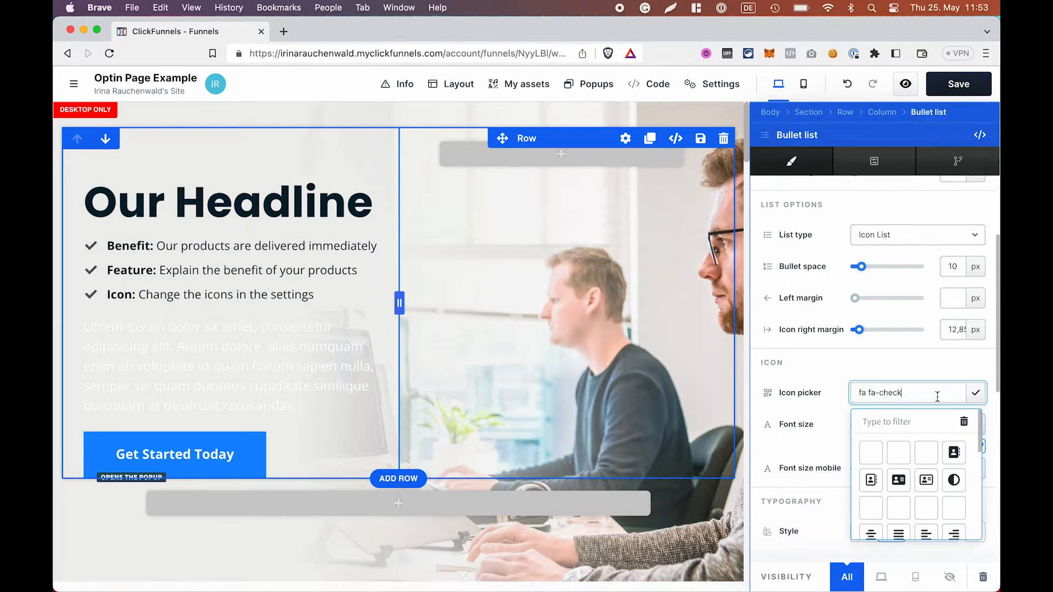
scroll(909, 420, "down", 5)
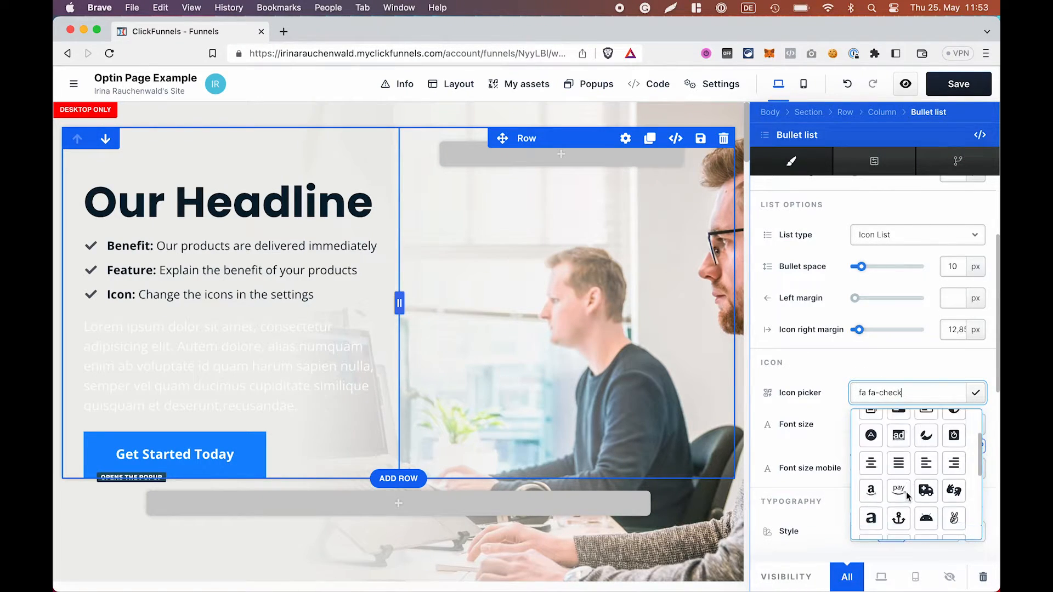
- Set the text color of the paragraph below the bullet list to the recently used dark navy 071f2f
left_click(326, 385)
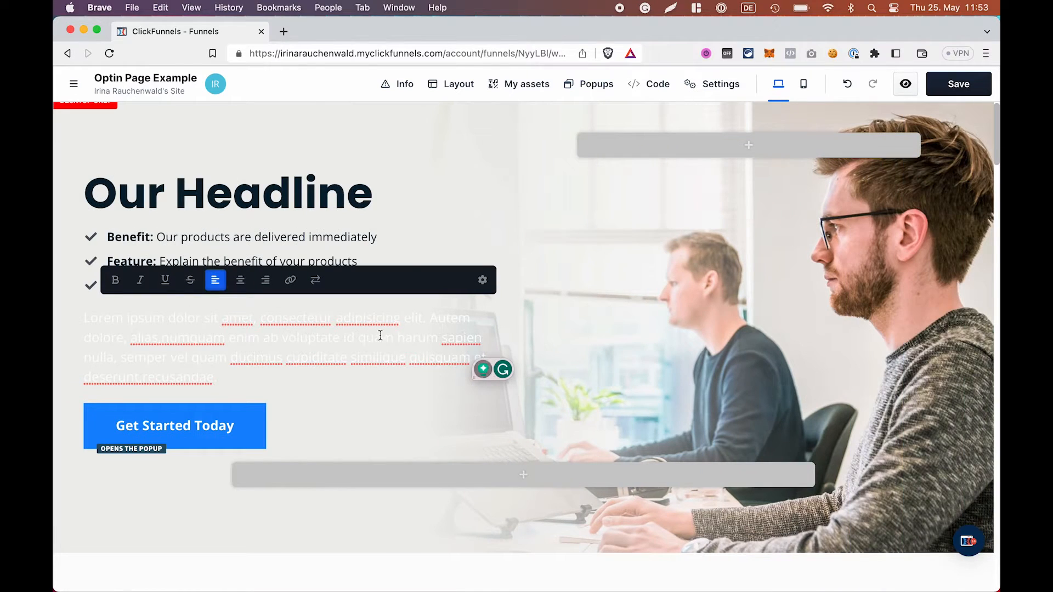
left_click(484, 279)
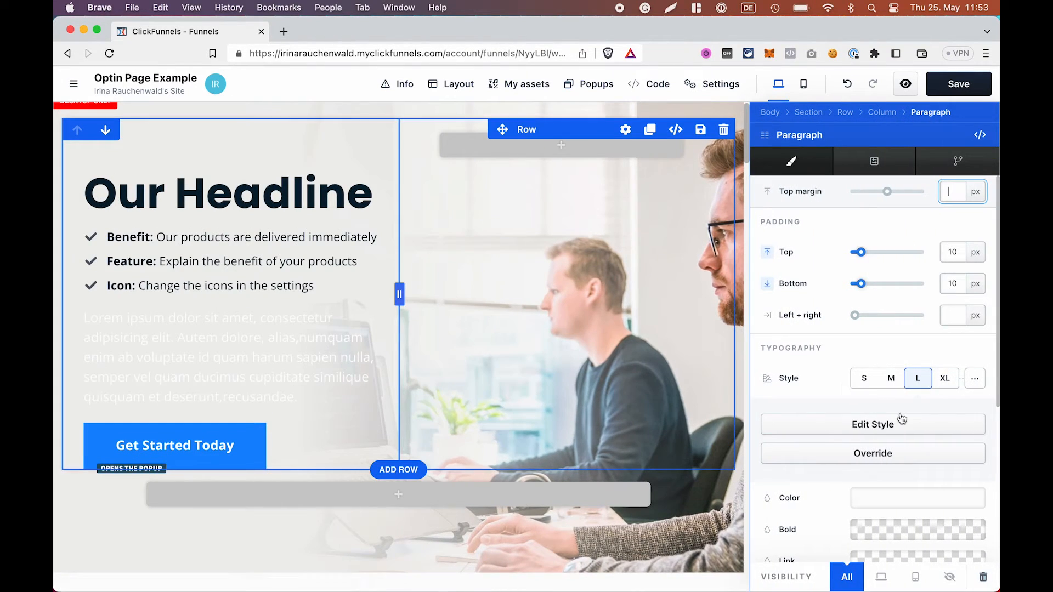
left_click(934, 497)
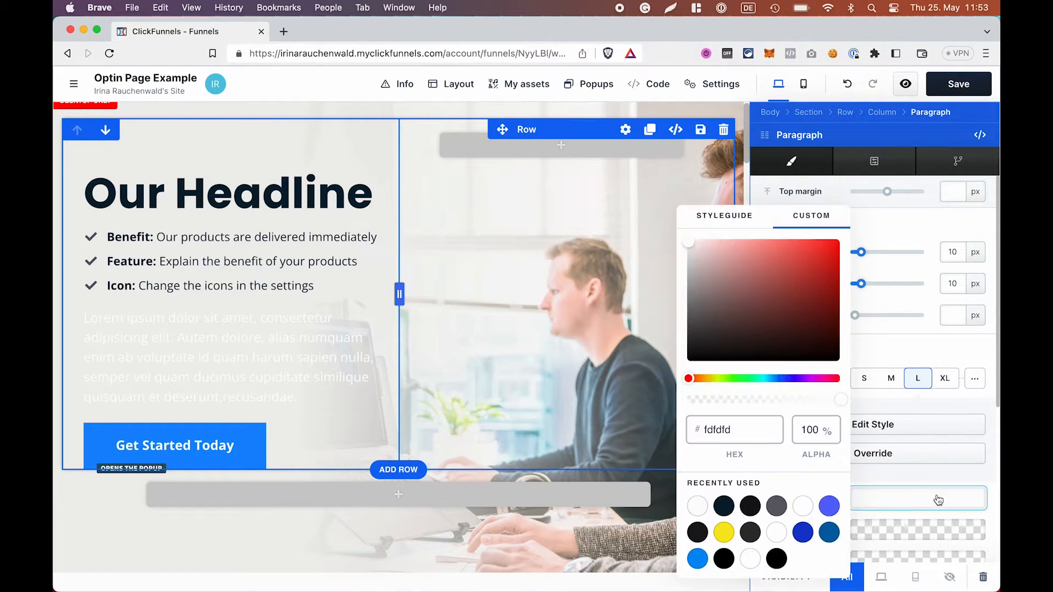
left_click(718, 499)
left_click(584, 391)
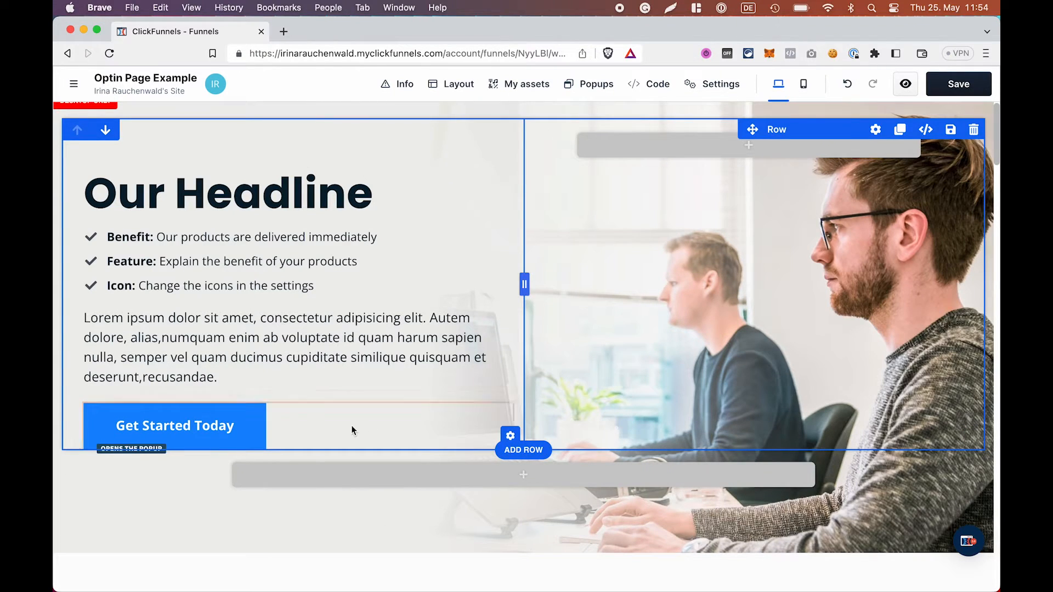
- Examine the Get Started Today button's settings and its available on-click actions, keeping the open pop-up action
mouse_move(433, 396)
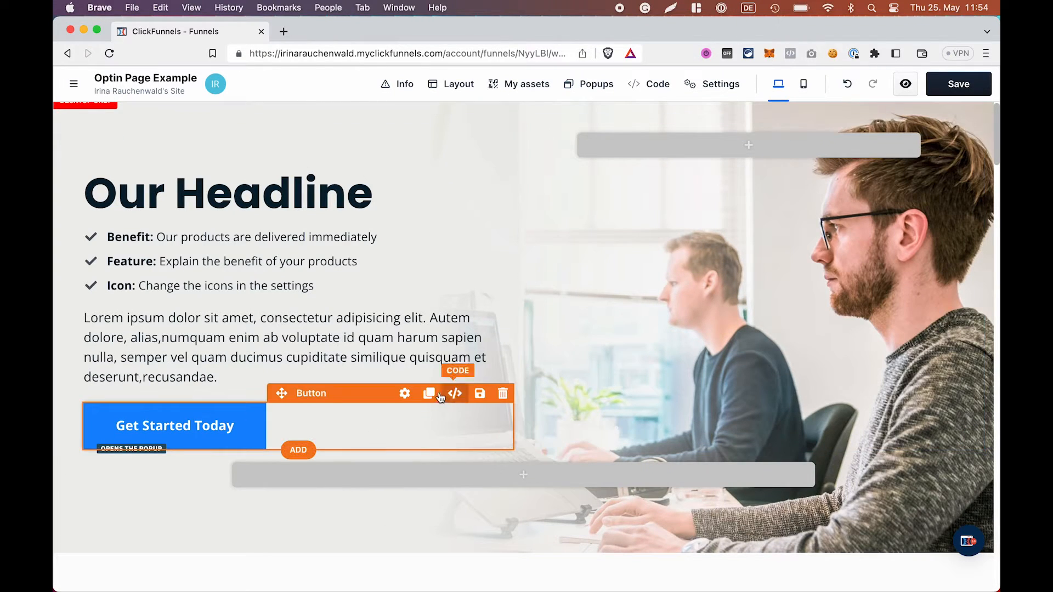
left_click(406, 393)
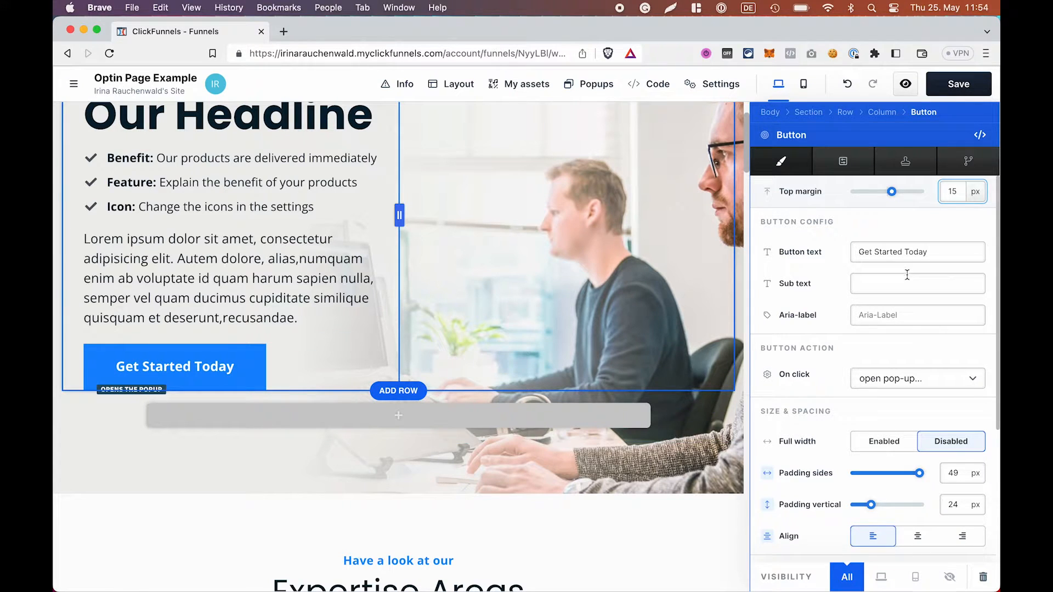
scroll(909, 359, "down", 2)
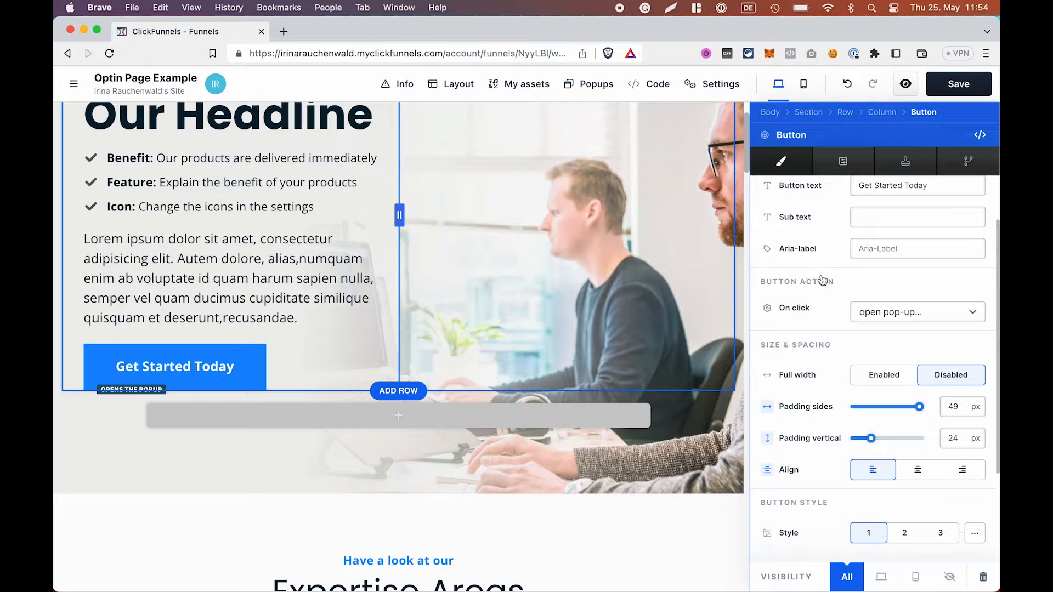
left_click(900, 312)
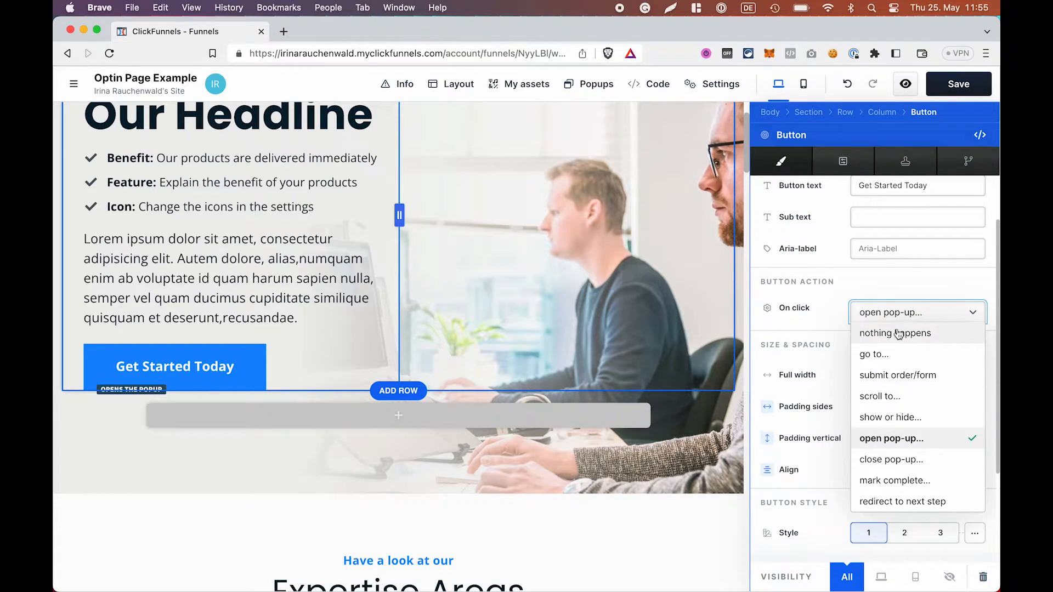
left_click(872, 301)
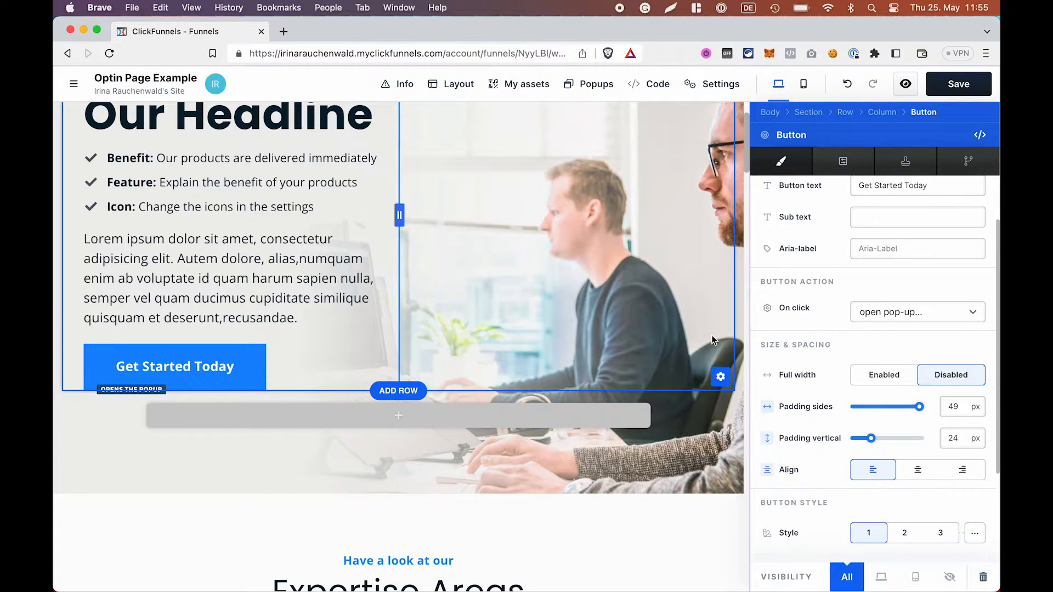
- Leave the button's settings and open the page popup's settings for editing
left_click(712, 335)
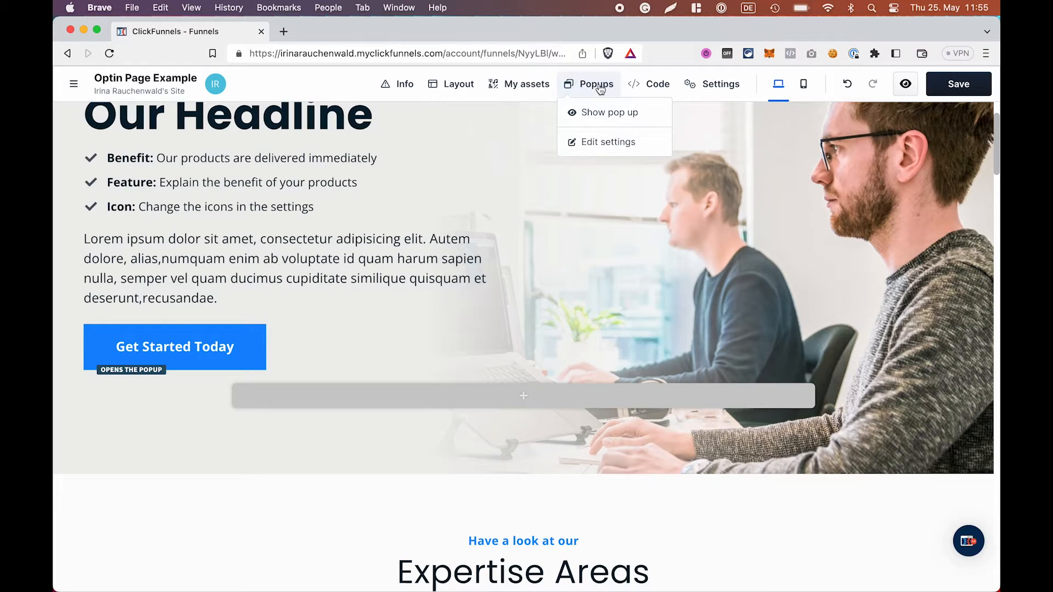
mouse_move(592, 95)
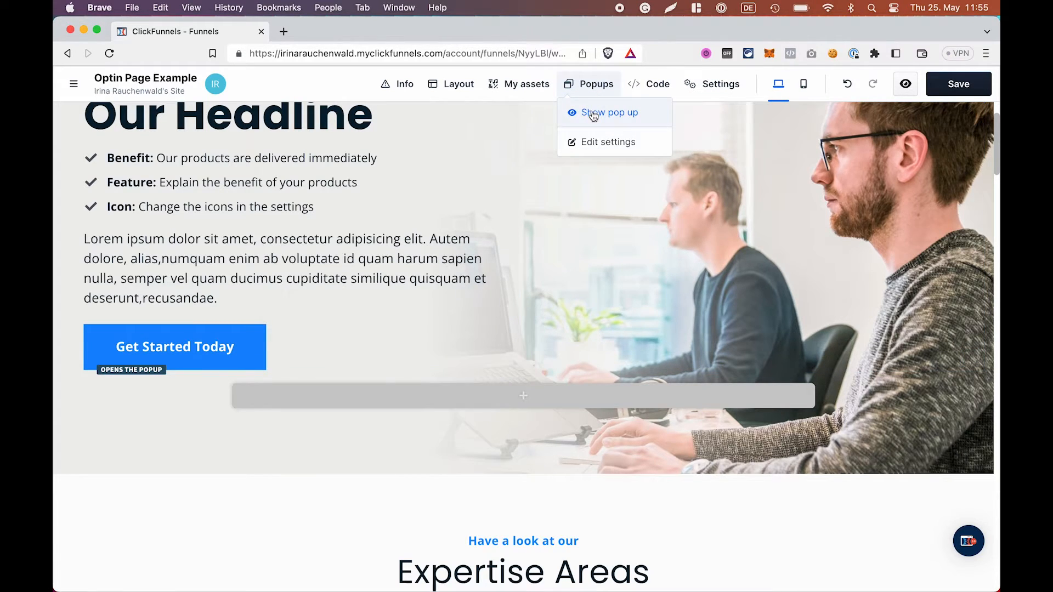
left_click(598, 146)
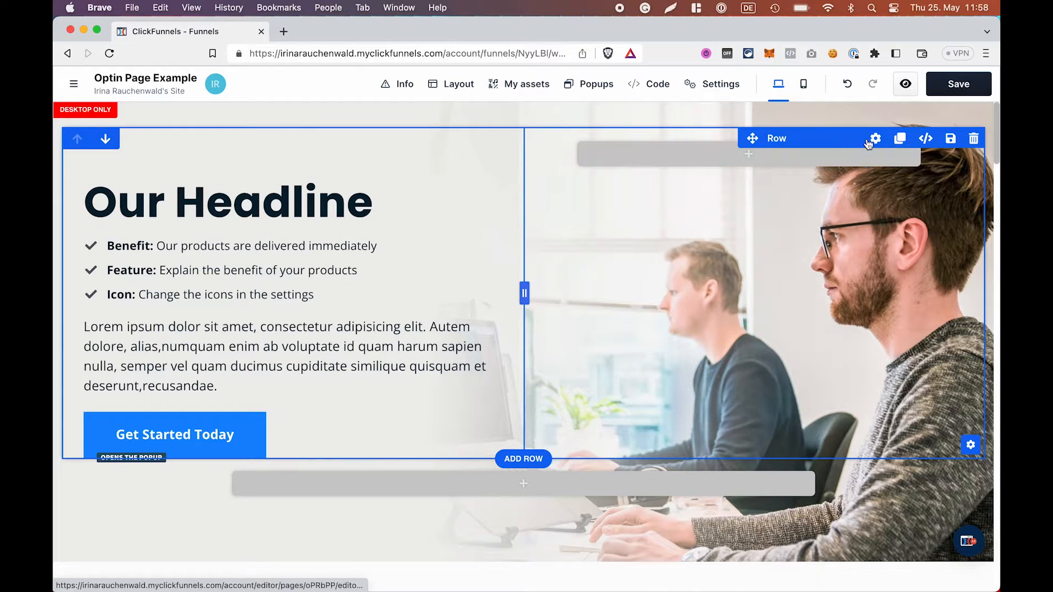
- Examine the hero row's size, position and style settings, and open the Get Started Today button's settings
left_click(885, 137)
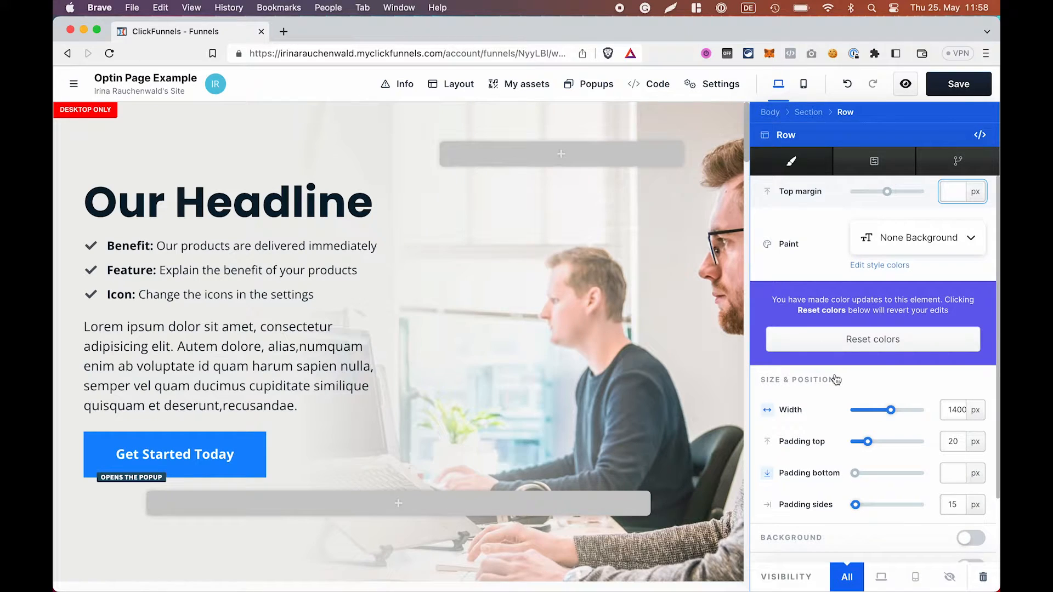
scroll(836, 380, "down", 2)
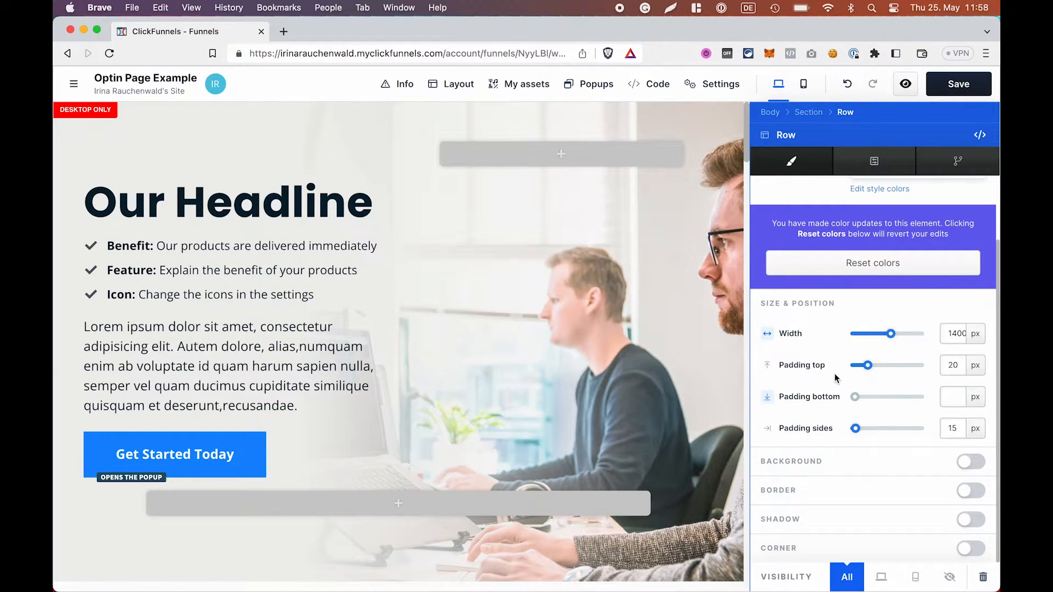
left_click(345, 318)
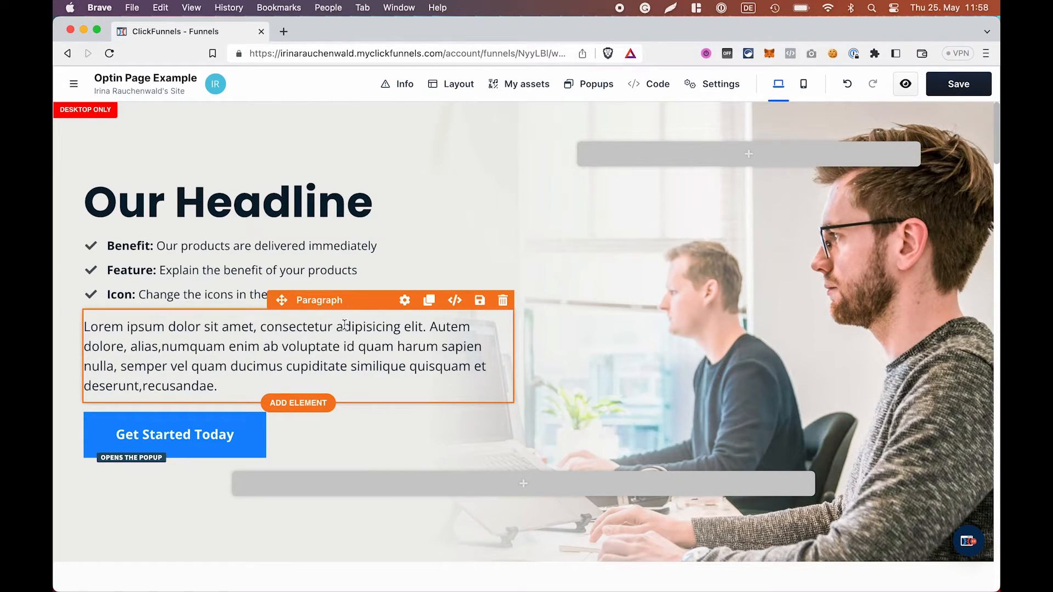
scroll(384, 362, "down", 3)
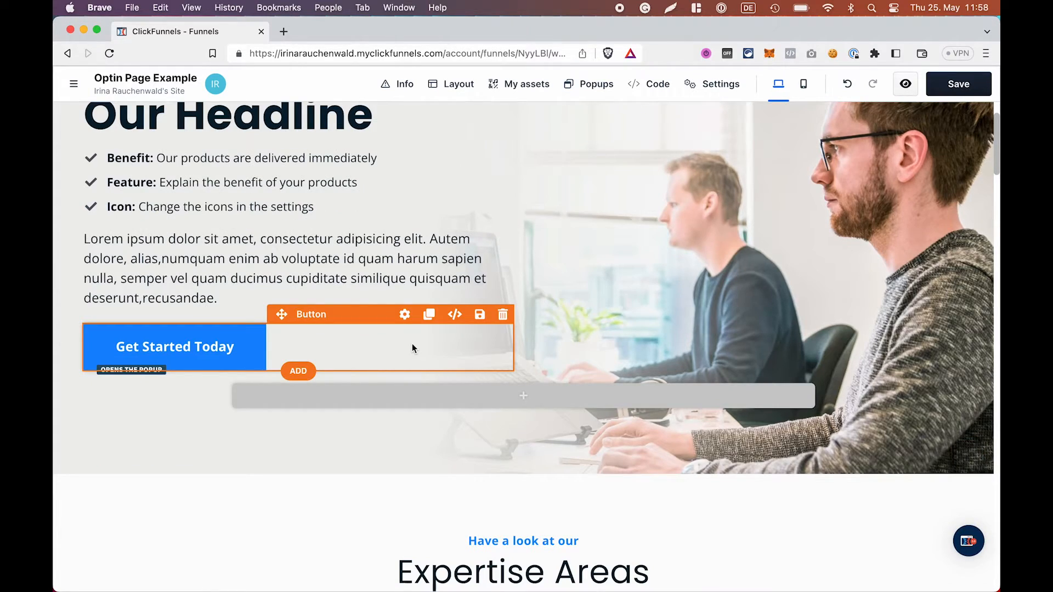
left_click(404, 315)
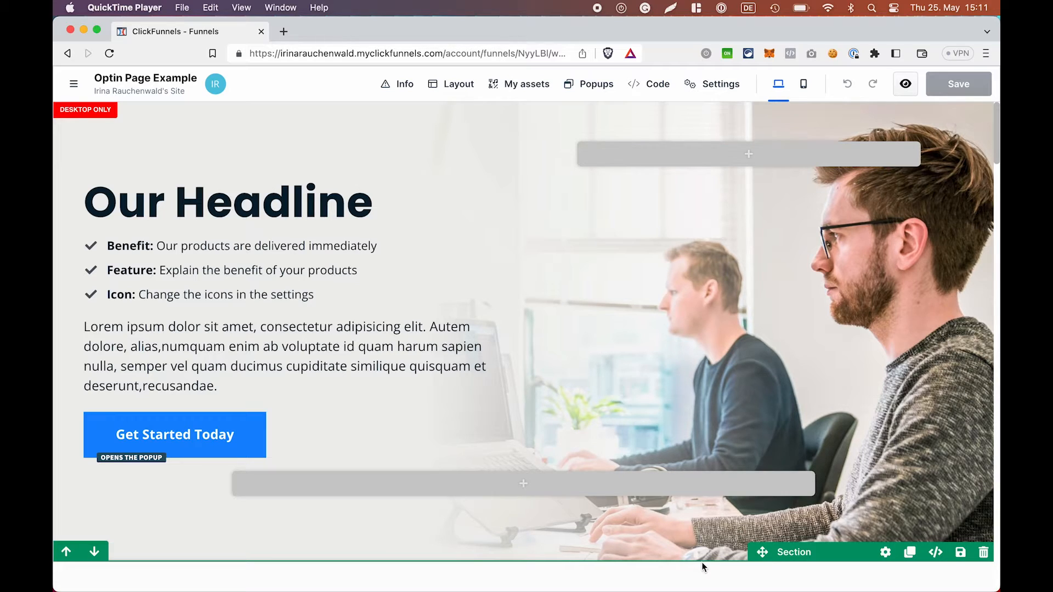
- Set the top margin of the empty row below the hero content to 35 px and enable its background
left_click(702, 563)
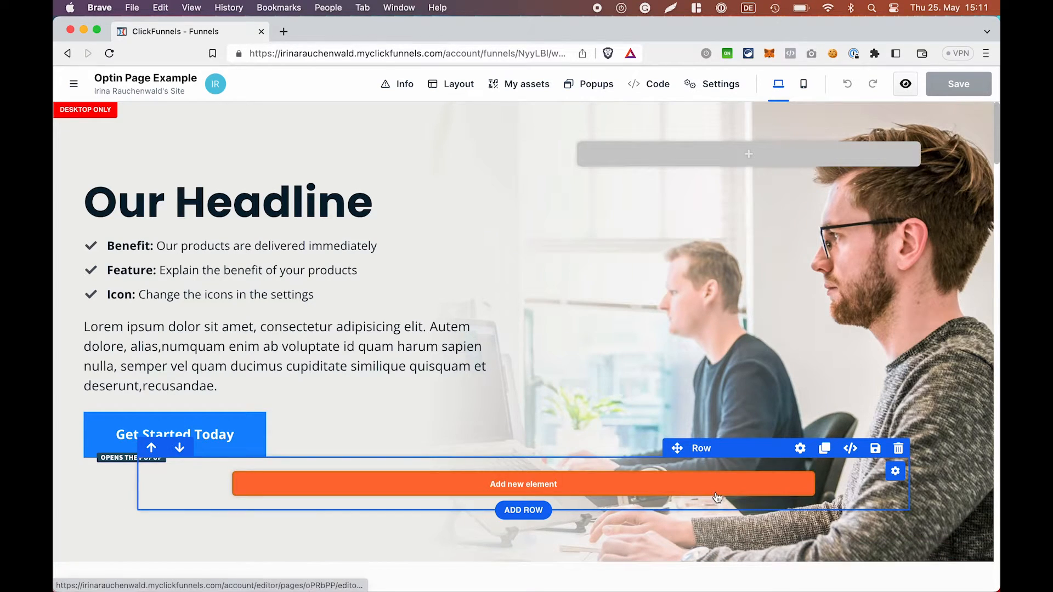
left_click(800, 449)
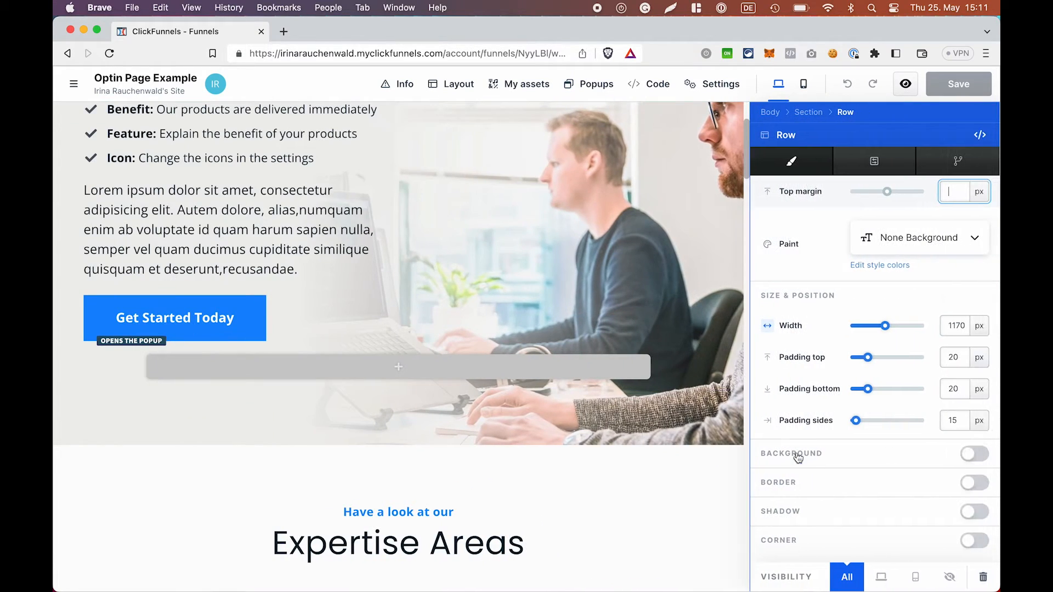
left_click_drag(887, 193, 899, 196)
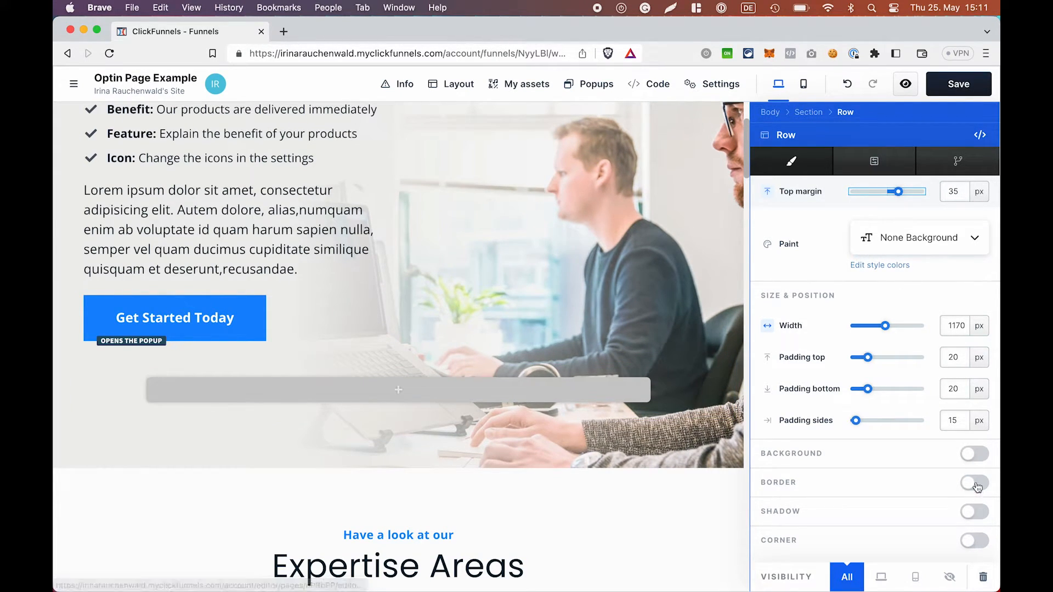
left_click(976, 456)
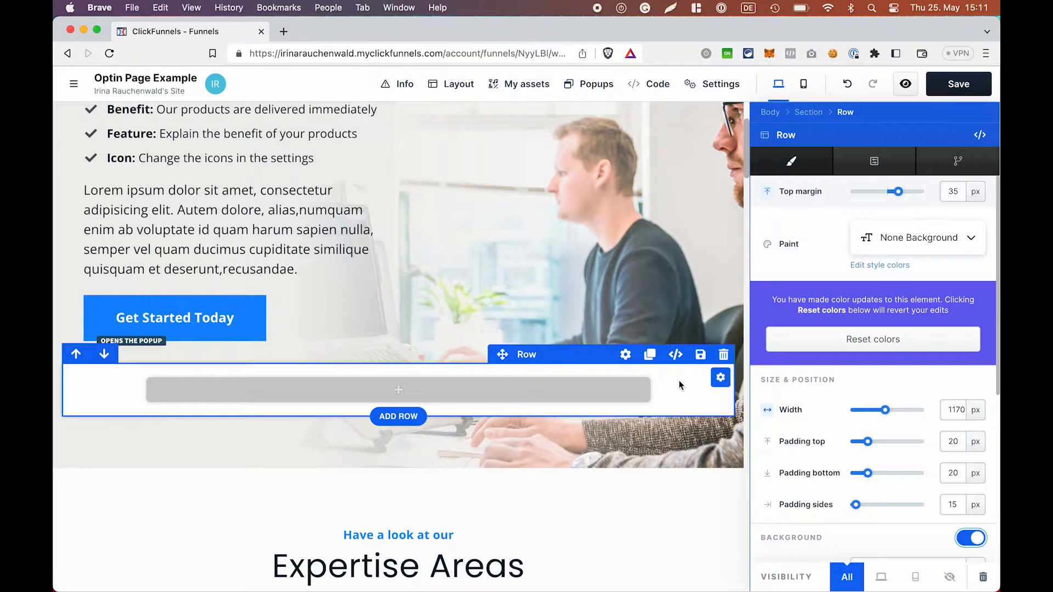
- Enable corners with style 2 and a shadow with style 1 on the empty row below the hero button
scroll(819, 486, "down", 2)
scroll(817, 485, "down", 3)
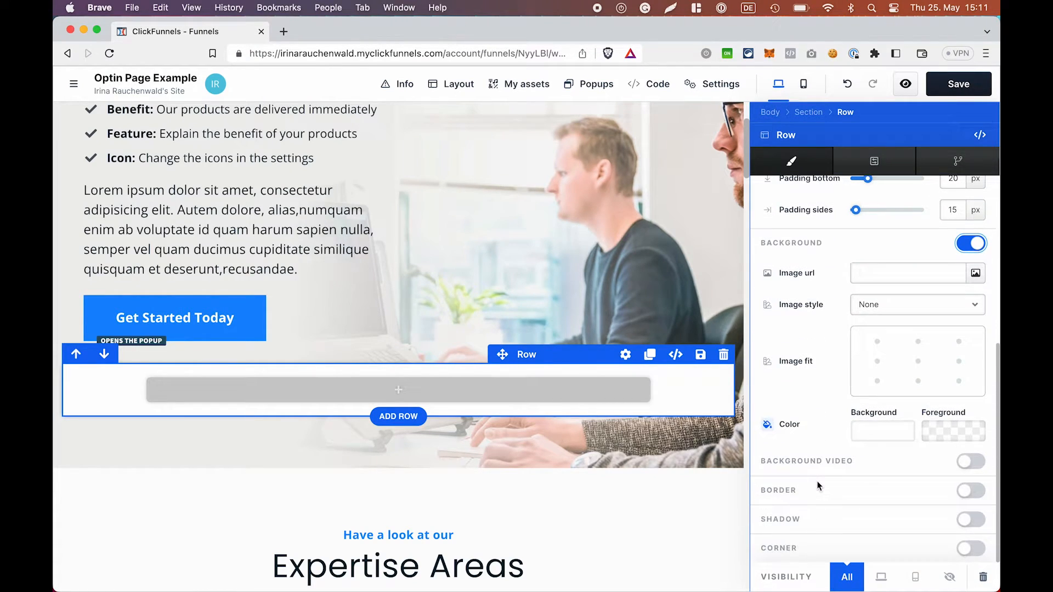
left_click(965, 548)
scroll(854, 493, "down", 3)
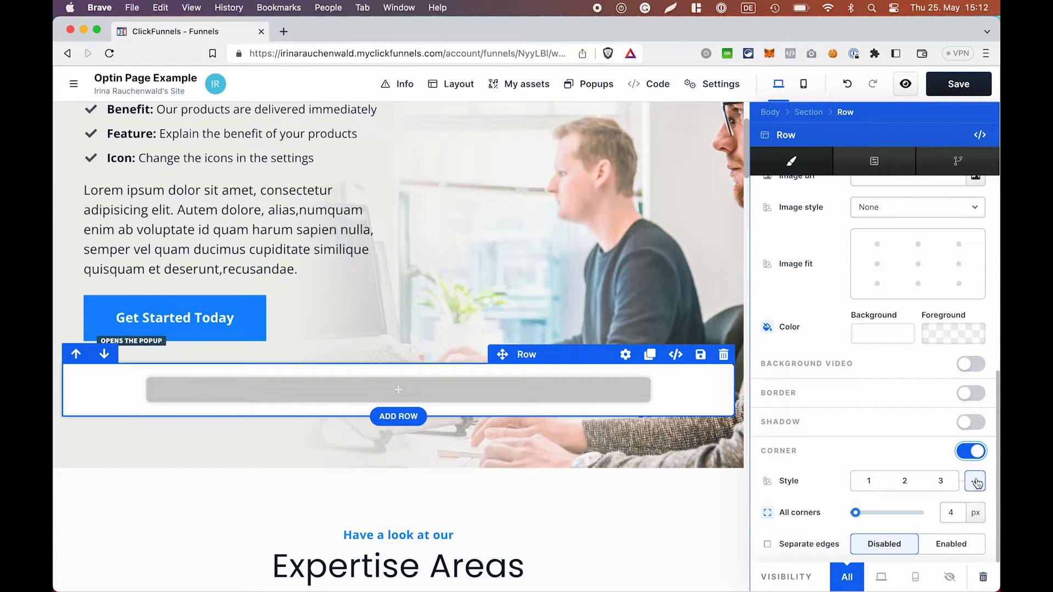
left_click(871, 482)
left_click(911, 484)
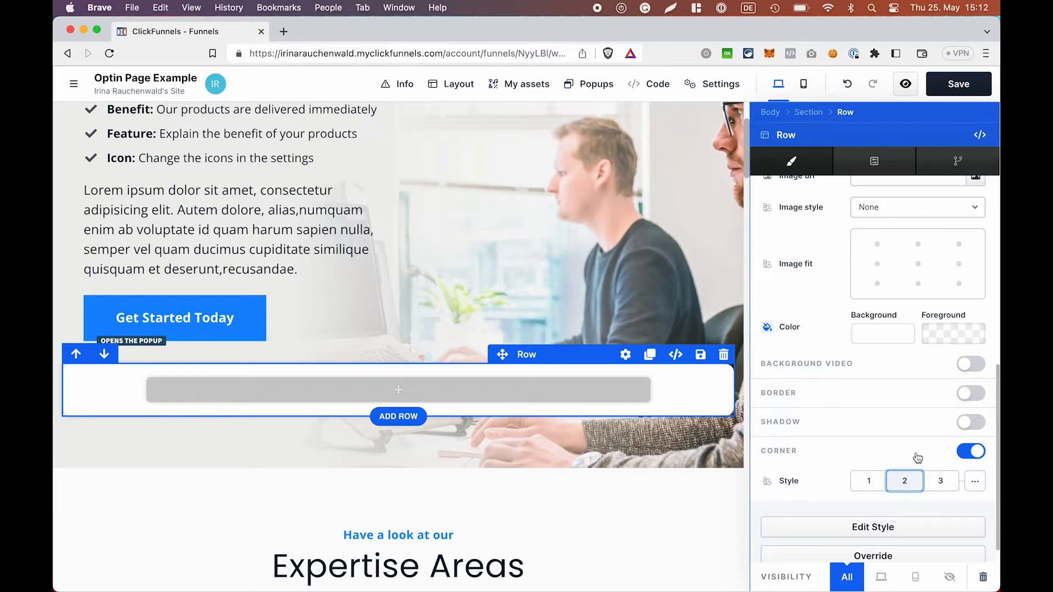
left_click(971, 421)
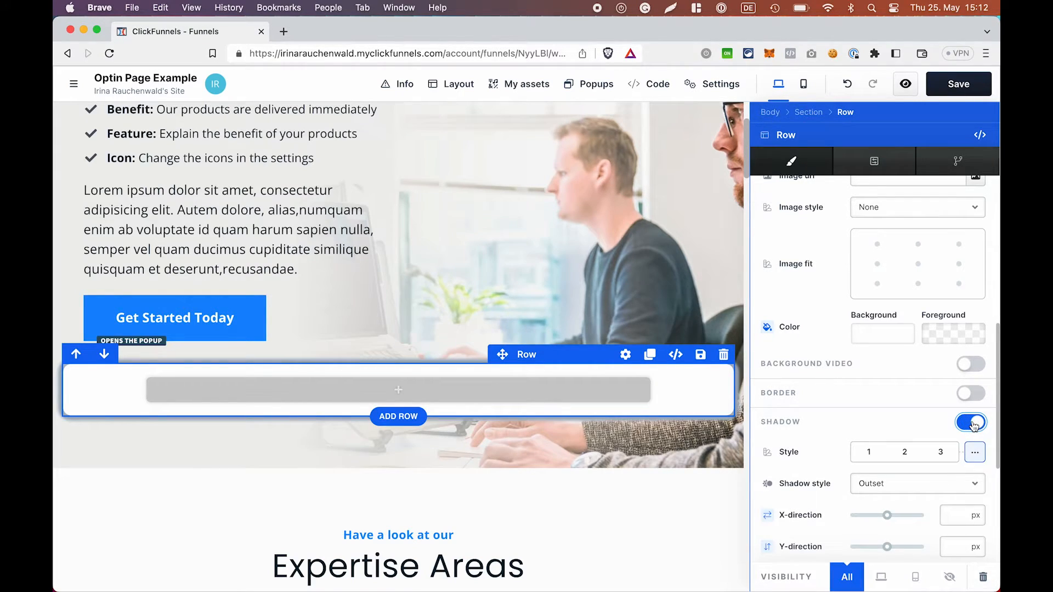
left_click(872, 453)
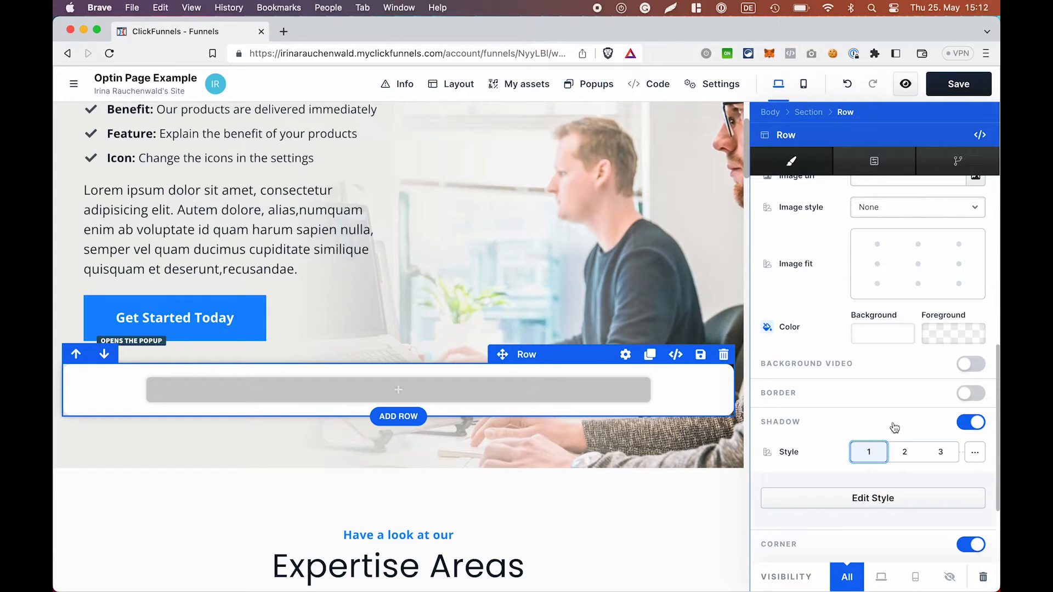
- Add a Headline element inside the empty white row
left_click(501, 391)
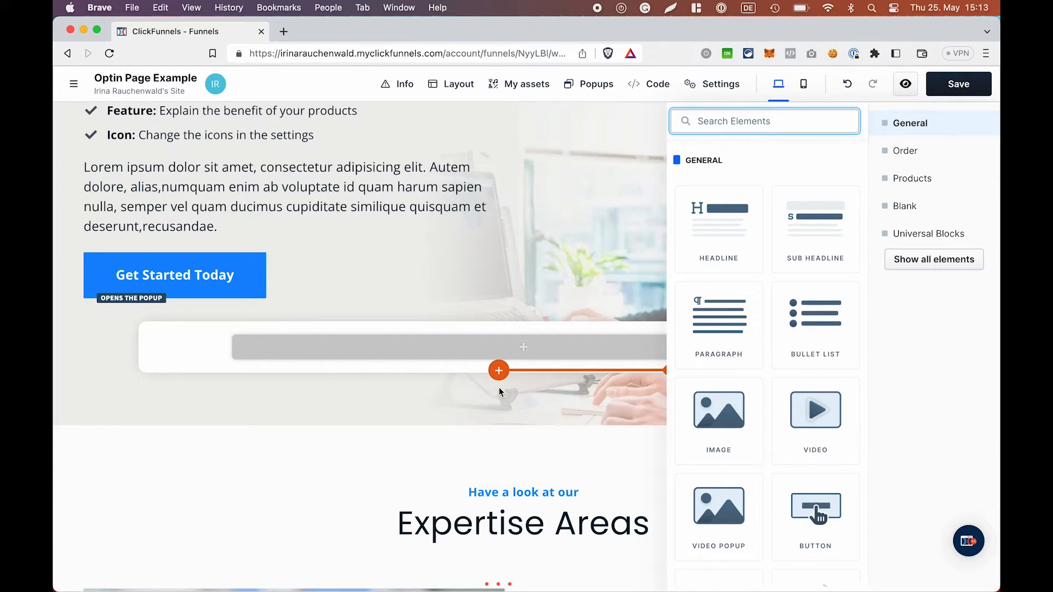
left_click(719, 229)
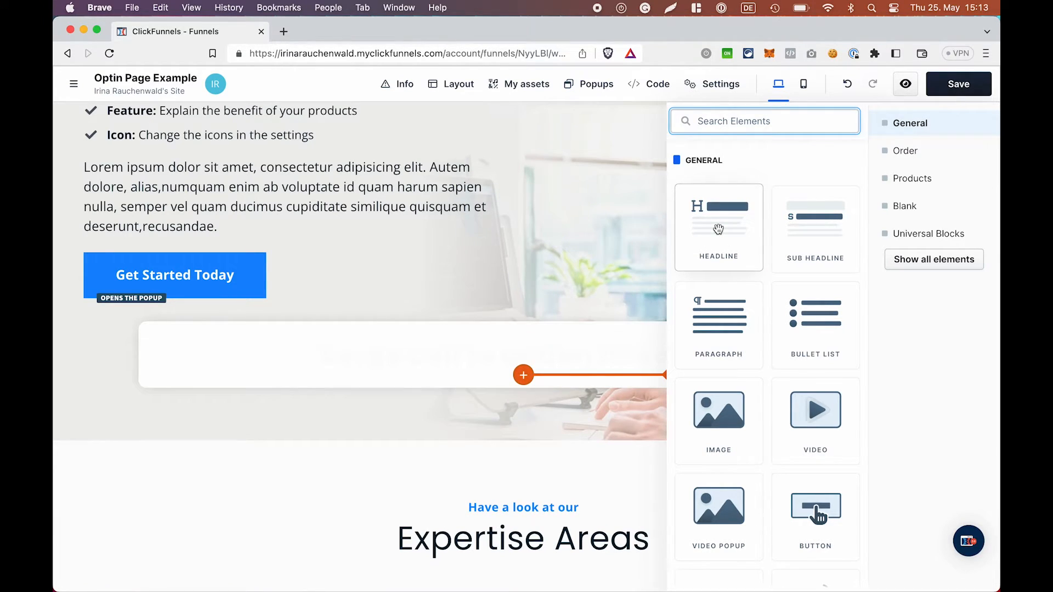
left_click(551, 352)
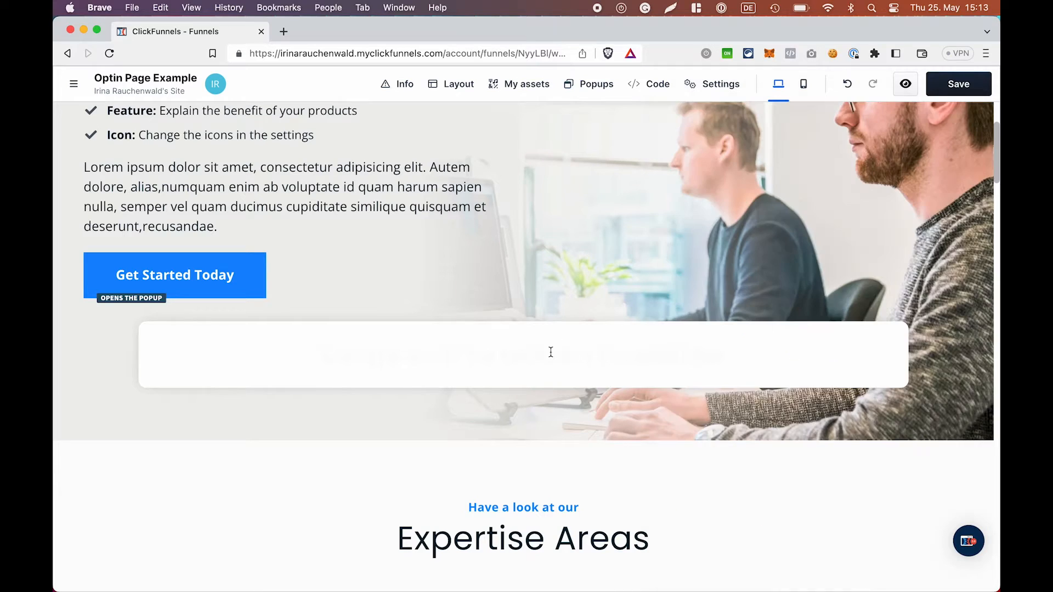
- Set the new headline's text color to the recently used blue 018ff5 and leave its settings
left_click(605, 358)
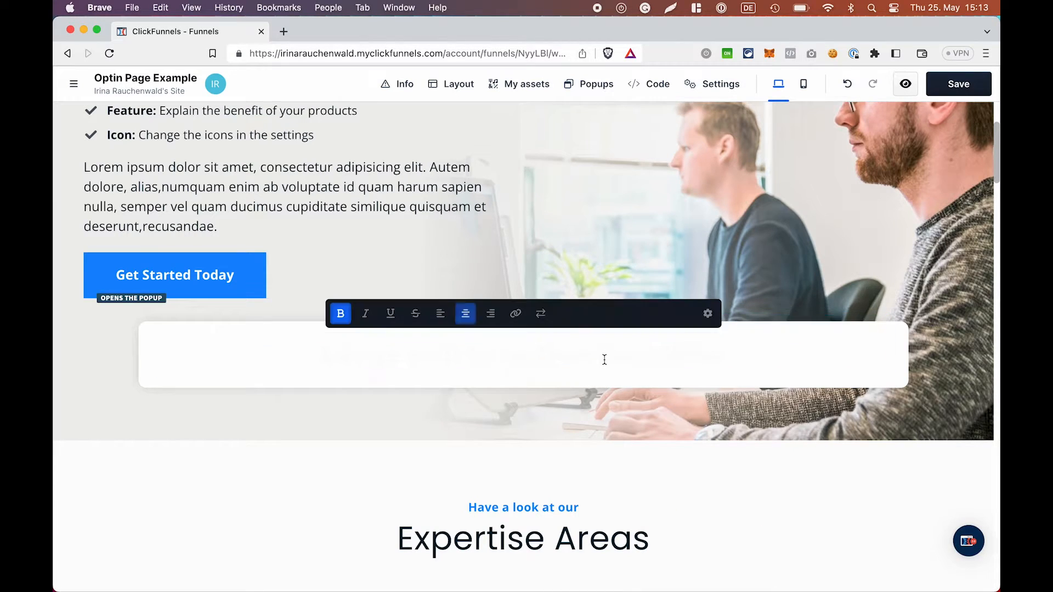
left_click(707, 313)
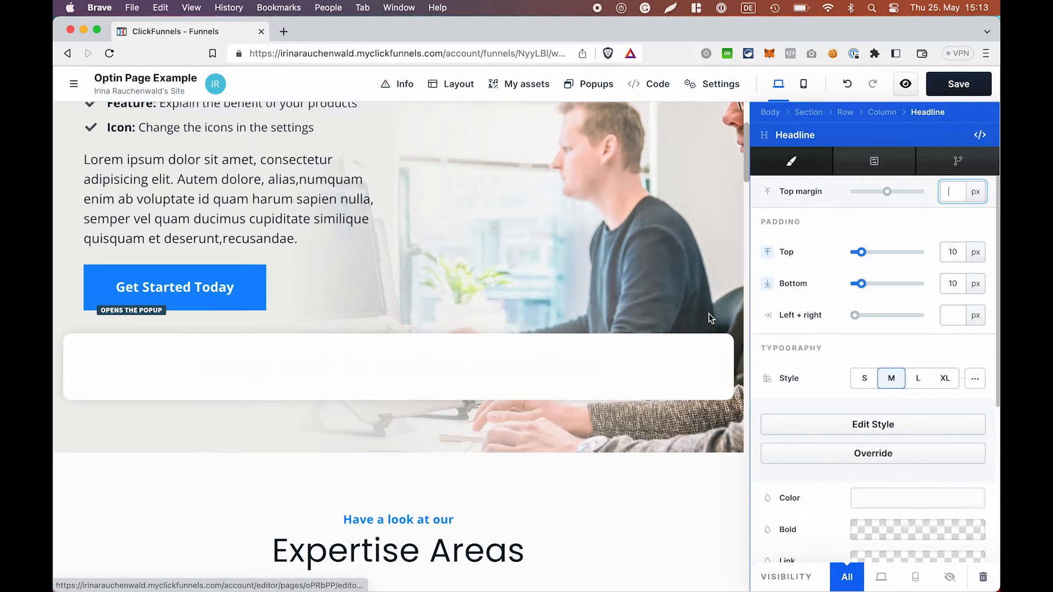
scroll(956, 353, "down", 3)
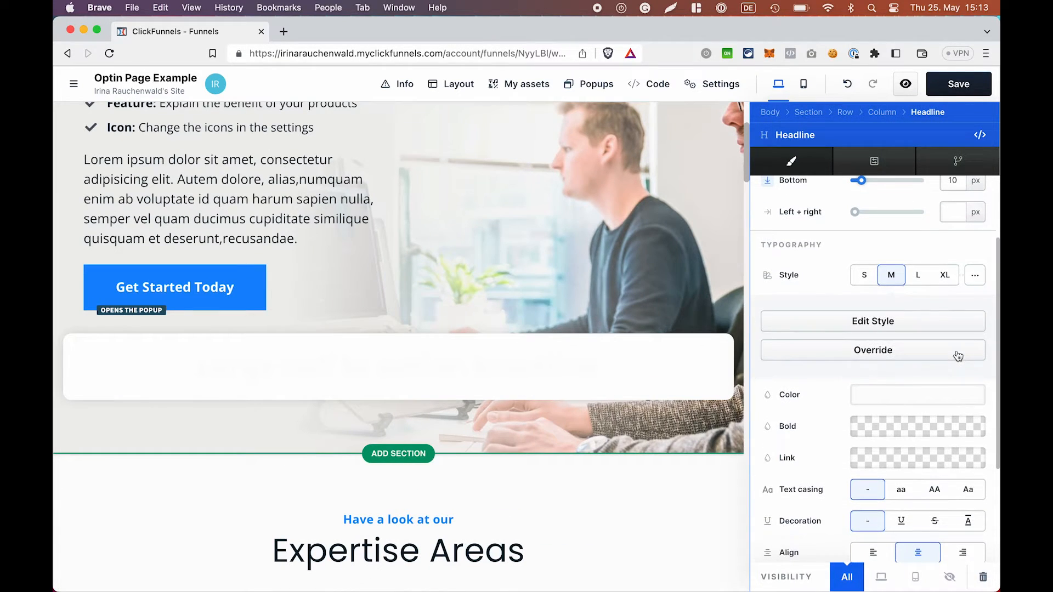
left_click(975, 272)
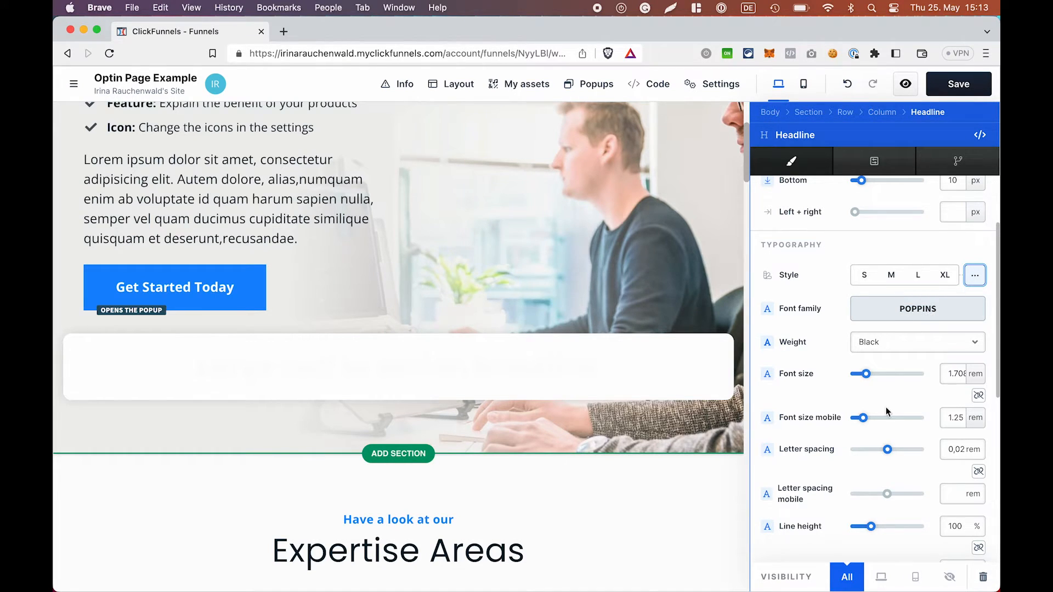
scroll(886, 407, "down", 5)
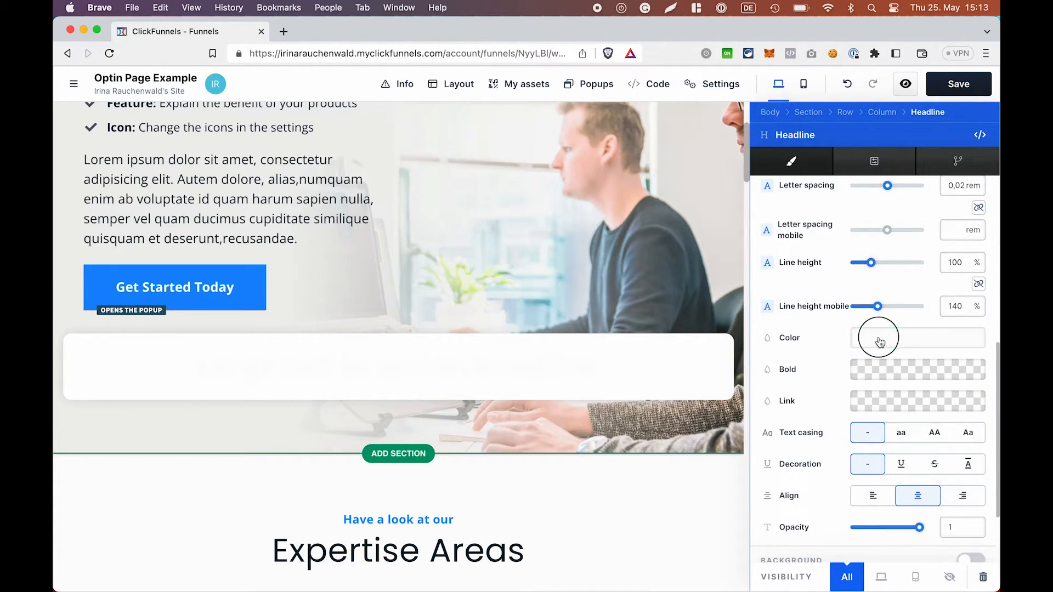
left_click(880, 342)
left_click(698, 559)
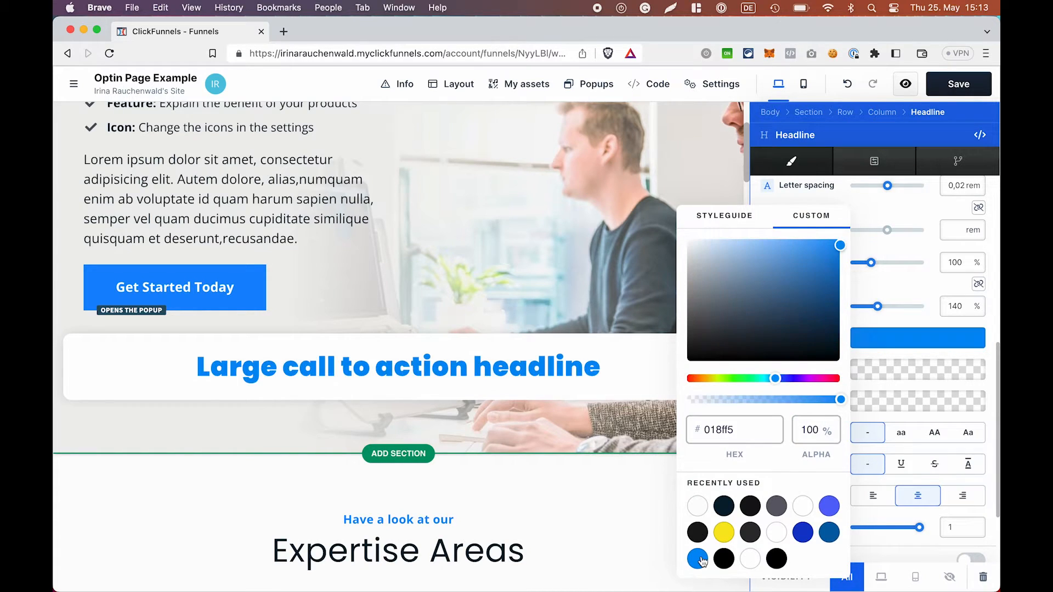
left_click(638, 375)
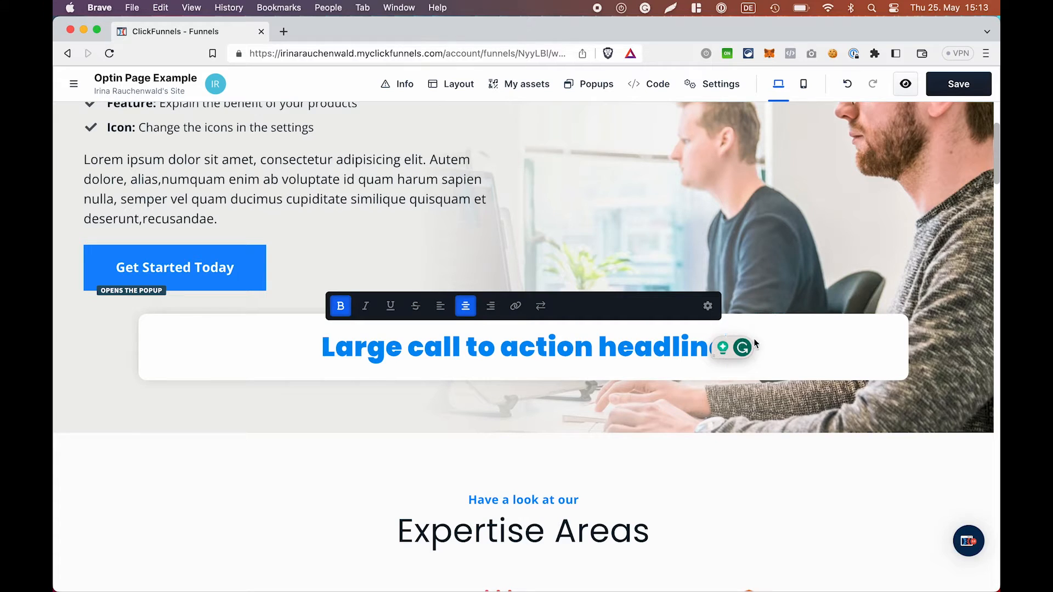
left_click(764, 323)
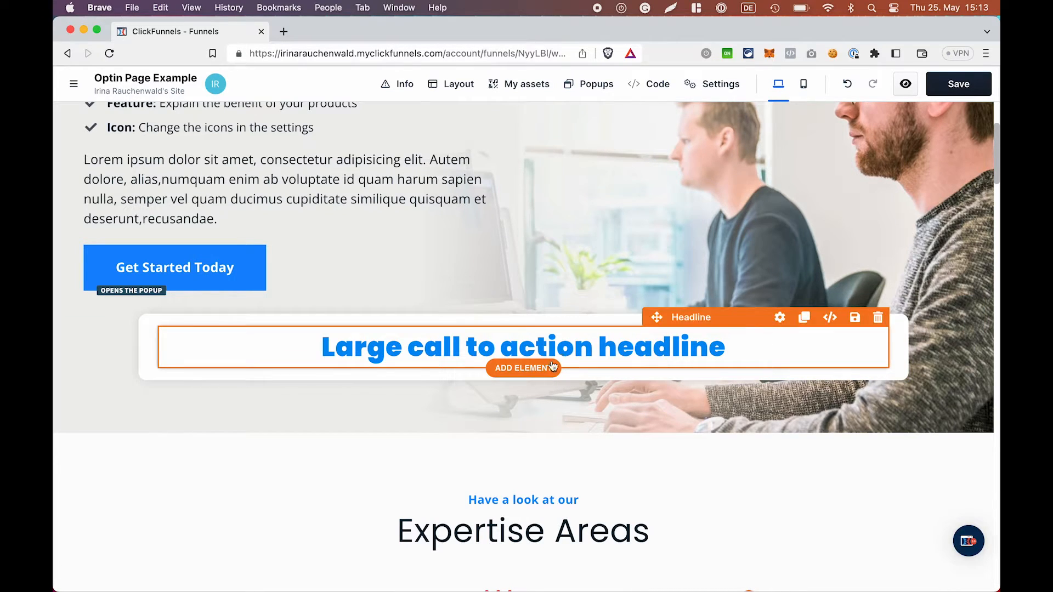
- Add a Sub Headline and a Paragraph element below the headline in the white row
left_click(539, 371)
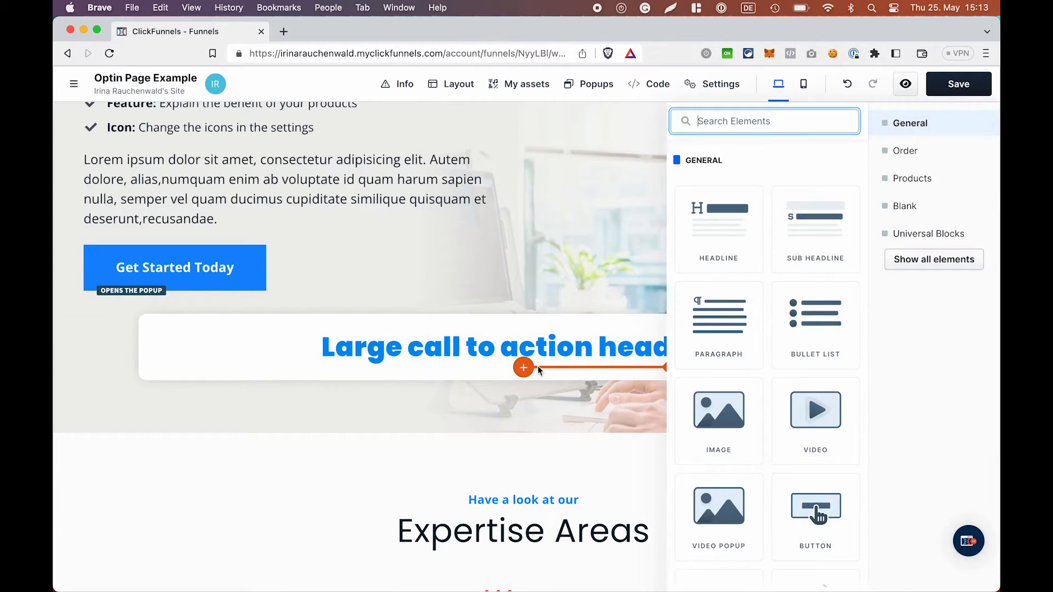
left_click(809, 226)
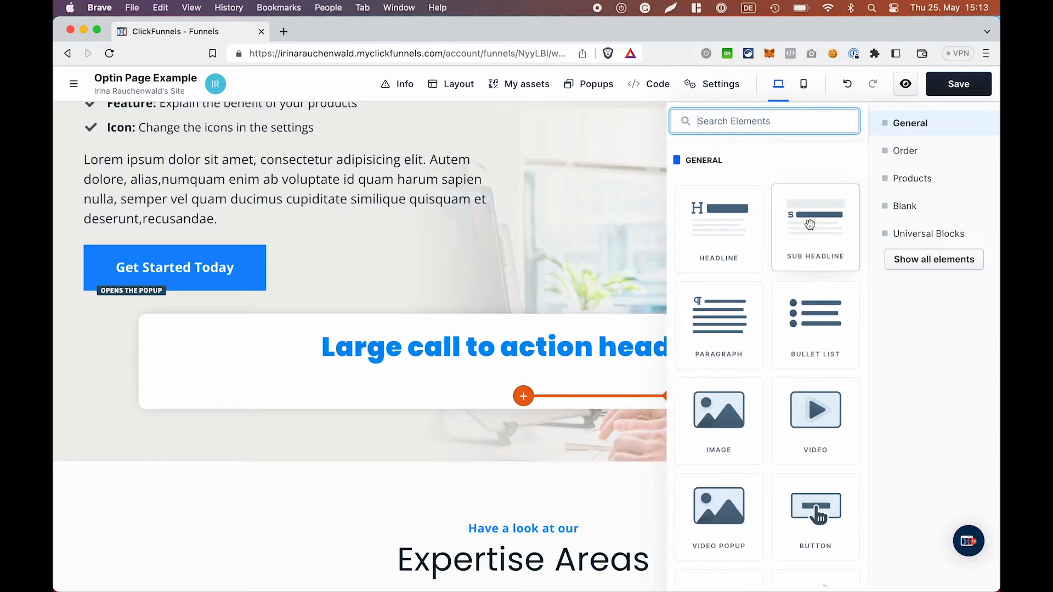
left_click(734, 330)
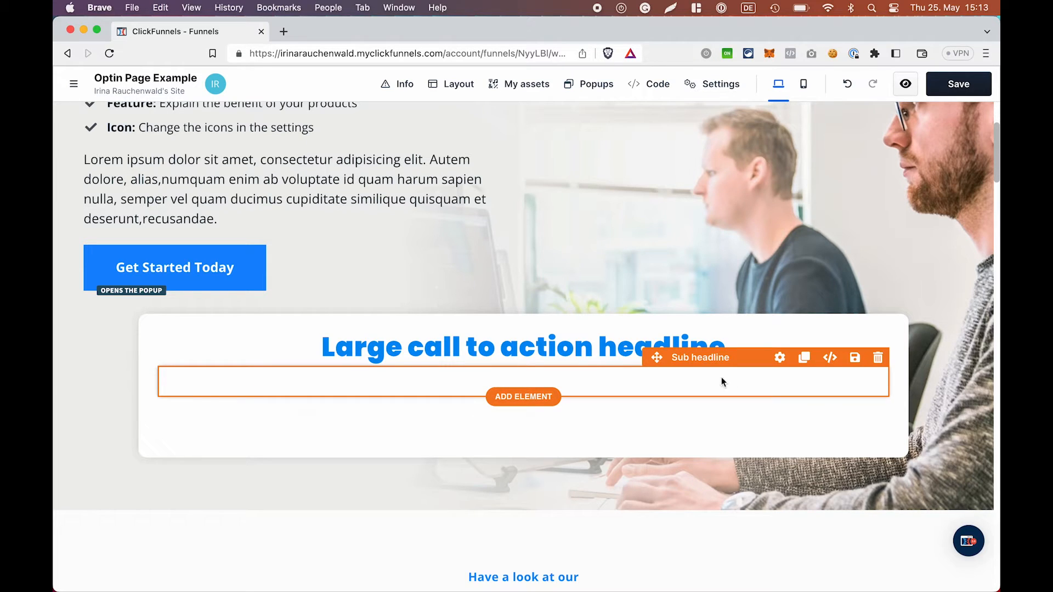
- Set the sub headline's text color to the recently used dark navy 071f2f and leave its settings
left_click(781, 359)
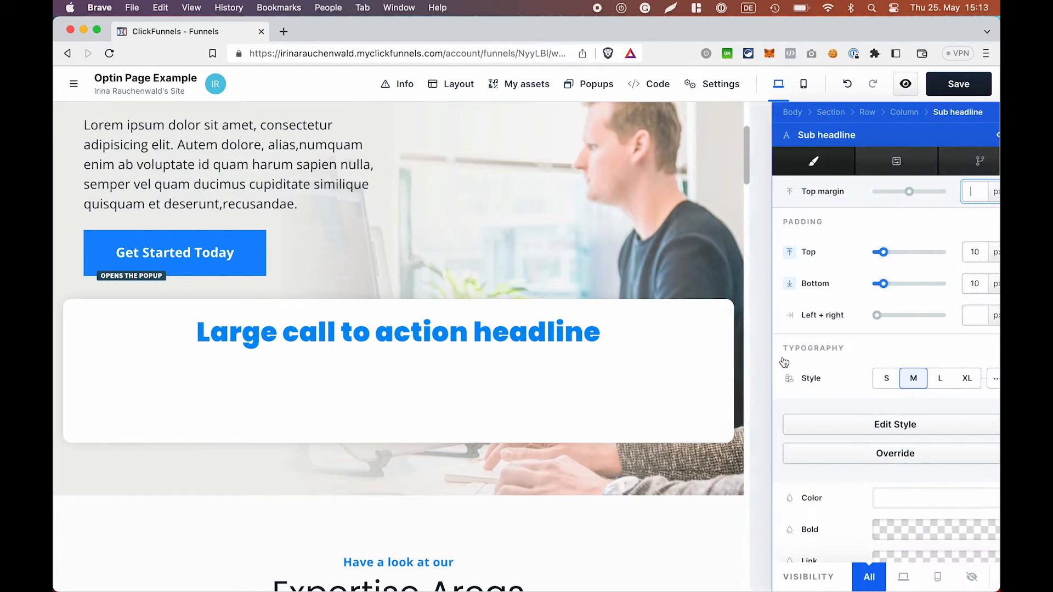
scroll(870, 403, "down", 3)
left_click(876, 387)
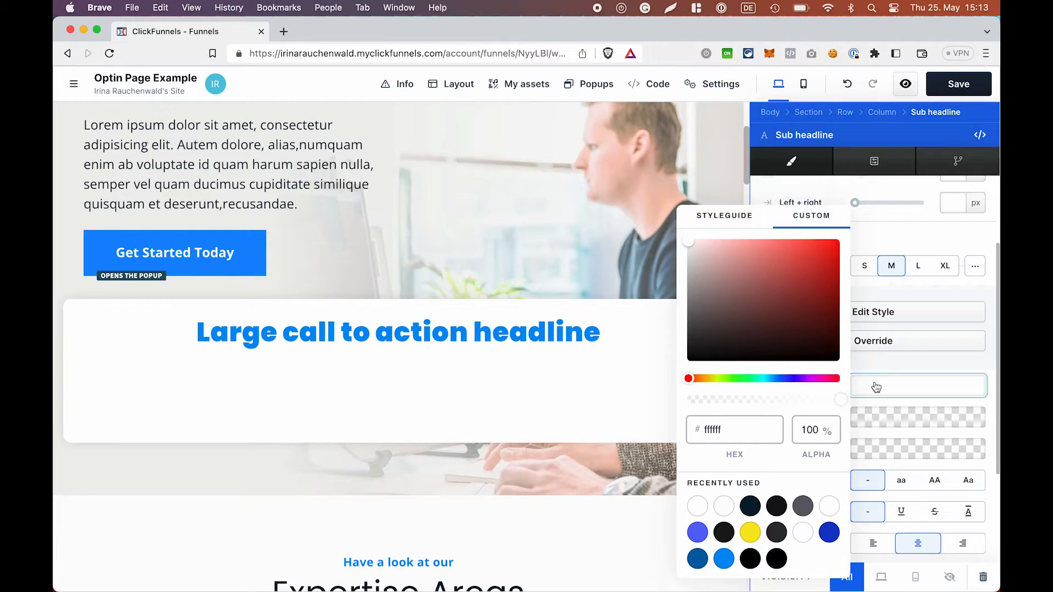
left_click(750, 505)
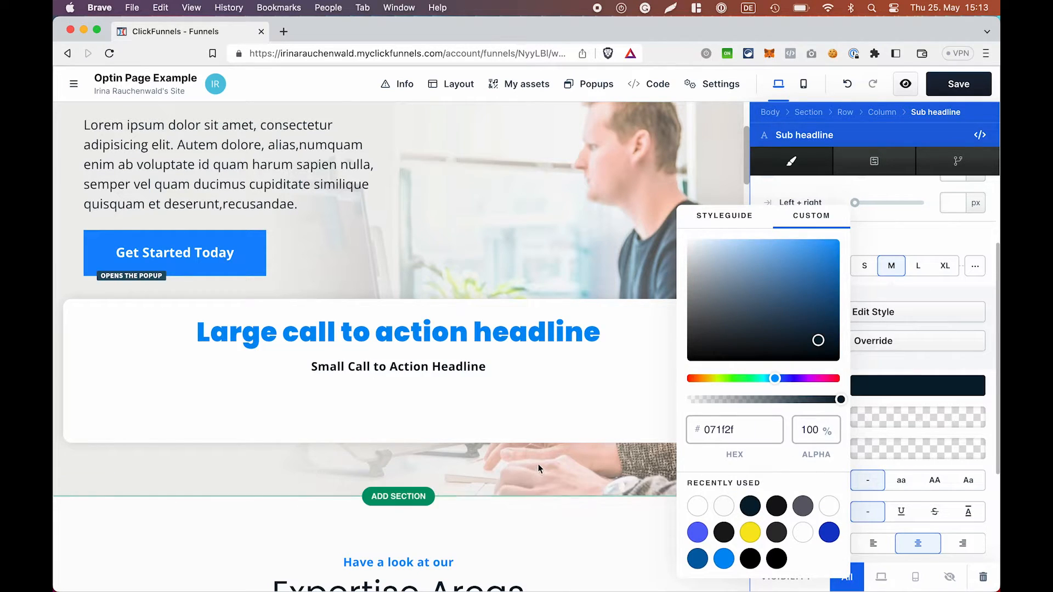
left_click(541, 404)
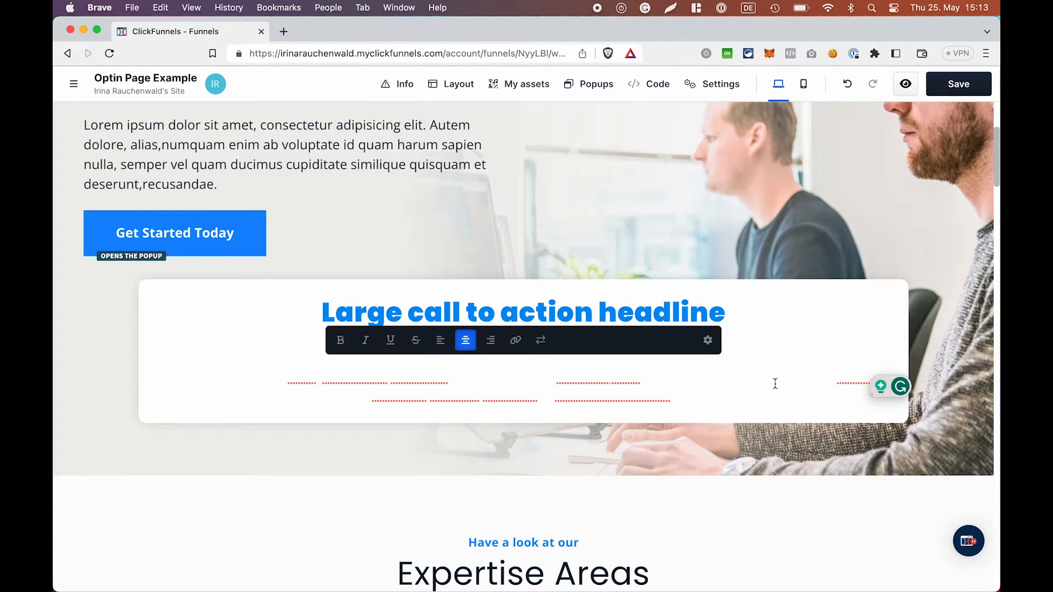
left_click(810, 319)
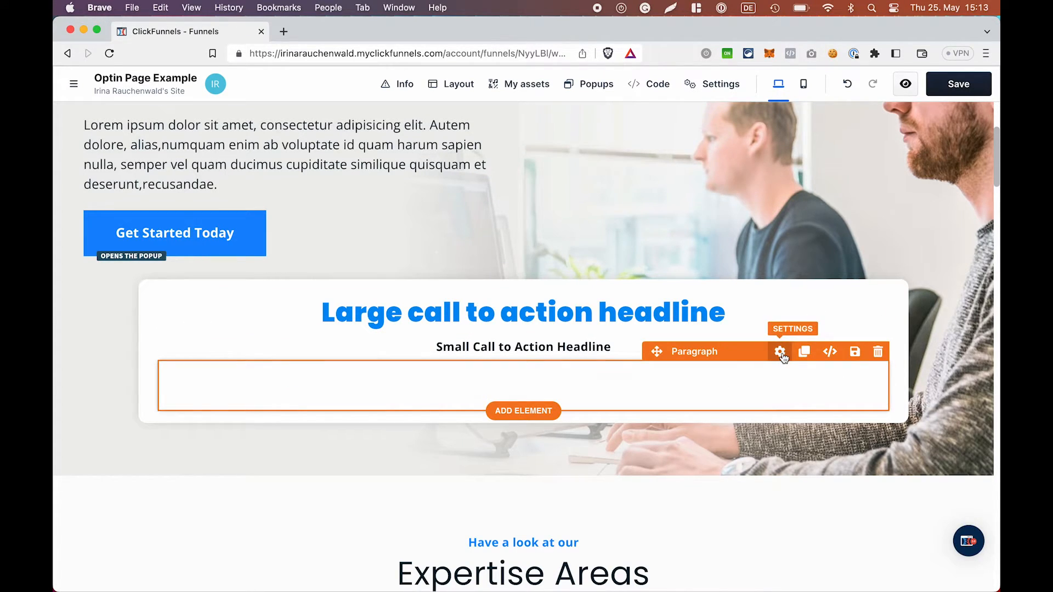
- Set the paragraph's text color to the recently used near-black 151517 and leave its settings
left_click(780, 353)
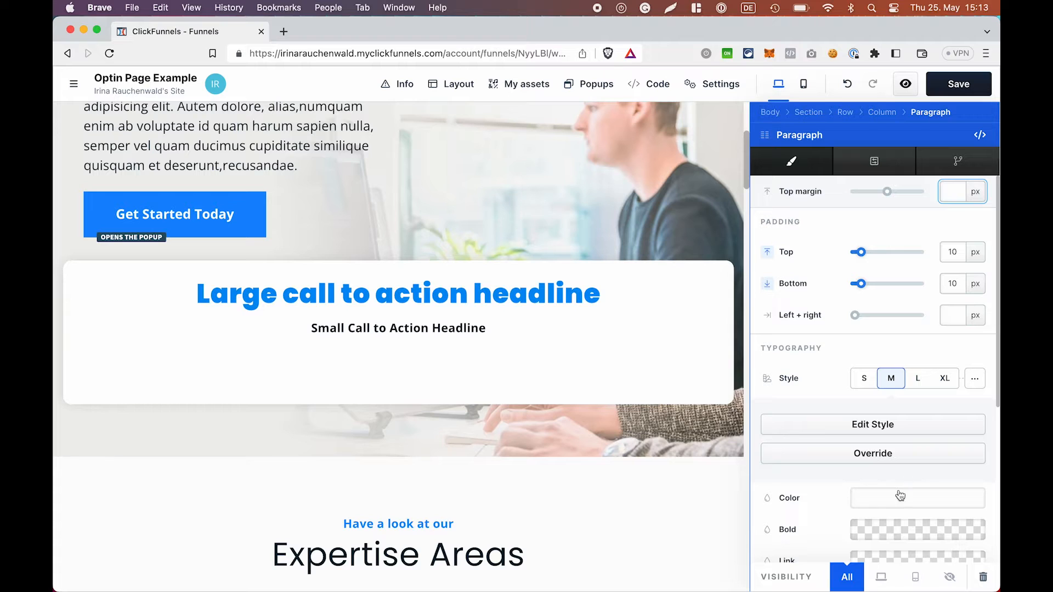
left_click(902, 498)
left_click(777, 506)
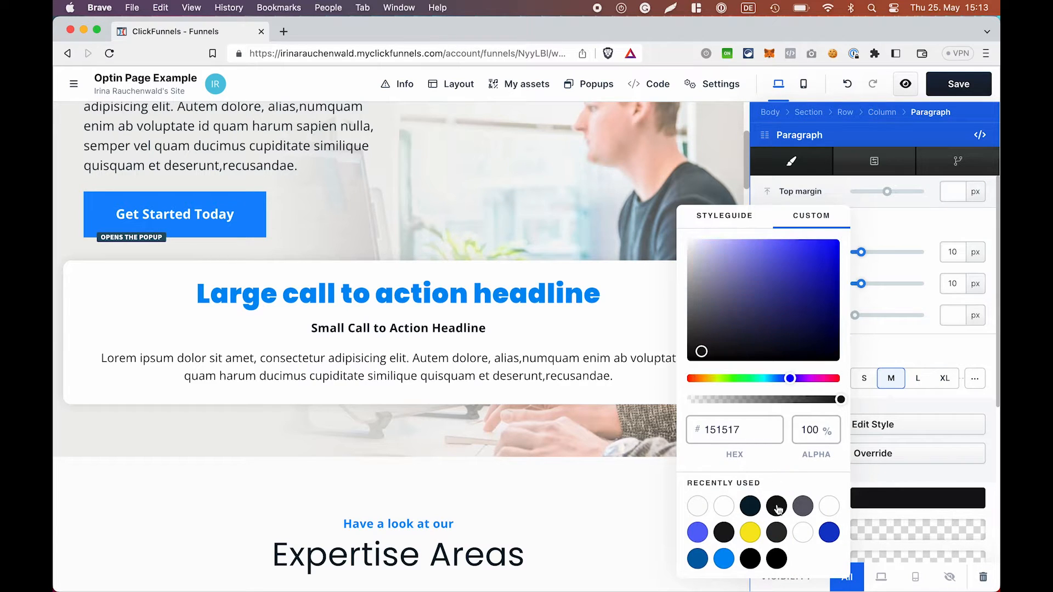
left_click(519, 375)
left_click(799, 296)
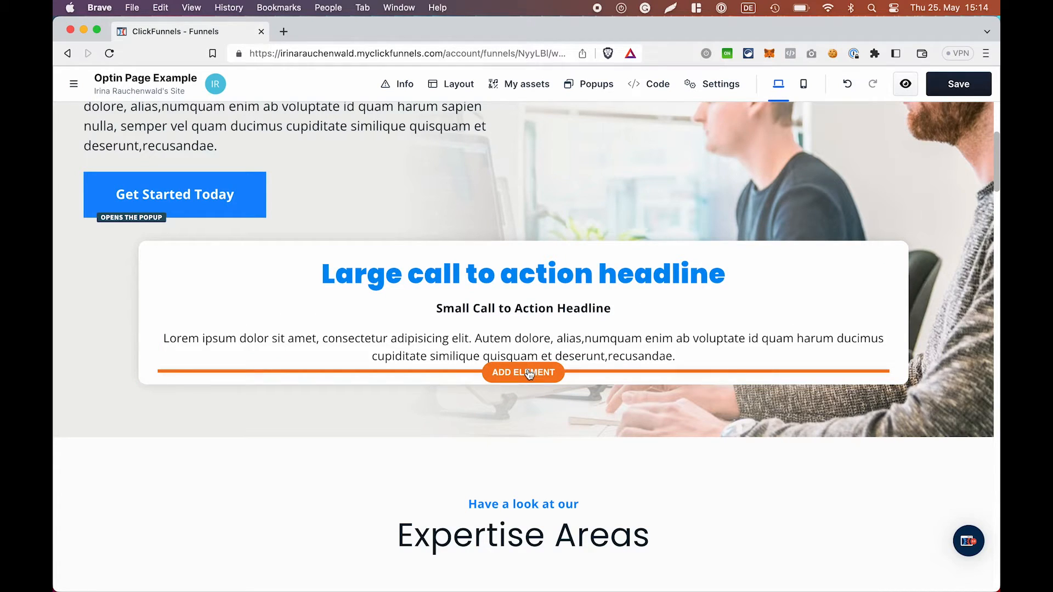
- Add an Image element below the paragraph in the white row
left_click(529, 372)
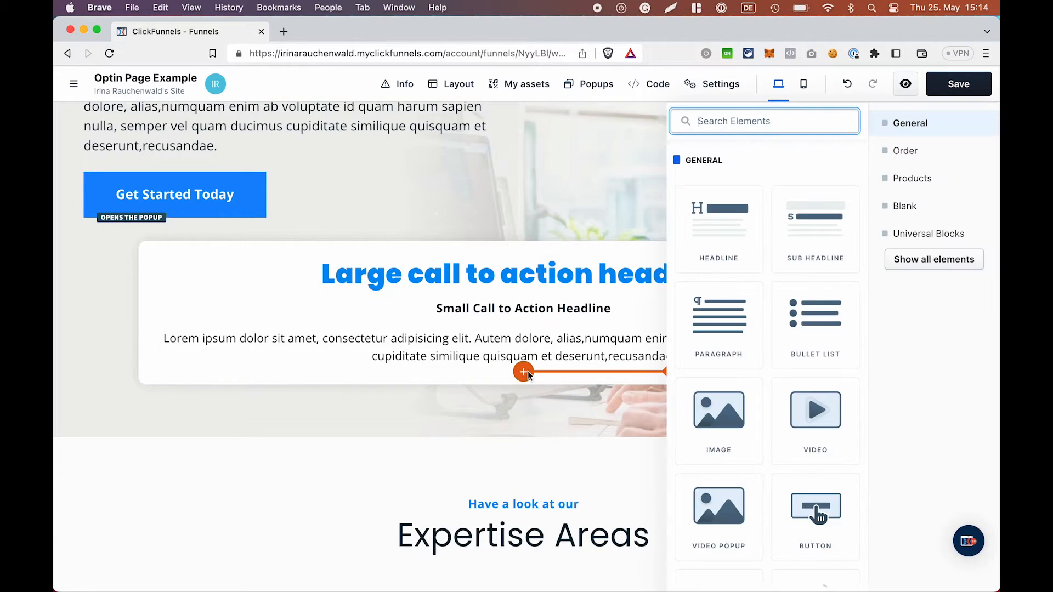
left_click(719, 413)
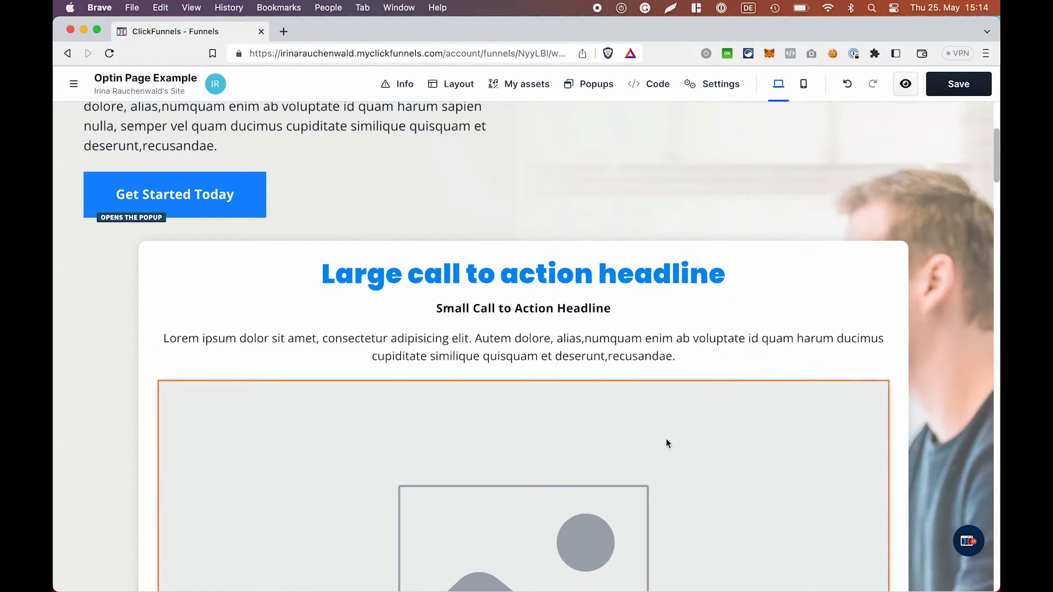
scroll(697, 373, "down", 4)
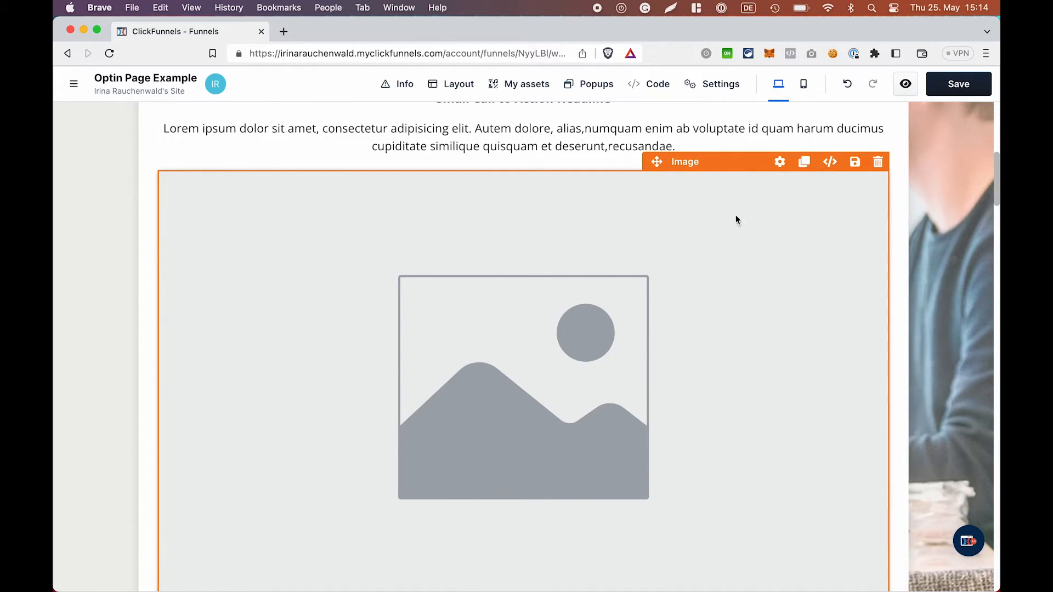
- From the image's settings, search Unsplash for "laptop" and save the half-open laptop photo with rainbow lighting to the image gallery
left_click(780, 162)
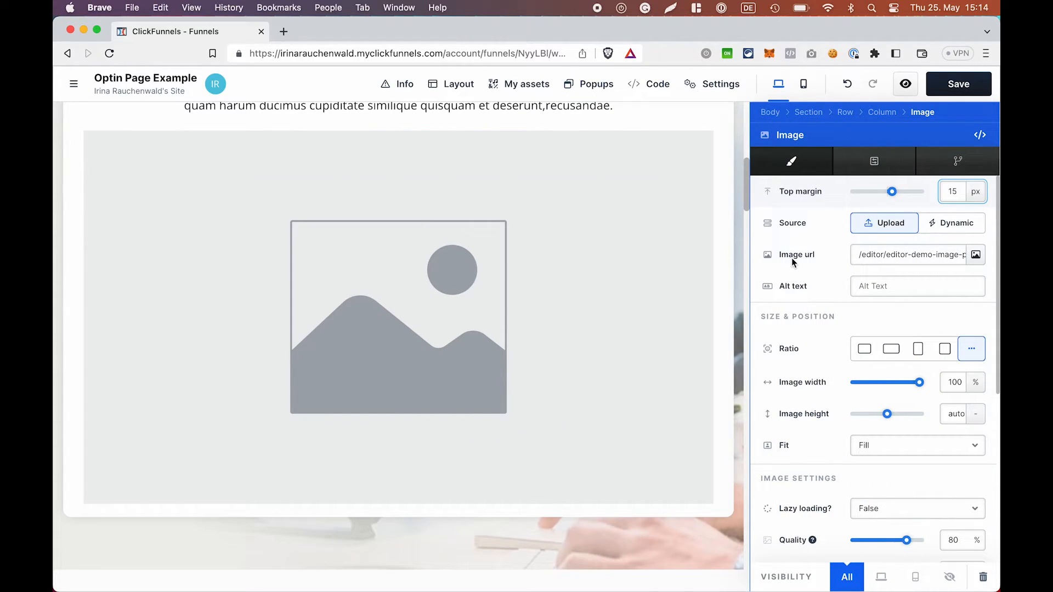
left_click(976, 255)
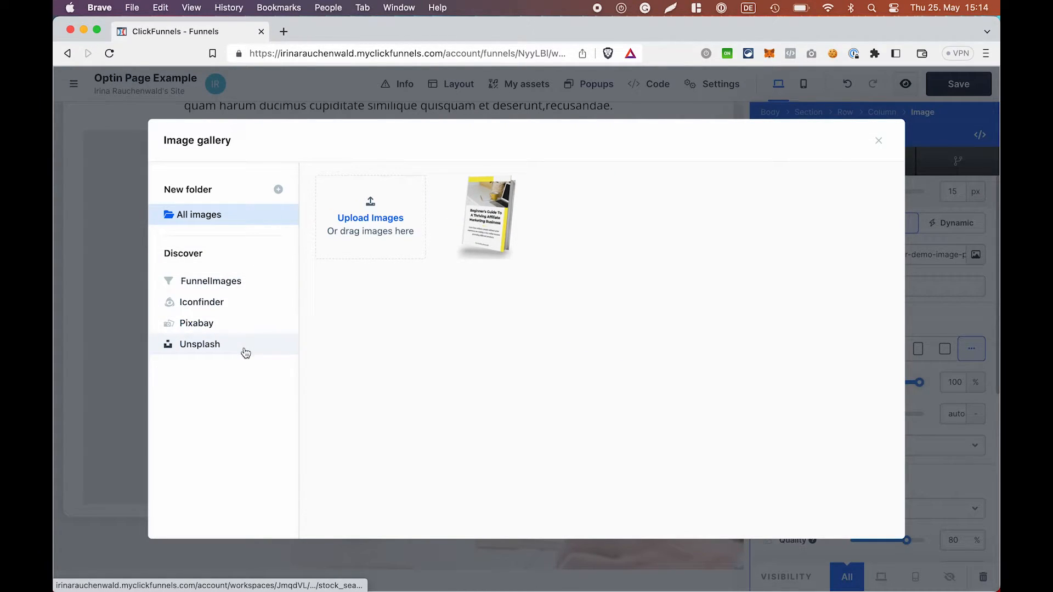
left_click(221, 346)
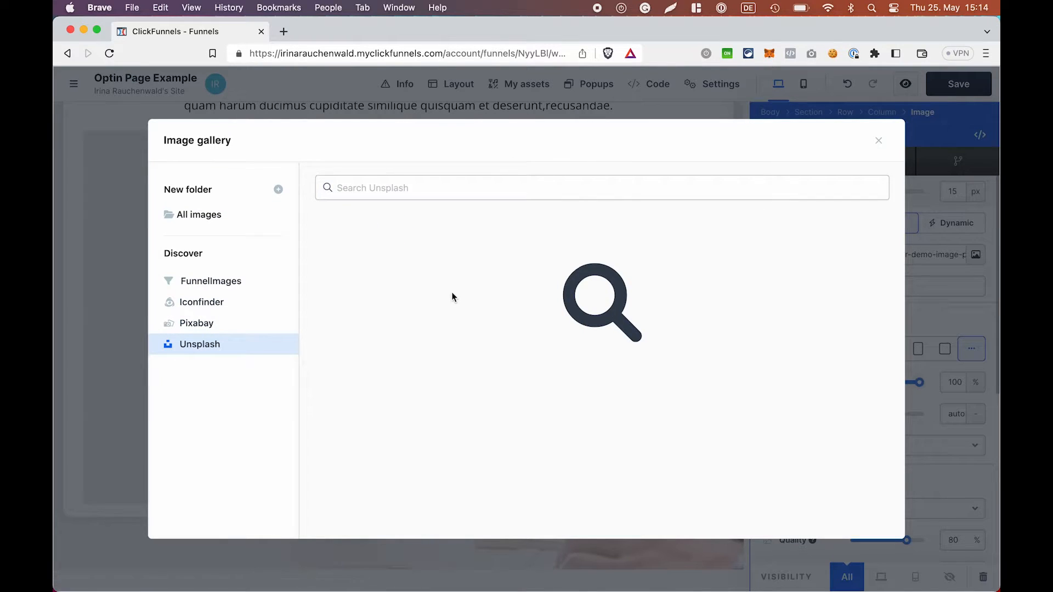
left_click(459, 187)
type("lapt")
left_click(406, 221)
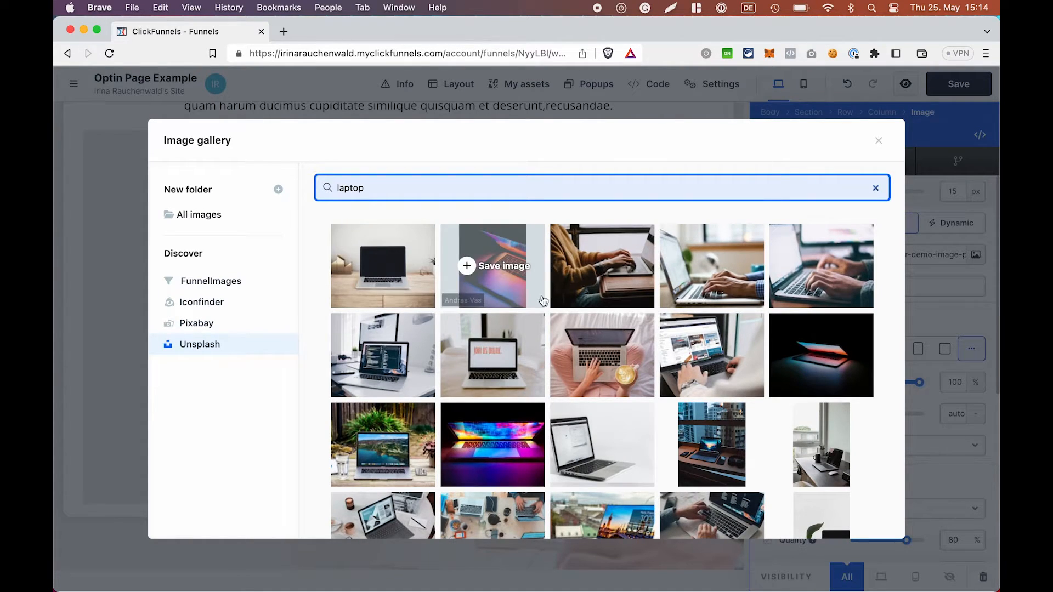
mouse_move(499, 476)
left_click(494, 451)
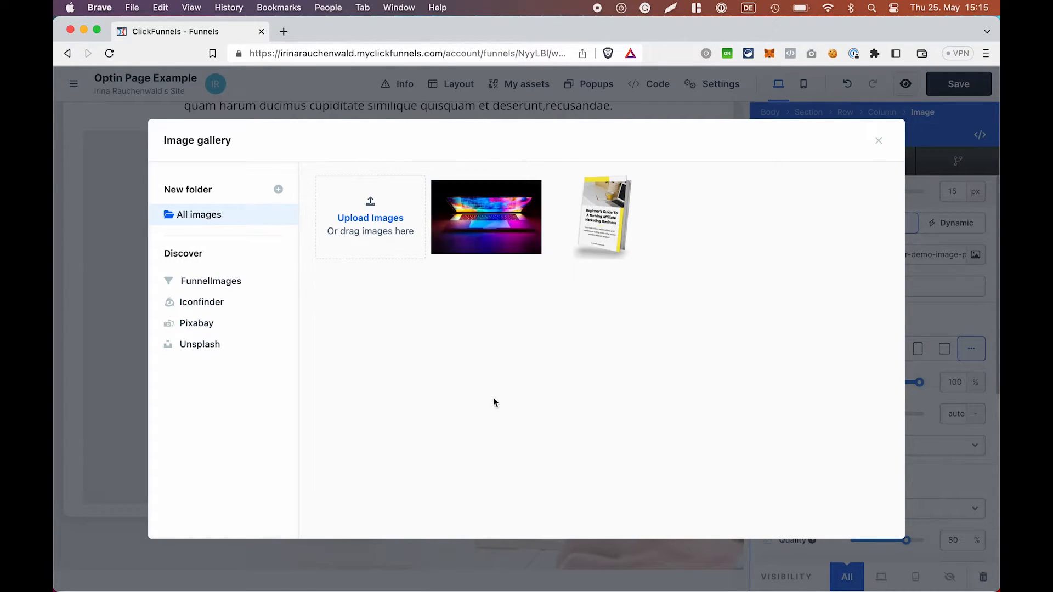
- Place the rainbow-lit laptop photo from the gallery in the white row's image element and save the page
left_click(489, 220)
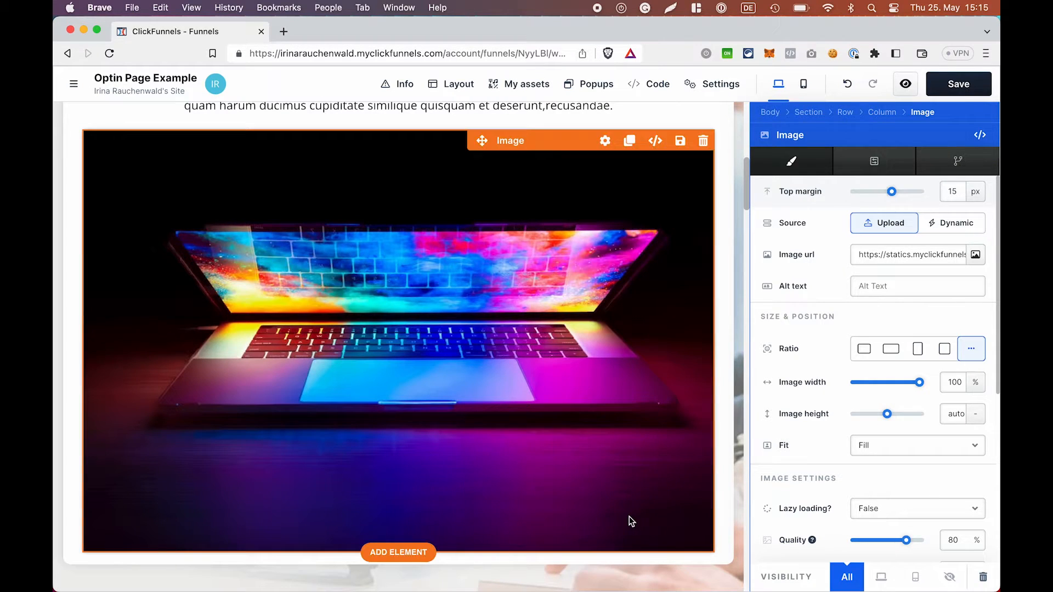
left_click(653, 569)
scroll(897, 222, "up", 5)
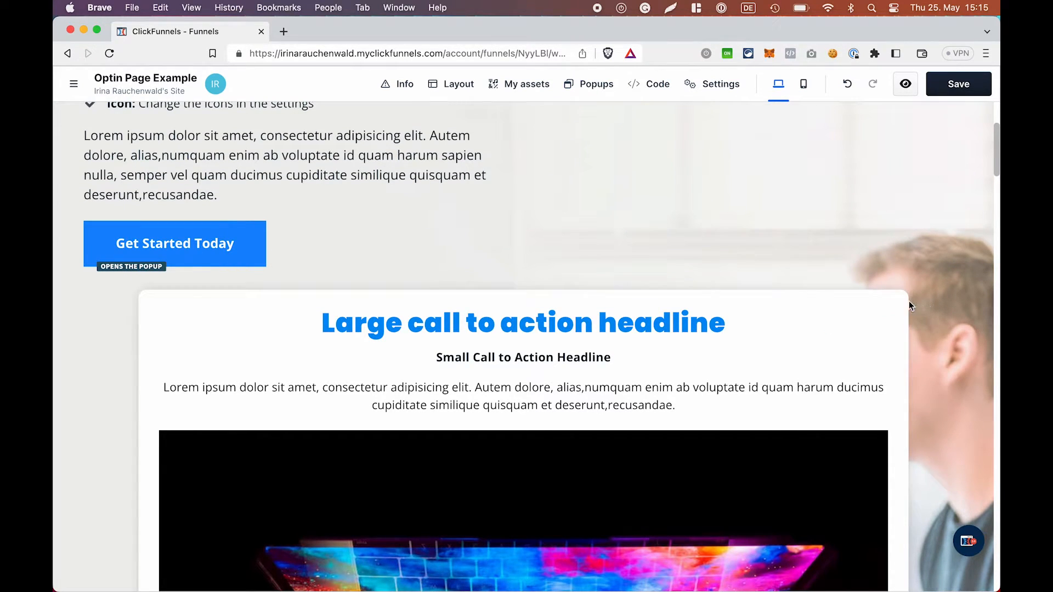
scroll(902, 364, "down", 10)
scroll(903, 364, "up", 8)
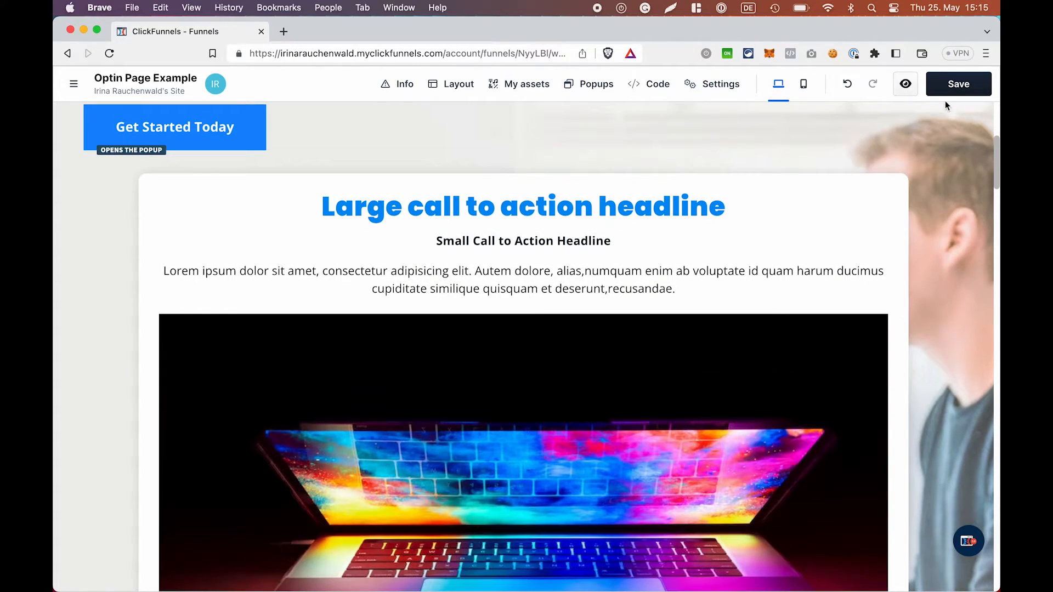
left_click(959, 87)
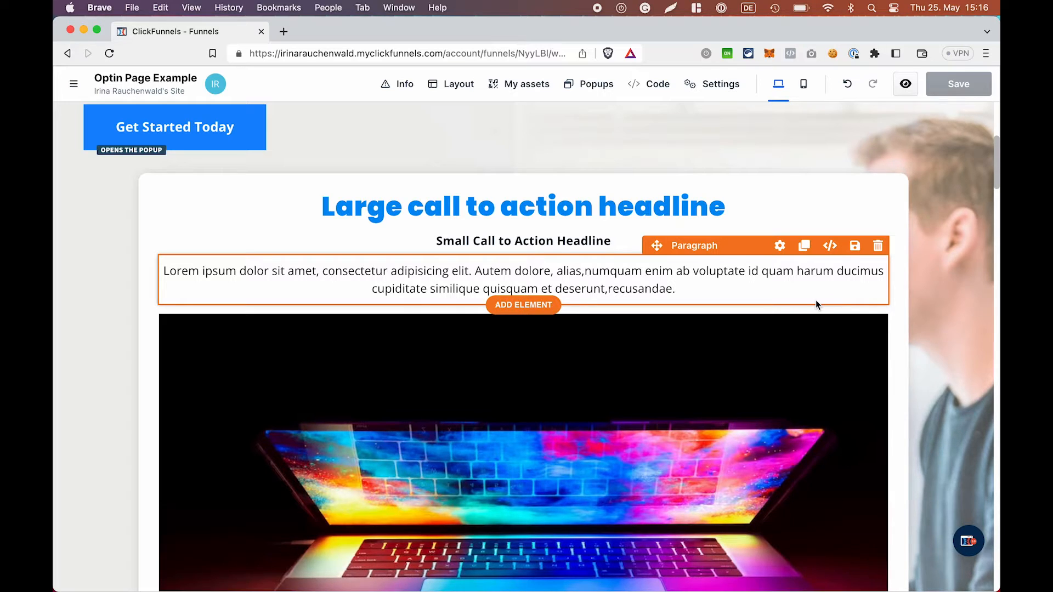
- Add the saved universal block "temp footer 1" as a section between the hero and Expertise Areas sections, and save the page
scroll(815, 300, "down", 10)
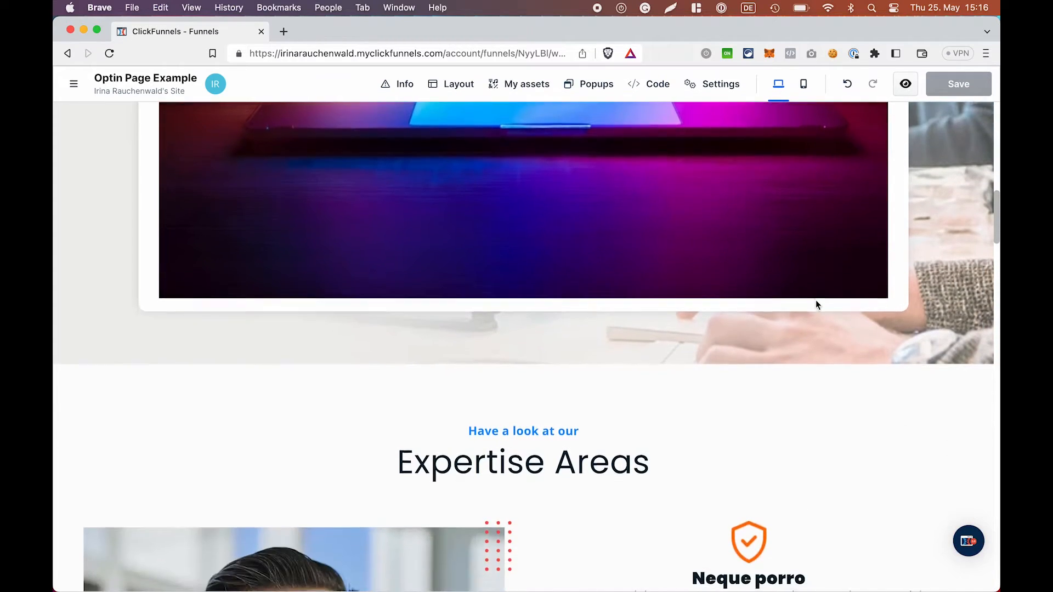
mouse_move(580, 345)
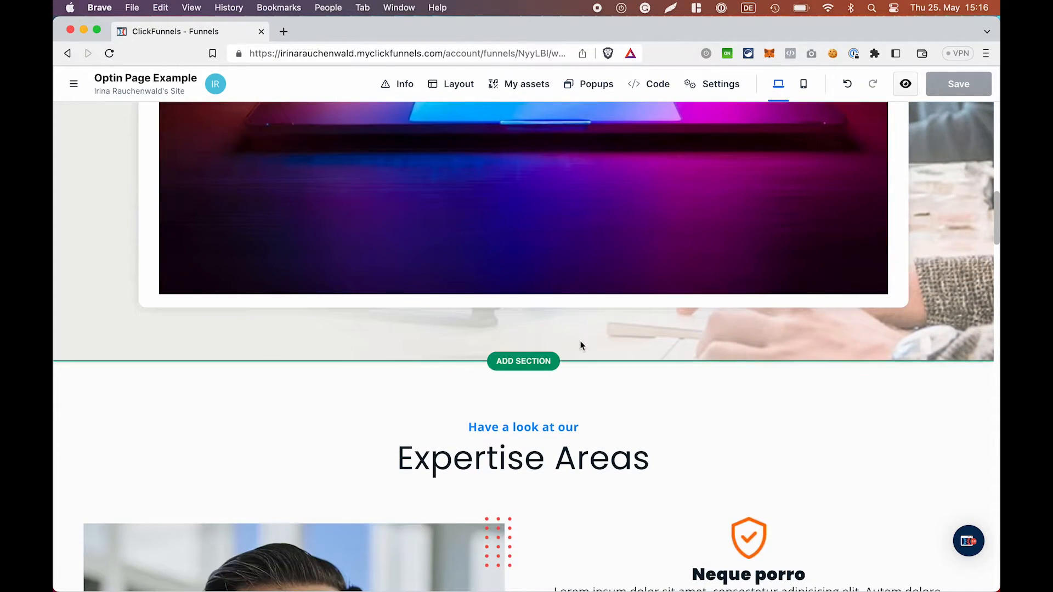
left_click(523, 363)
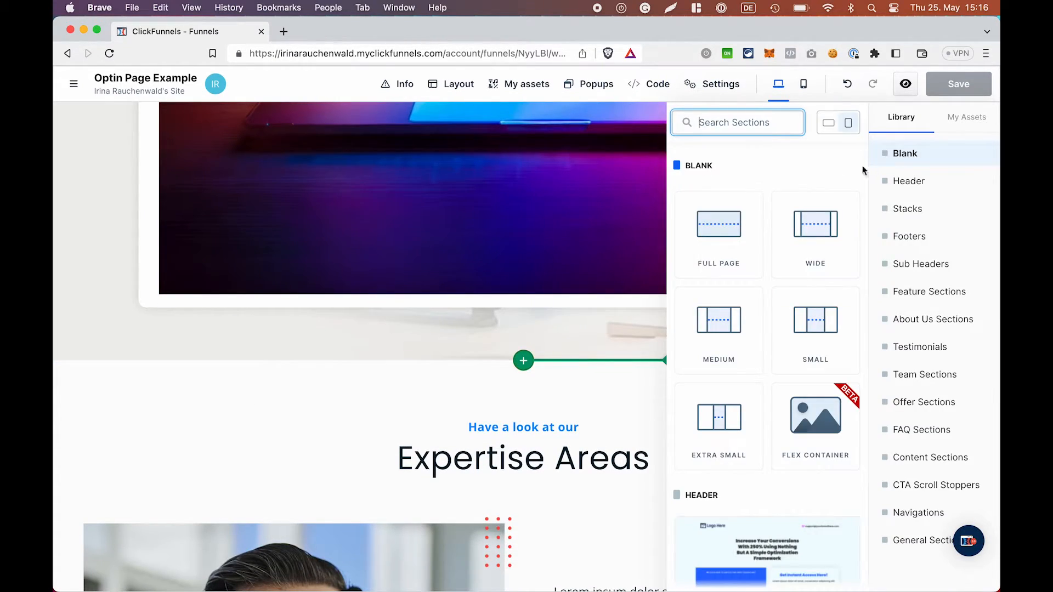
left_click(968, 116)
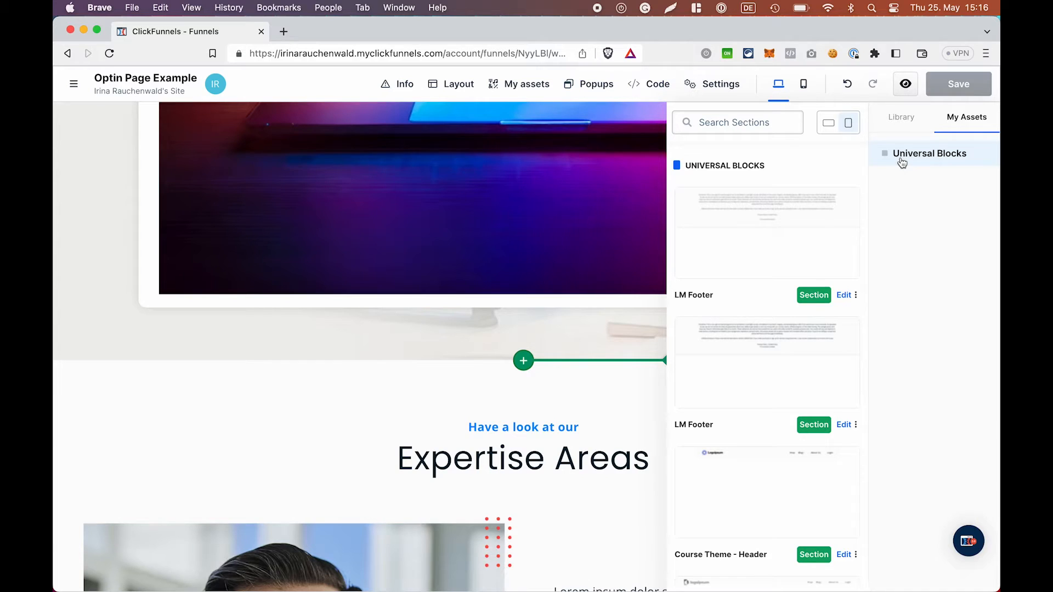
scroll(722, 399, "down", 10)
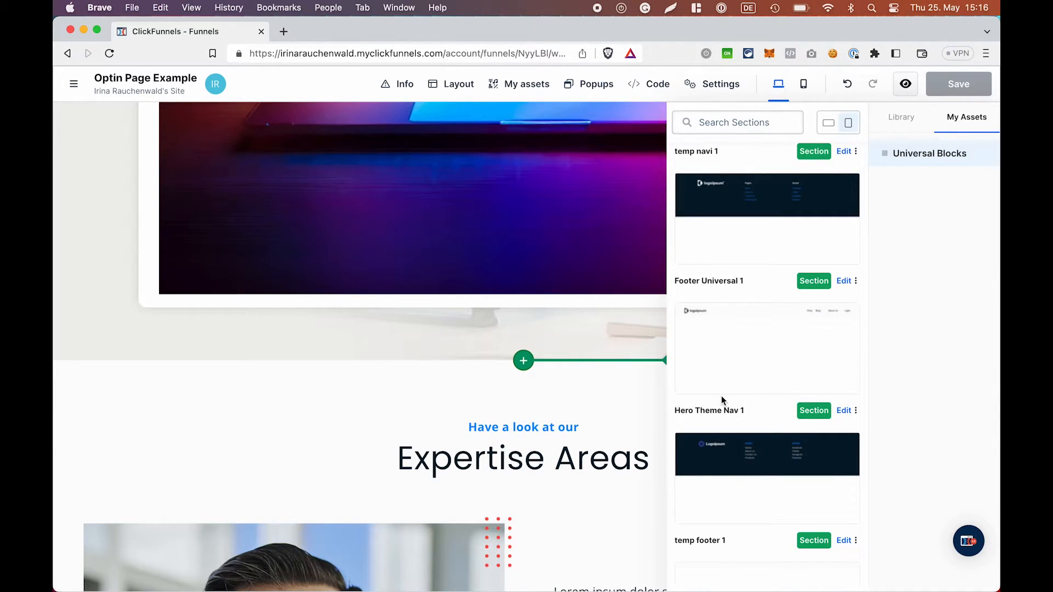
left_click(790, 459)
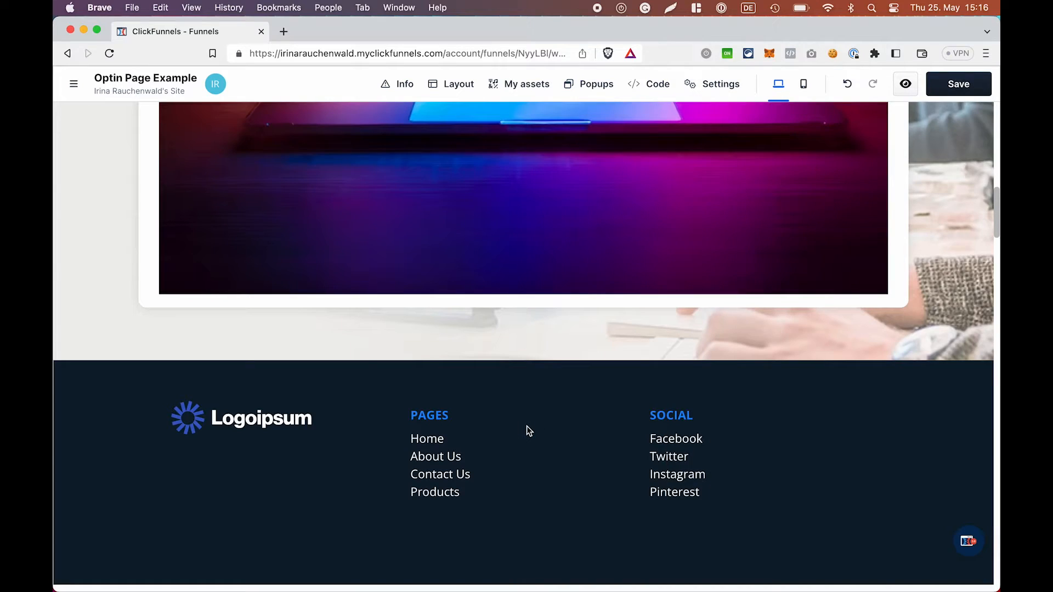
mouse_move(560, 384)
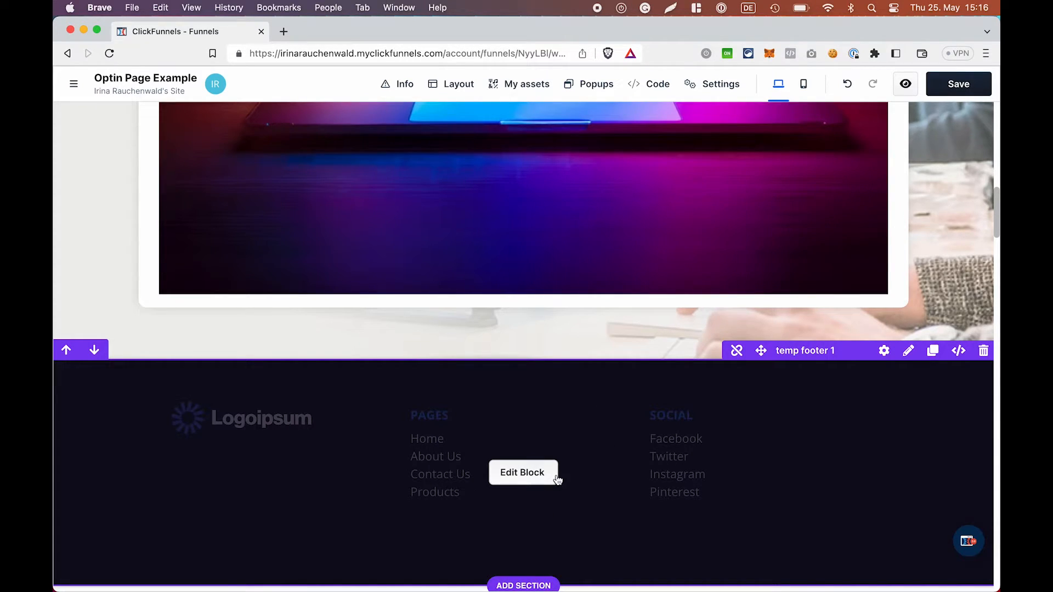
left_click(522, 474)
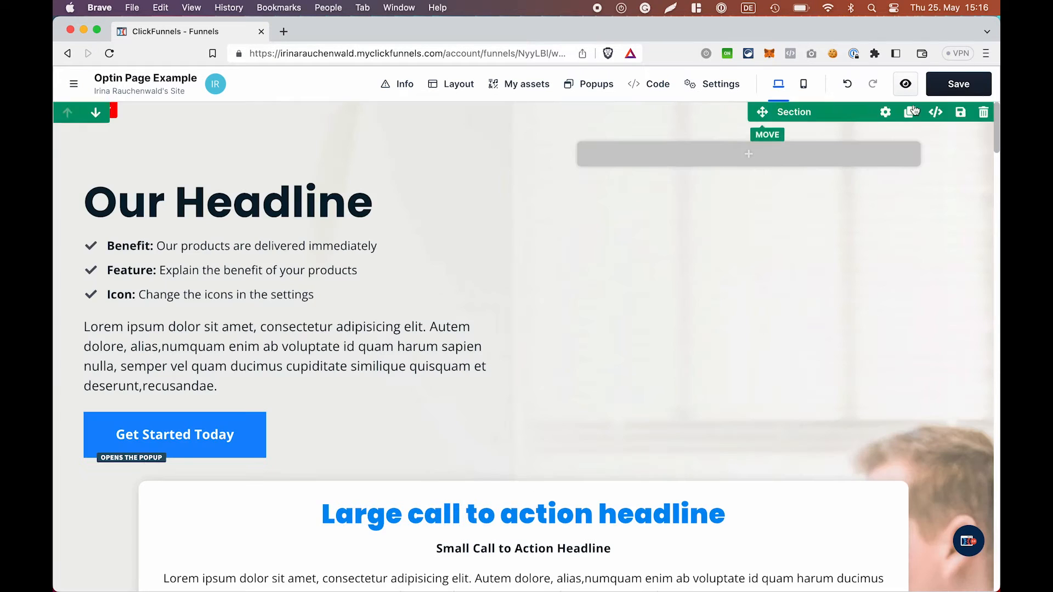
left_click(965, 97)
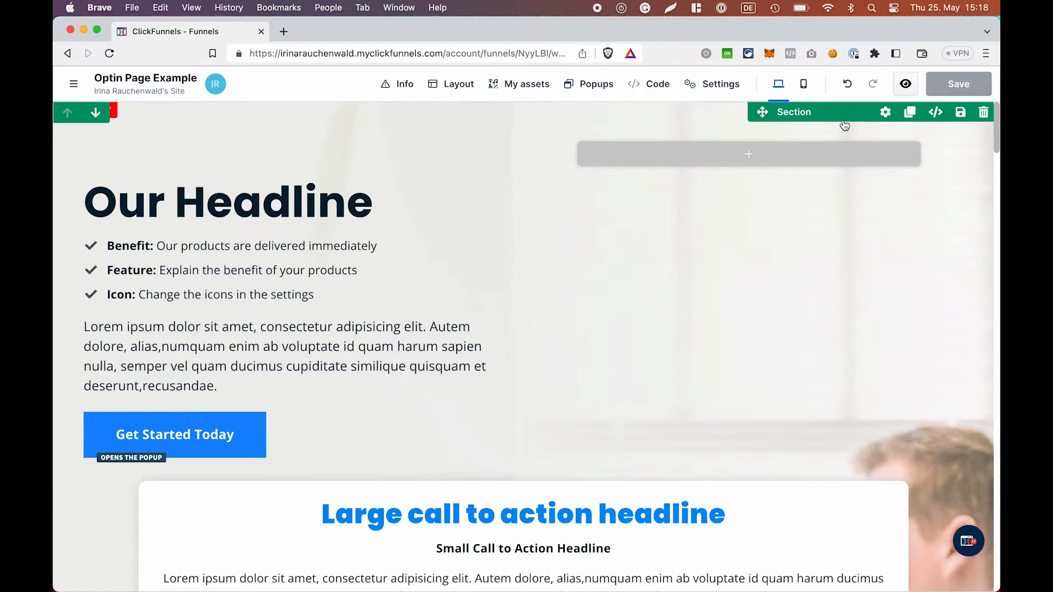
- Try mobile-only, hidden and all-device visibility on the hero section, and return it to desktop only
left_click(886, 112)
scroll(852, 488, "down", 3)
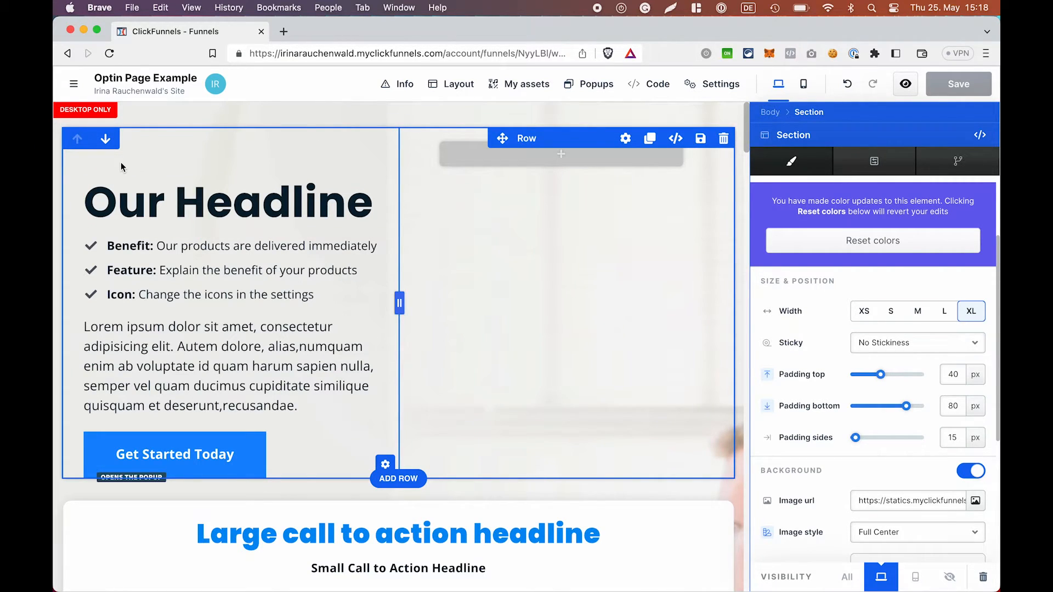
left_click(925, 579)
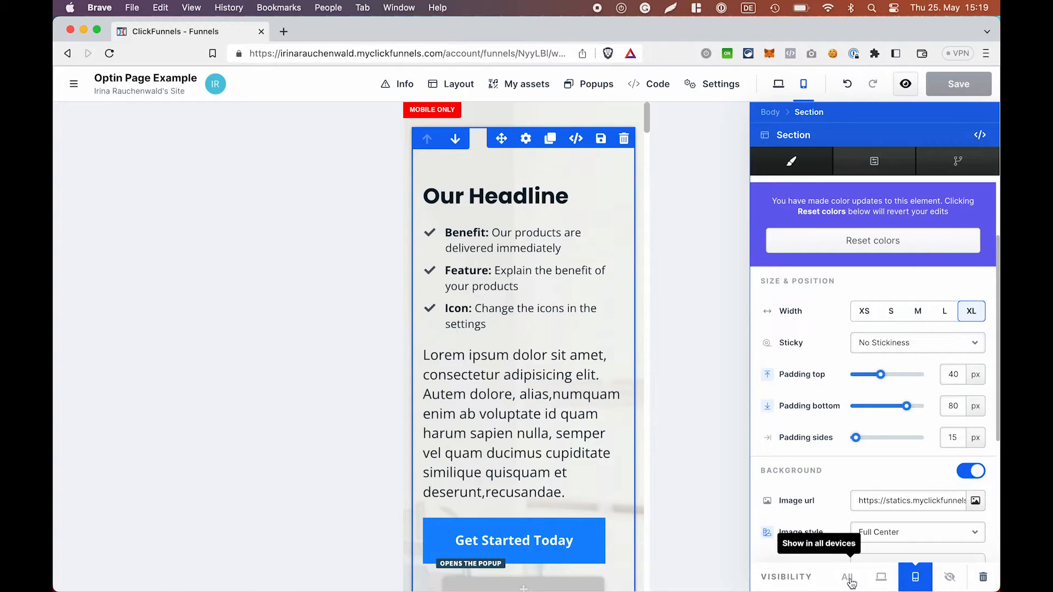
left_click(883, 581)
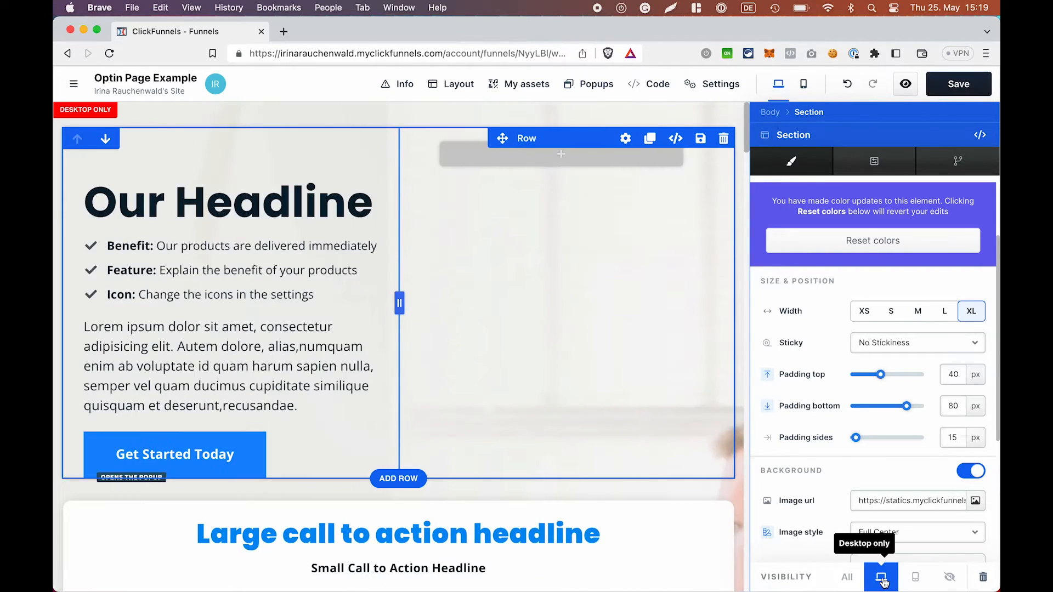
left_click(916, 582)
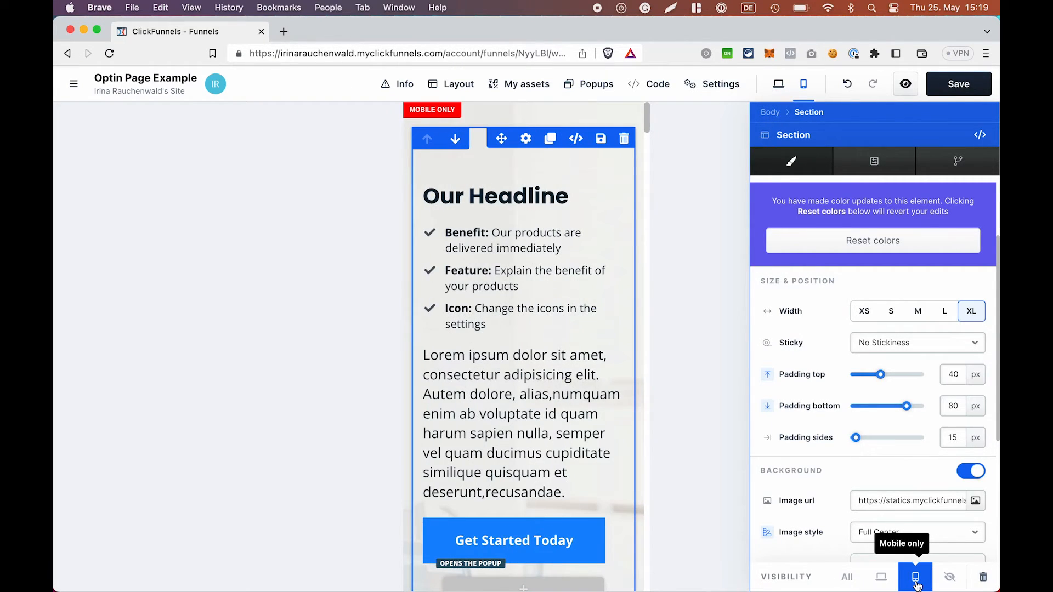
left_click(951, 580)
left_click(847, 579)
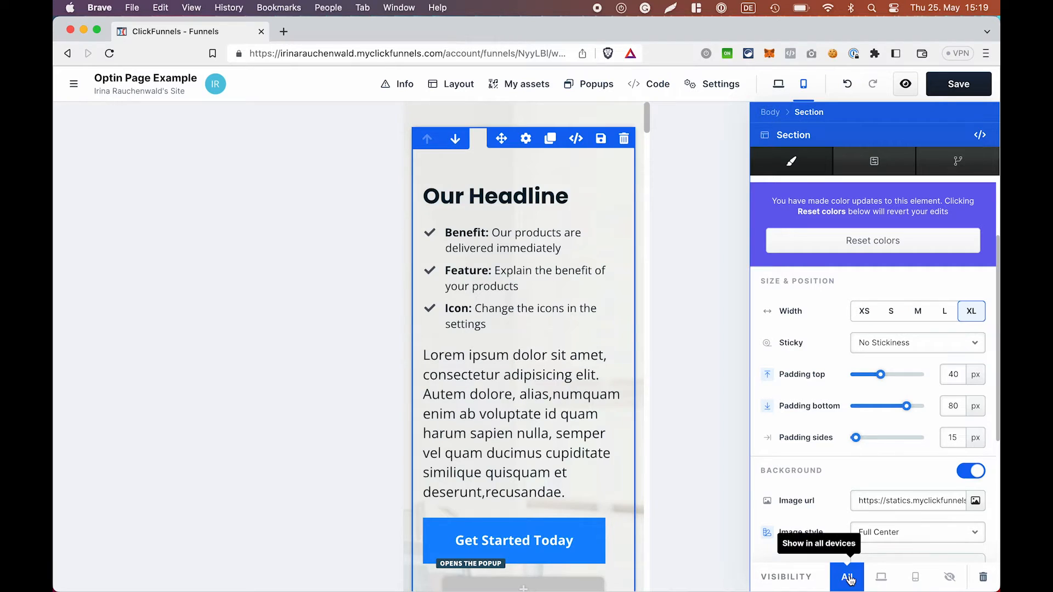
left_click(881, 577)
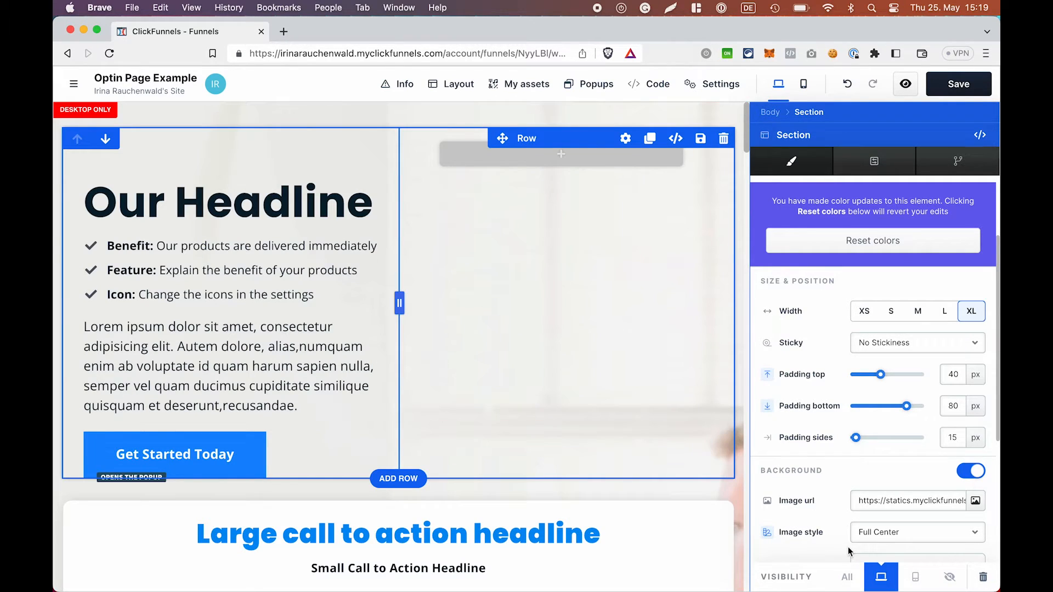
left_click(759, 447)
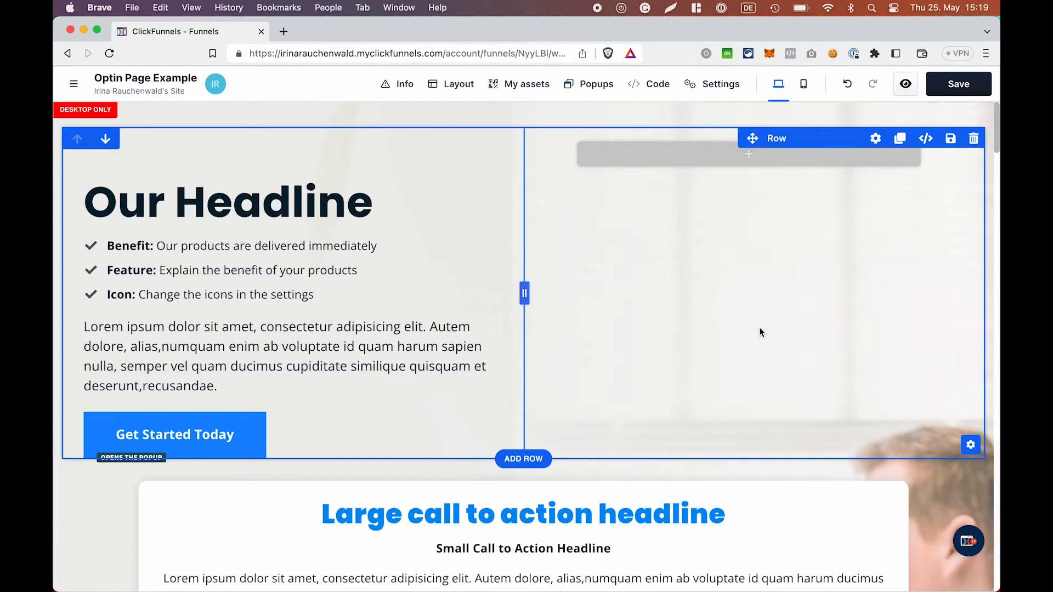
- Examine the page in the mobile view, comparing the footer block and the blue mobile-only section with the desktop layout
left_click(804, 88)
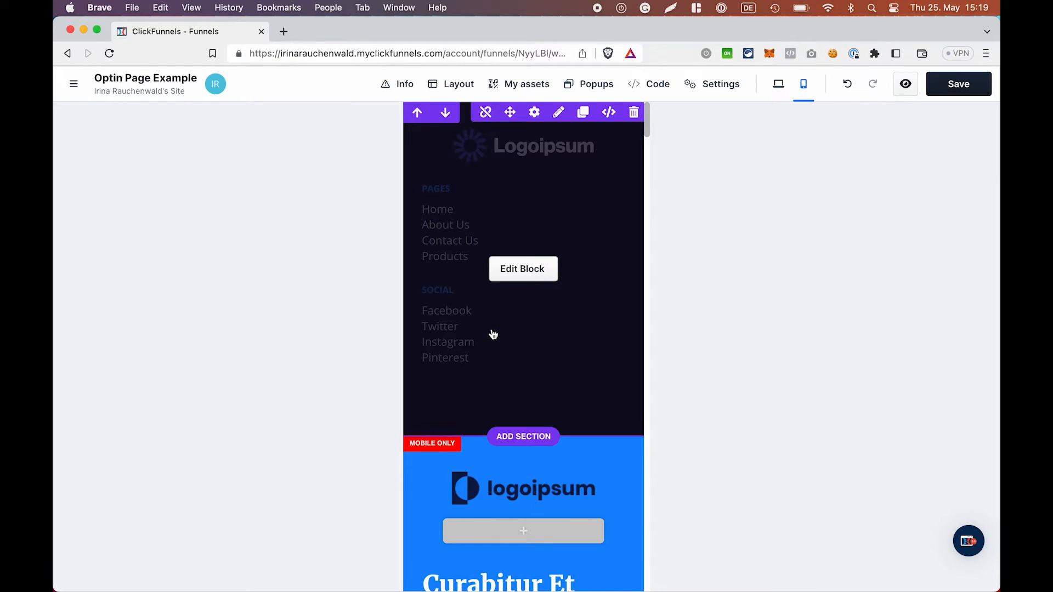
scroll(491, 333, "down", 7)
scroll(491, 329, "up", 3)
scroll(491, 332, "down", 3)
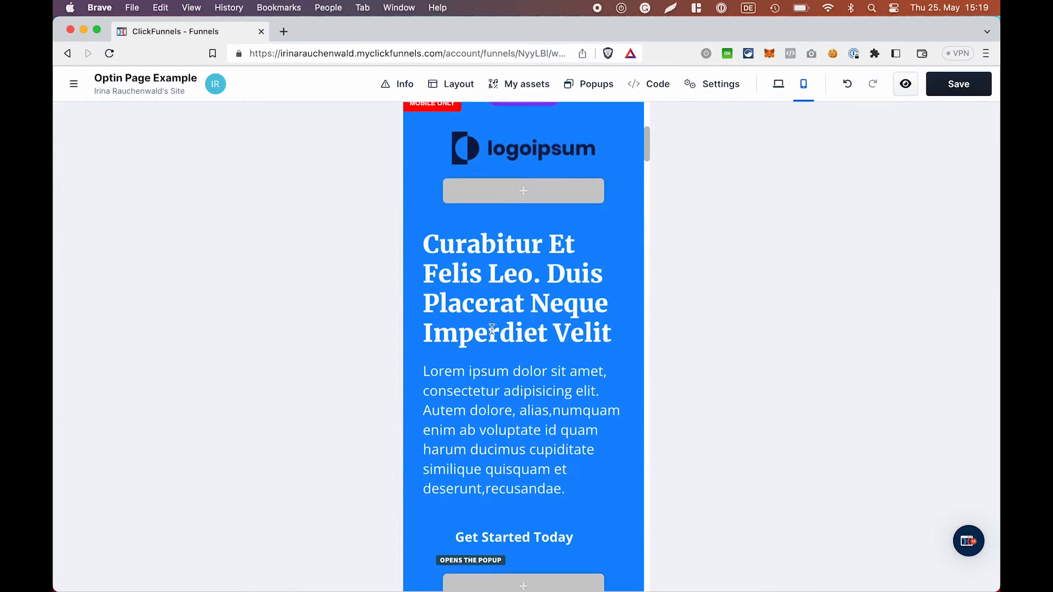
scroll(492, 335, "up", 1)
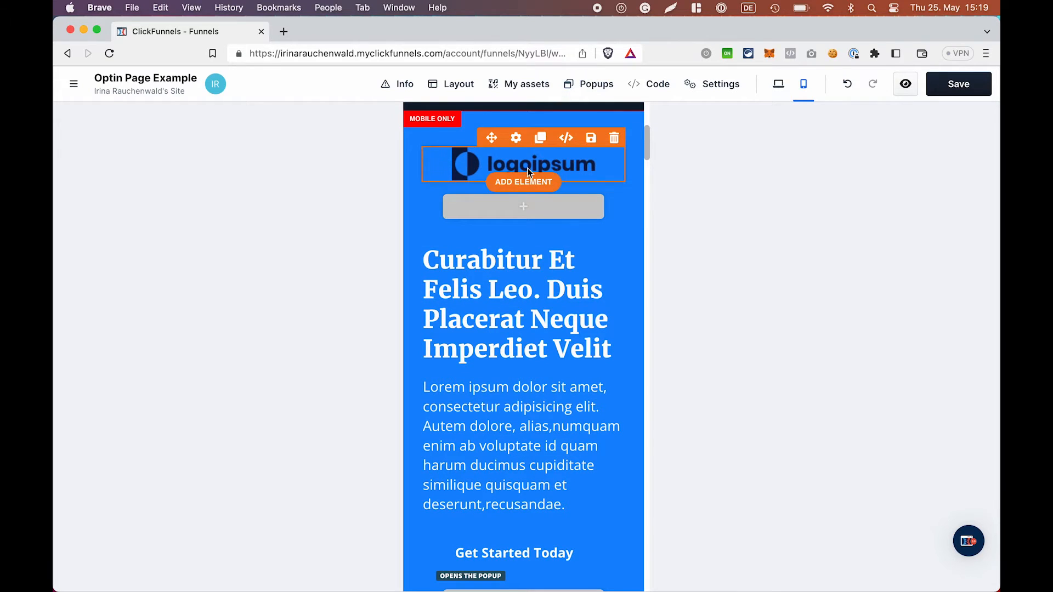
scroll(498, 172, "up", 6)
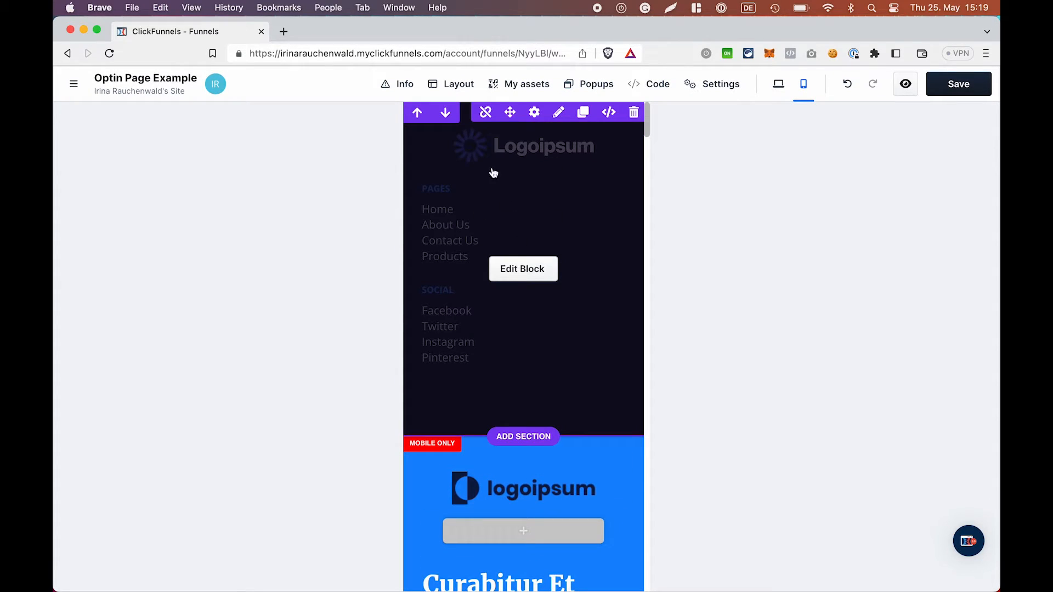
scroll(538, 272, "down", 5)
scroll(538, 270, "down", 2)
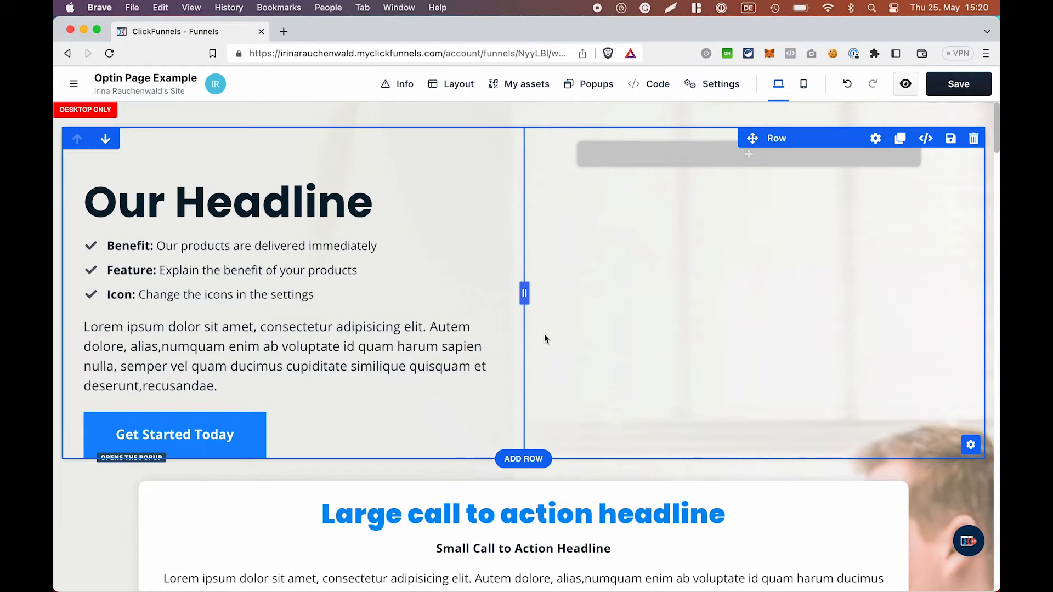
- In the mobile view, hide the blue mobile-only section with the "Curabitur Et Felis Leo" headline on all devices
left_click(803, 86)
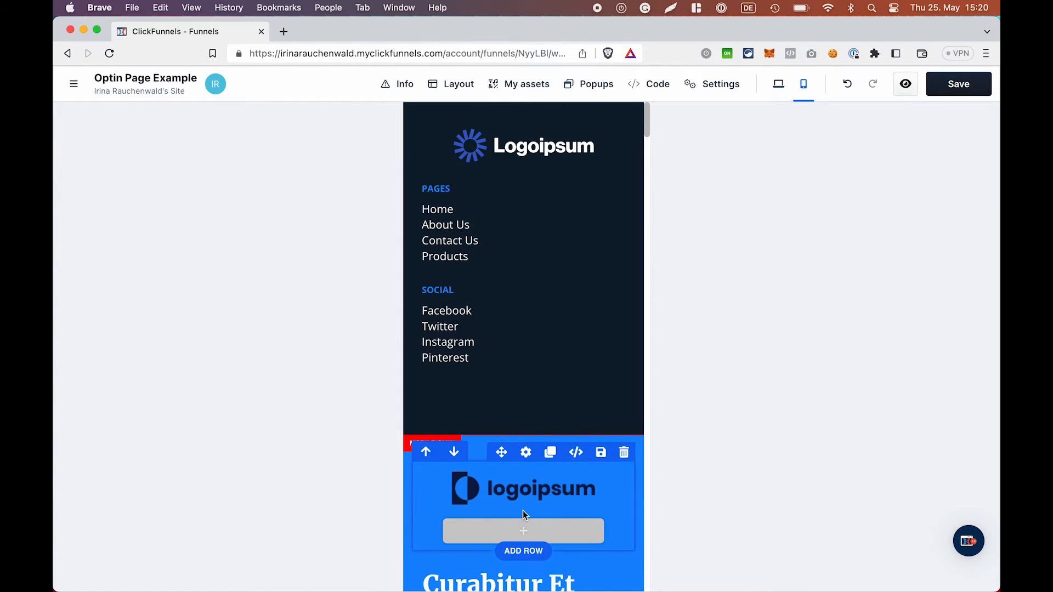
scroll(524, 511, "down", 3)
scroll(542, 329, "up", 4)
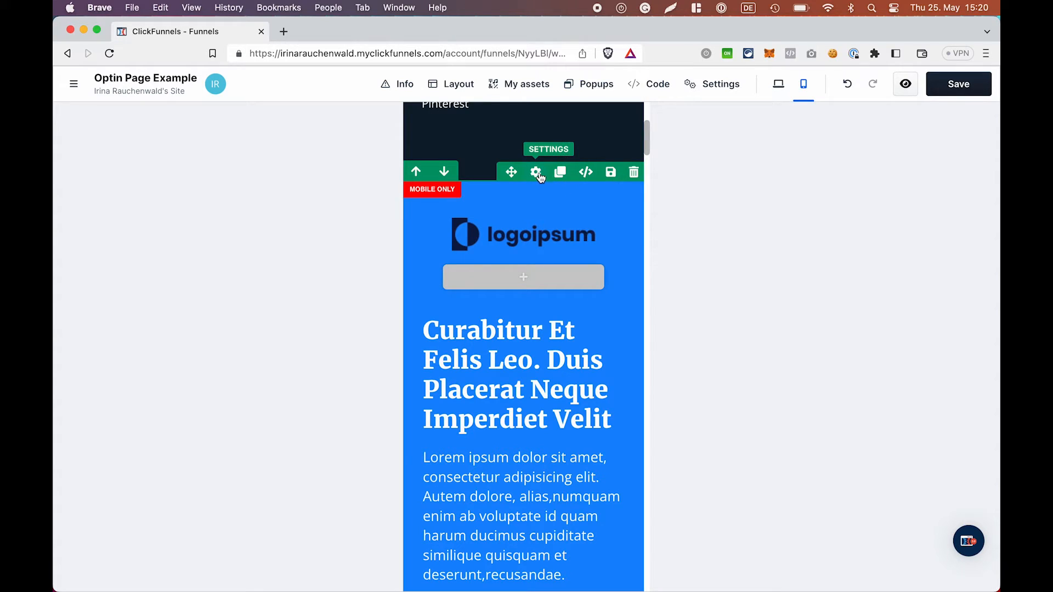
left_click(537, 173)
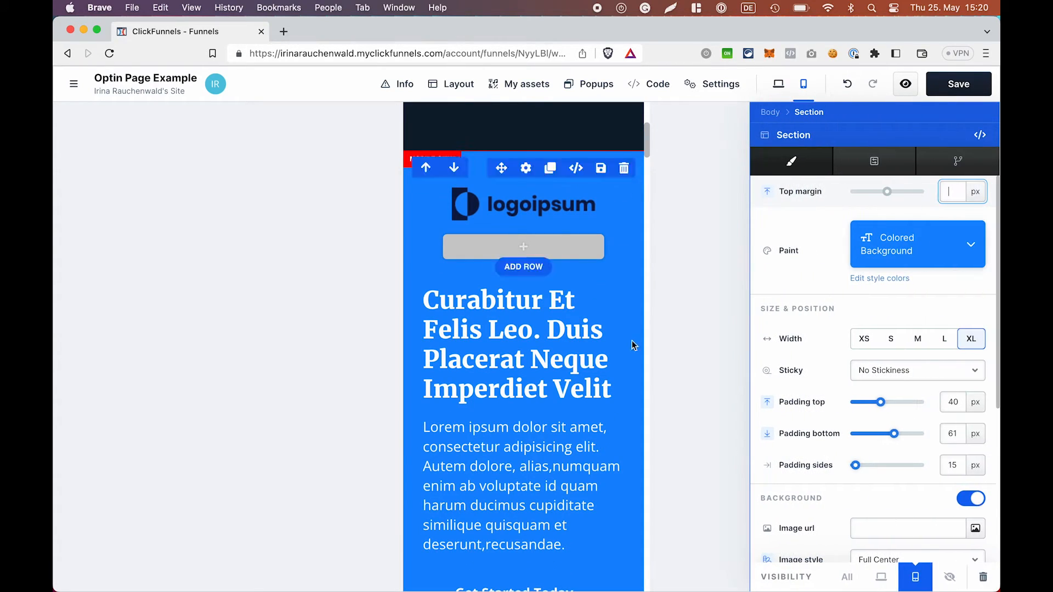
left_click(950, 577)
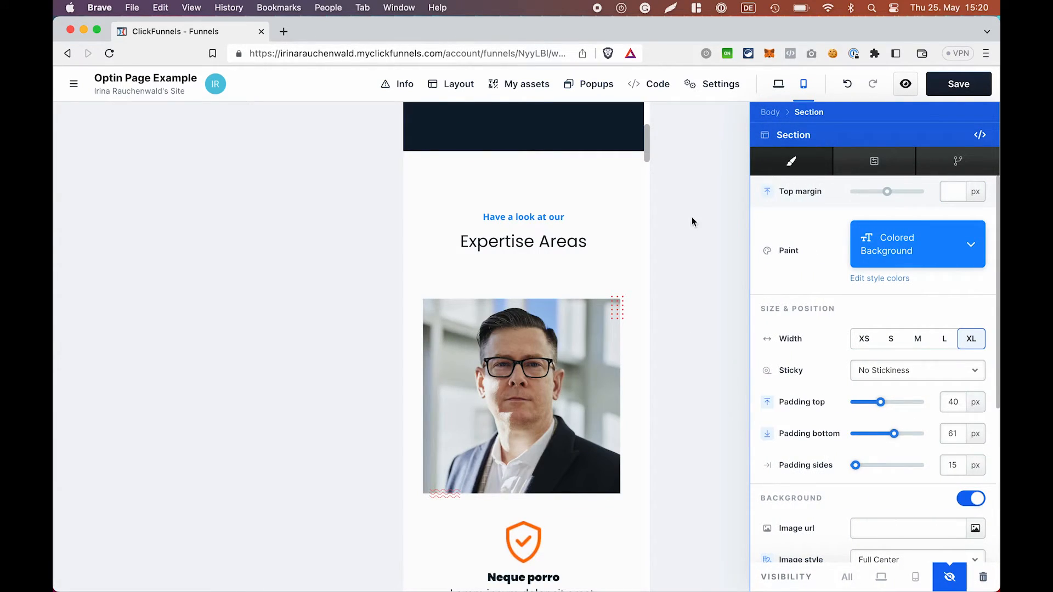
- From the desktop view, set the "Our Headline" hero section to show on all devices and check it in the mobile view
left_click(778, 84)
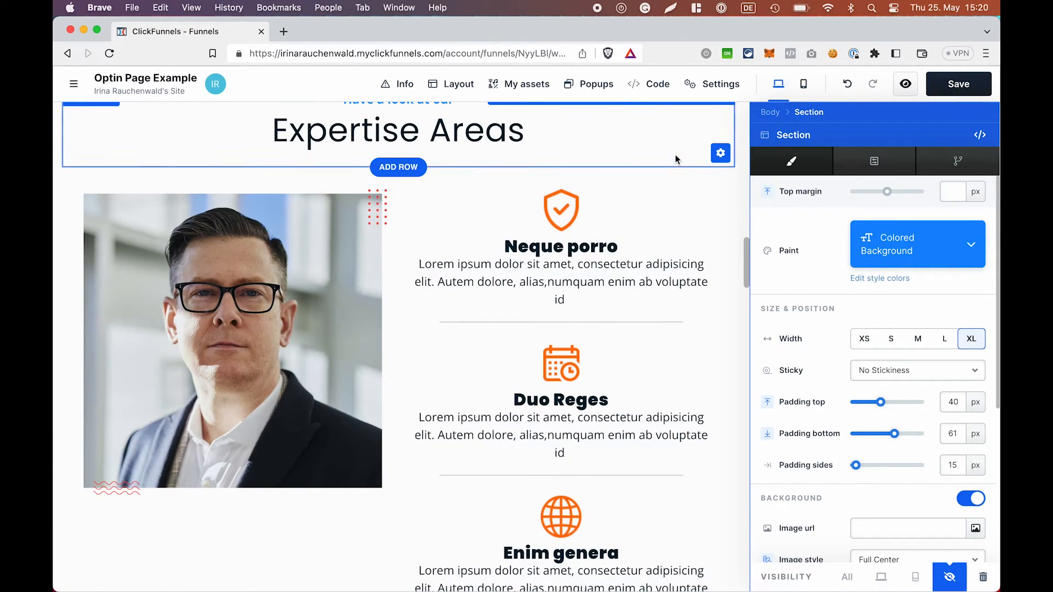
scroll(674, 158, "up", 20)
left_click(634, 254)
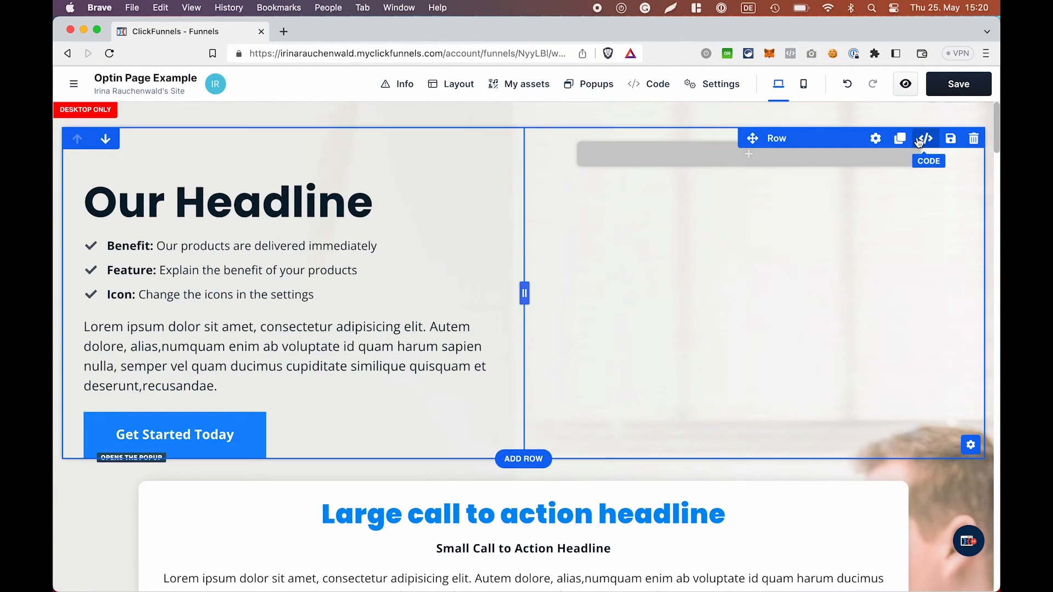
left_click(885, 112)
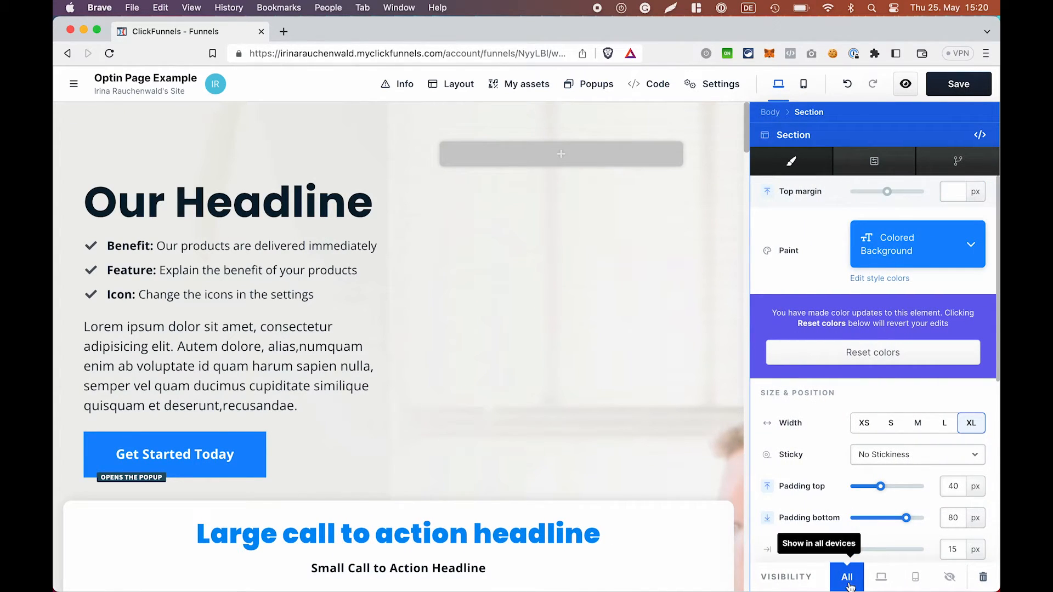
left_click(558, 285)
left_click(803, 84)
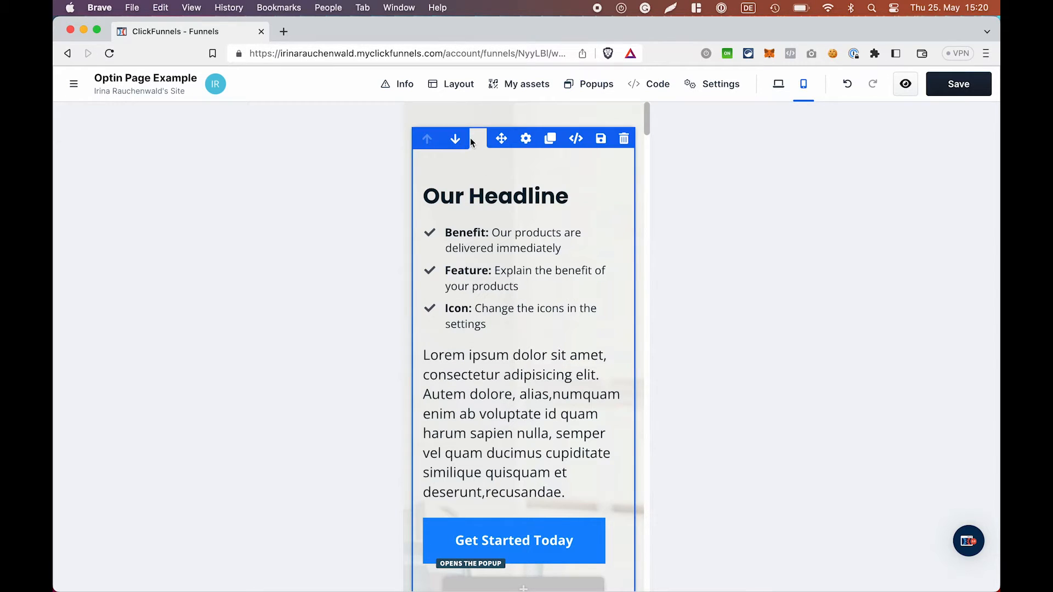
scroll(555, 340, "down", 2)
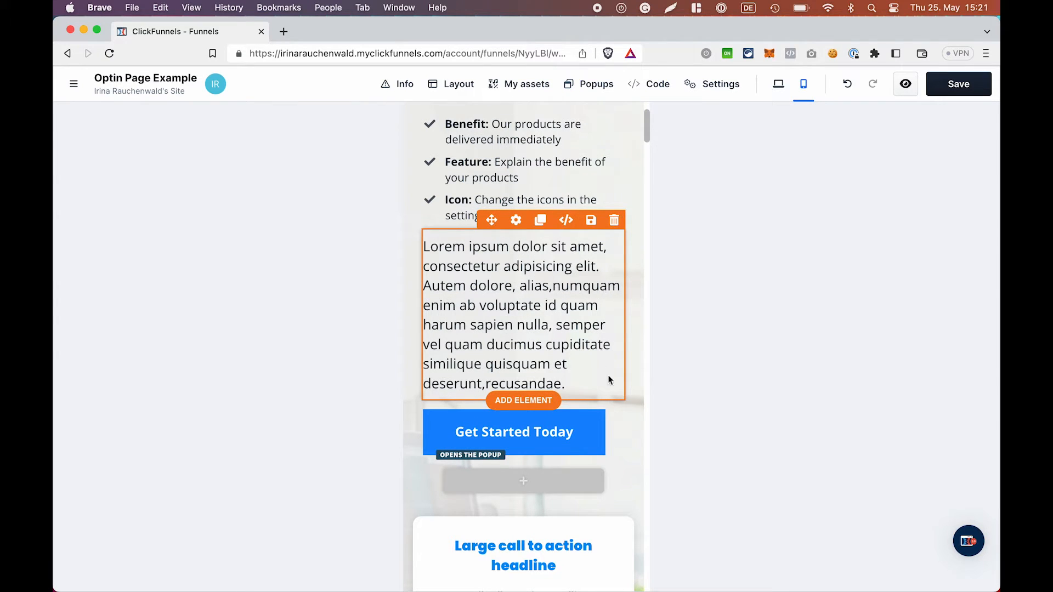
scroll(531, 363, "down", 8)
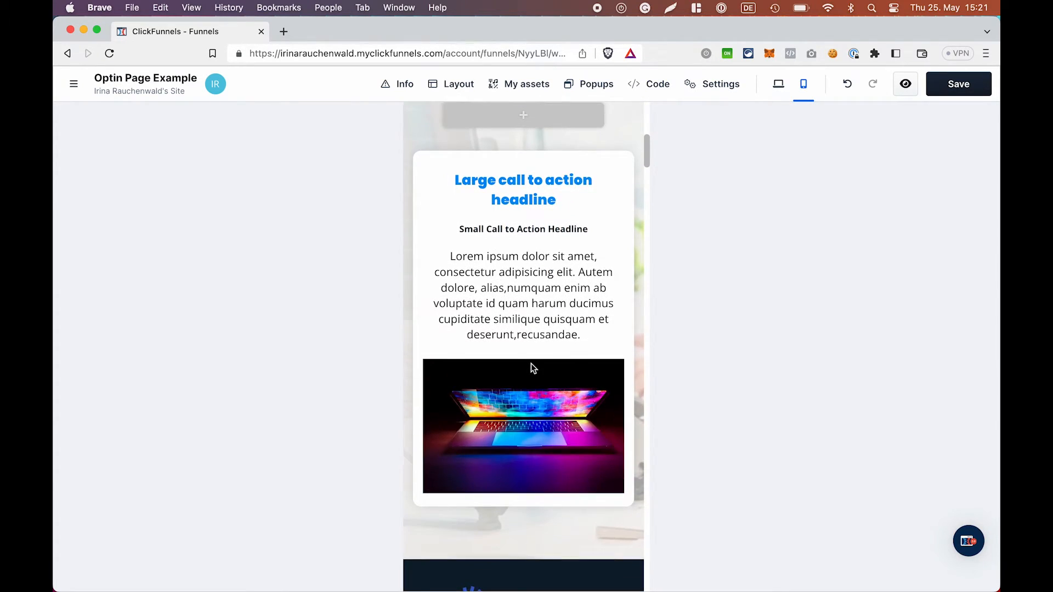
- In the mobile view, reduce the top padding of the row containing "Our Headline"
scroll(531, 364, "down", 1)
scroll(523, 207, "up", 3)
left_click(639, 211)
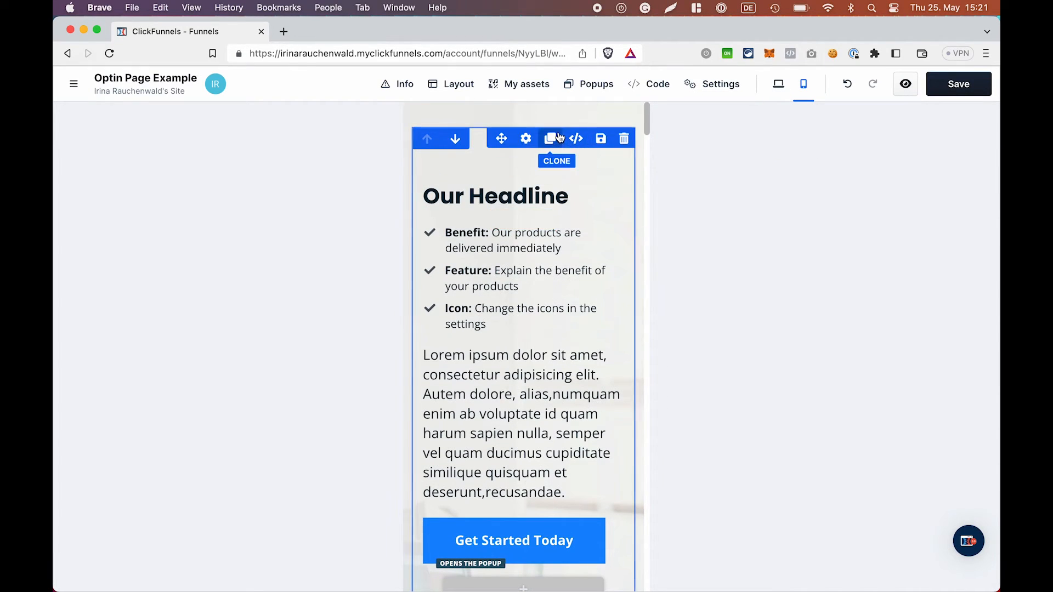
left_click(526, 139)
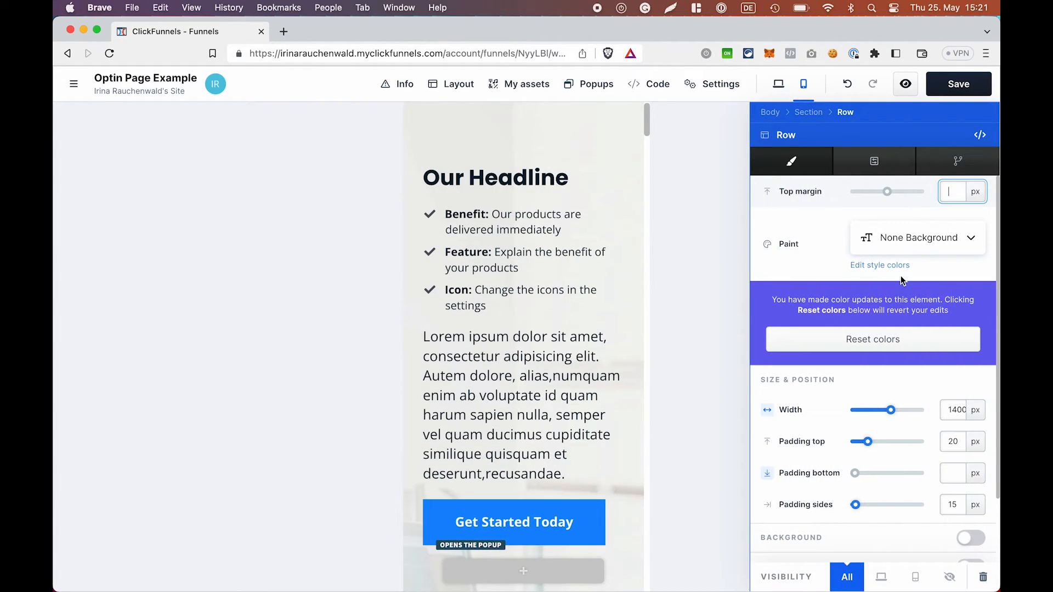
left_click_drag(870, 446, 528, 293)
left_click(528, 294)
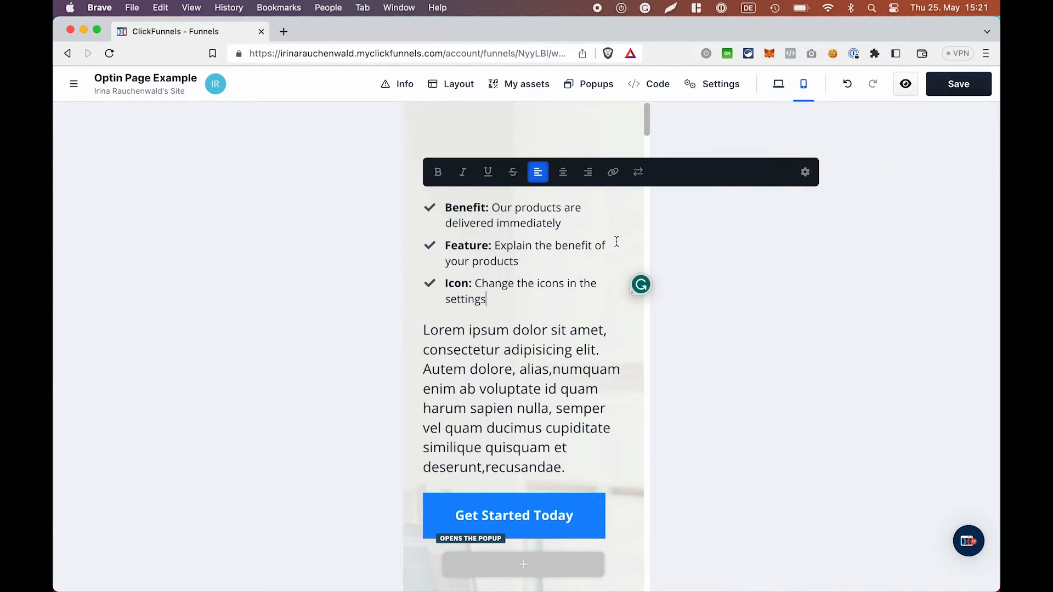
- Remove the top padding of the "Our Headline" hero section and compare its spacing in the desktop and mobile views
left_click(618, 119)
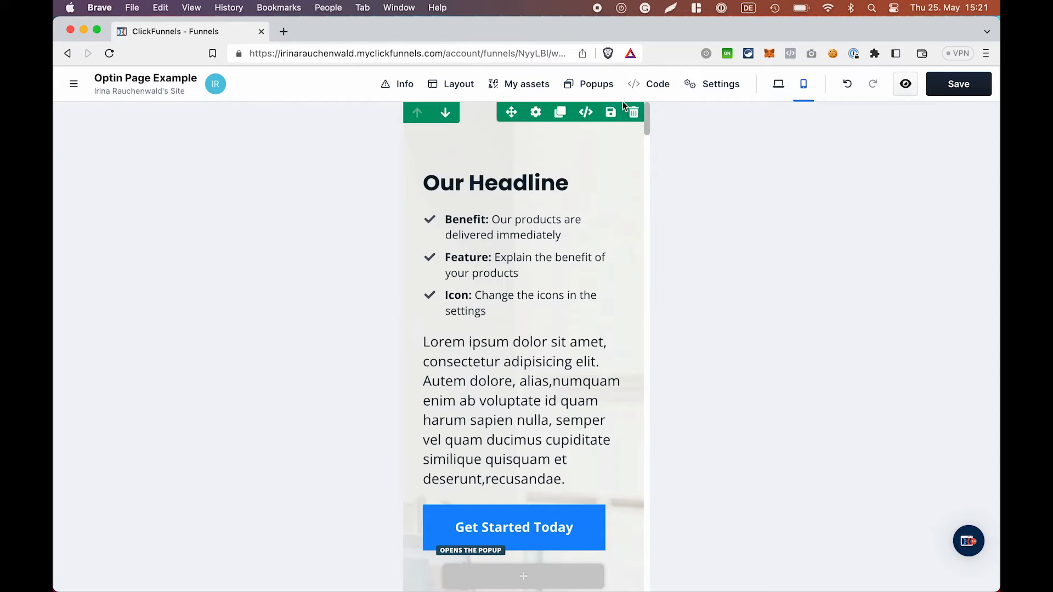
left_click(594, 110)
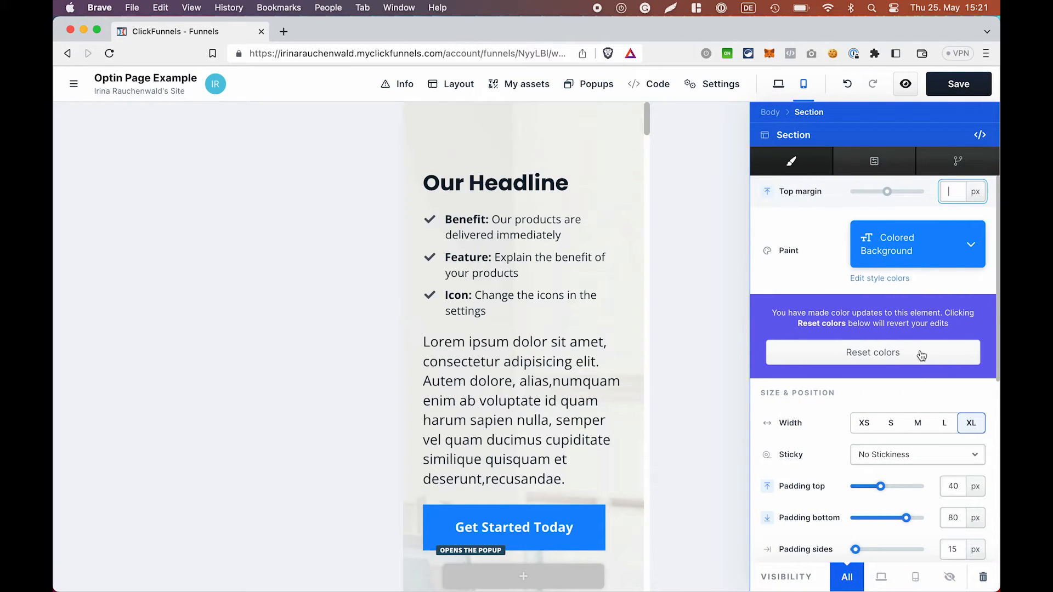
left_click_drag(879, 486, 801, 485)
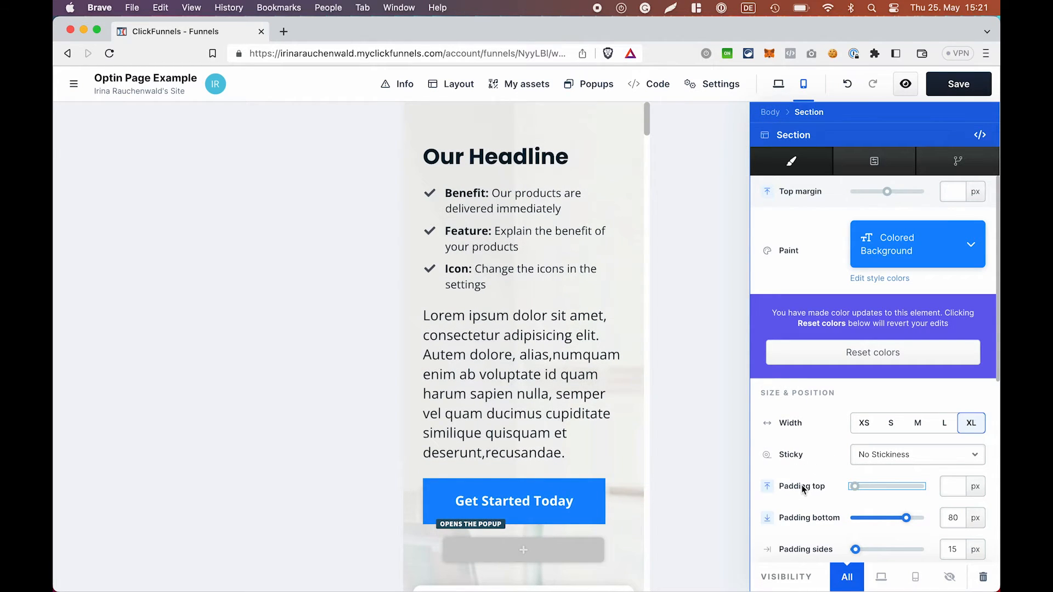
left_click(778, 84)
left_click(804, 84)
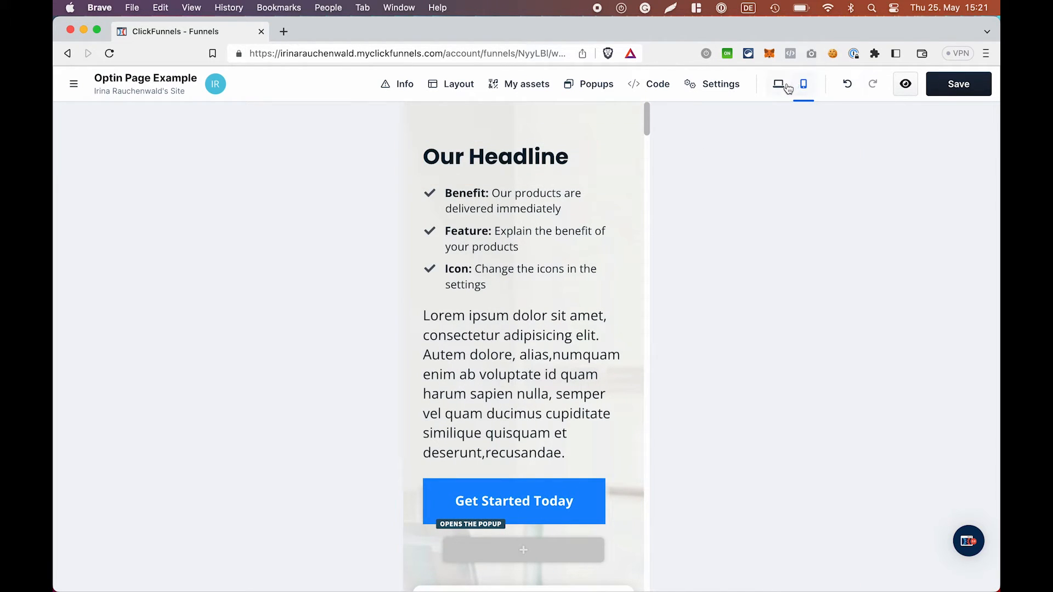
left_click(779, 85)
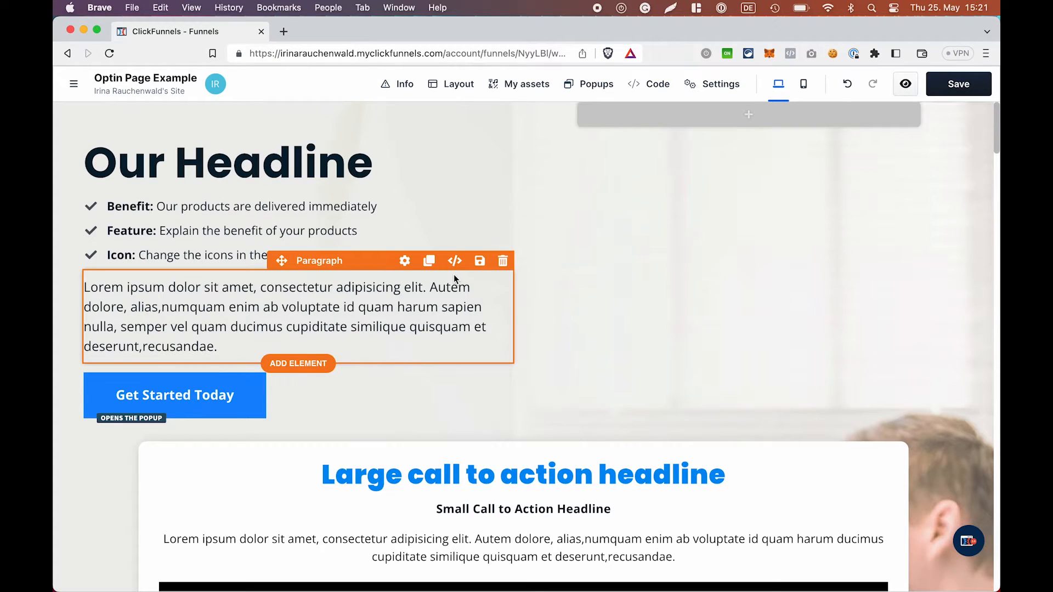
left_click(804, 83)
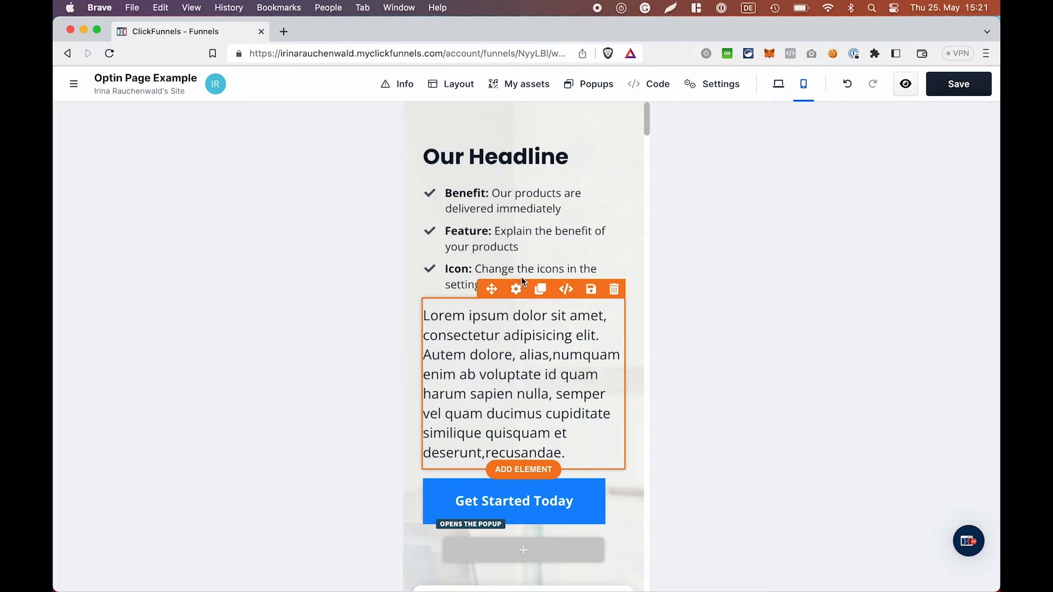
- Set the mobile font size of the Lorem ipsum paragraph in the hero section to 18 px
left_click(521, 321)
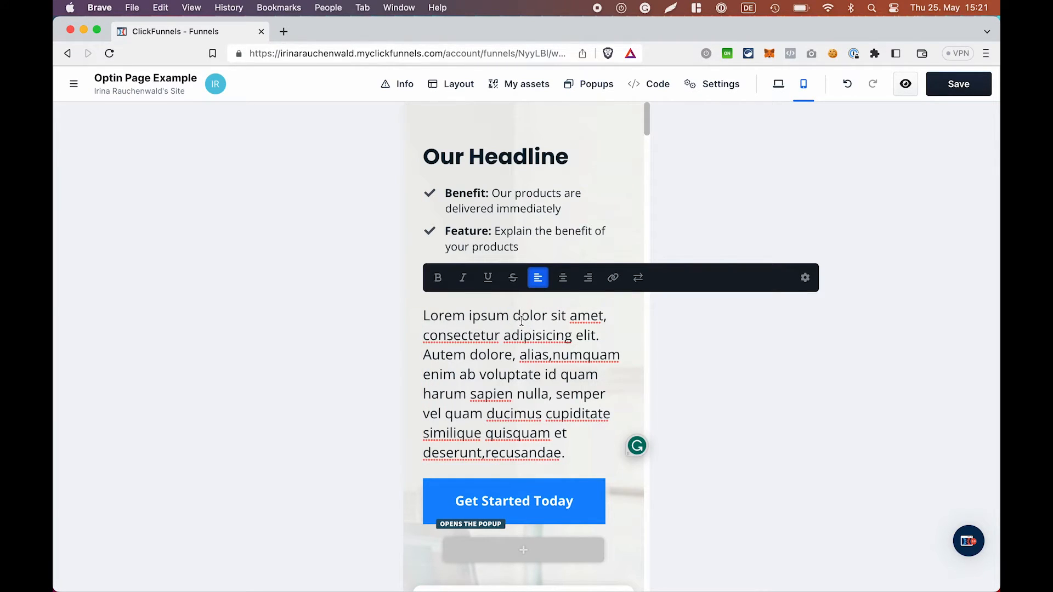
left_click(806, 280)
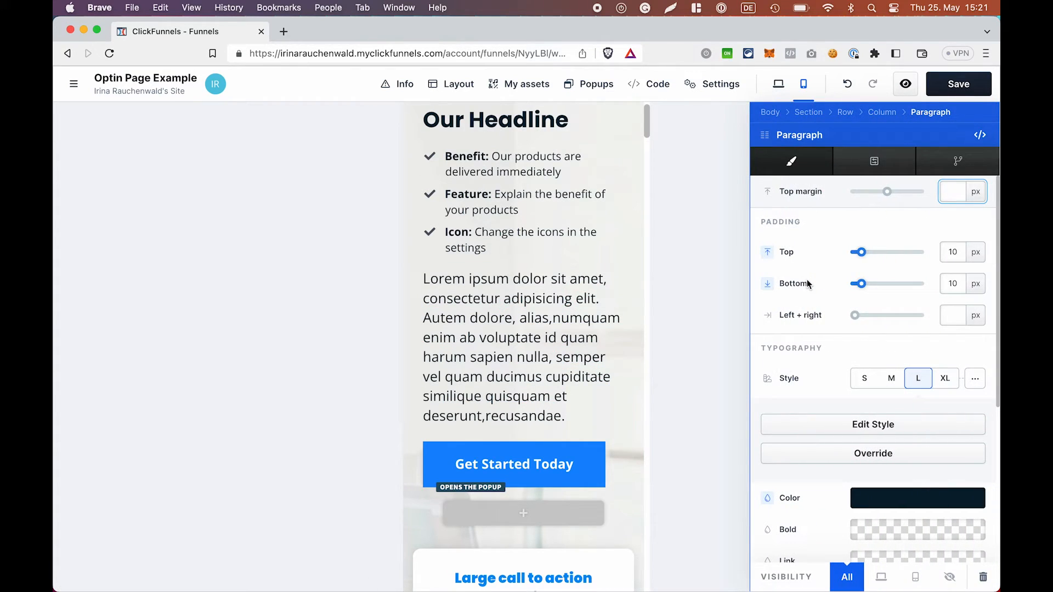
left_click(974, 382)
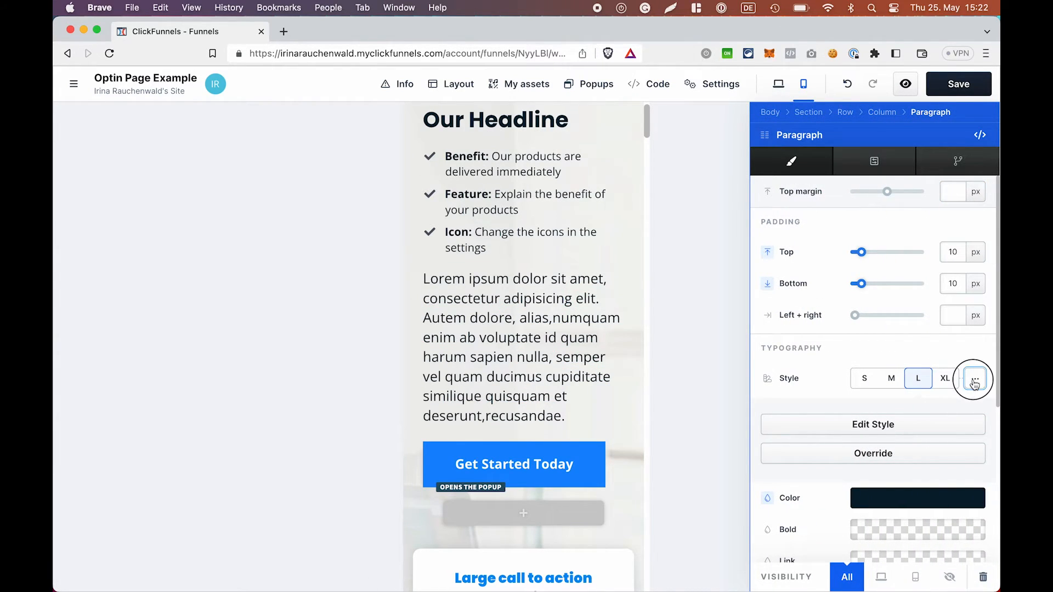
scroll(927, 453, "down", 2)
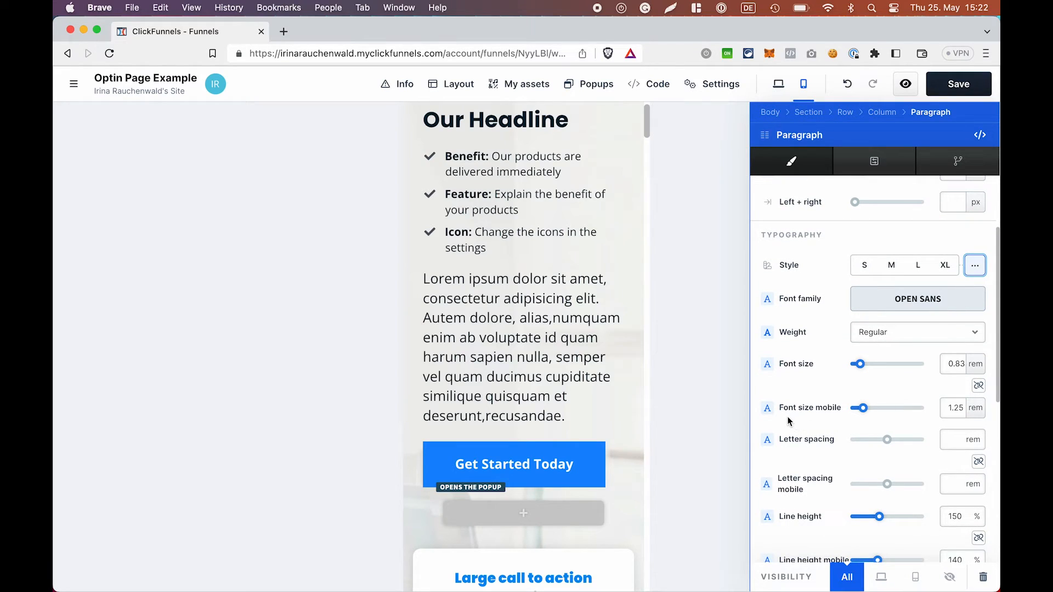
left_click(975, 407)
left_click(977, 393)
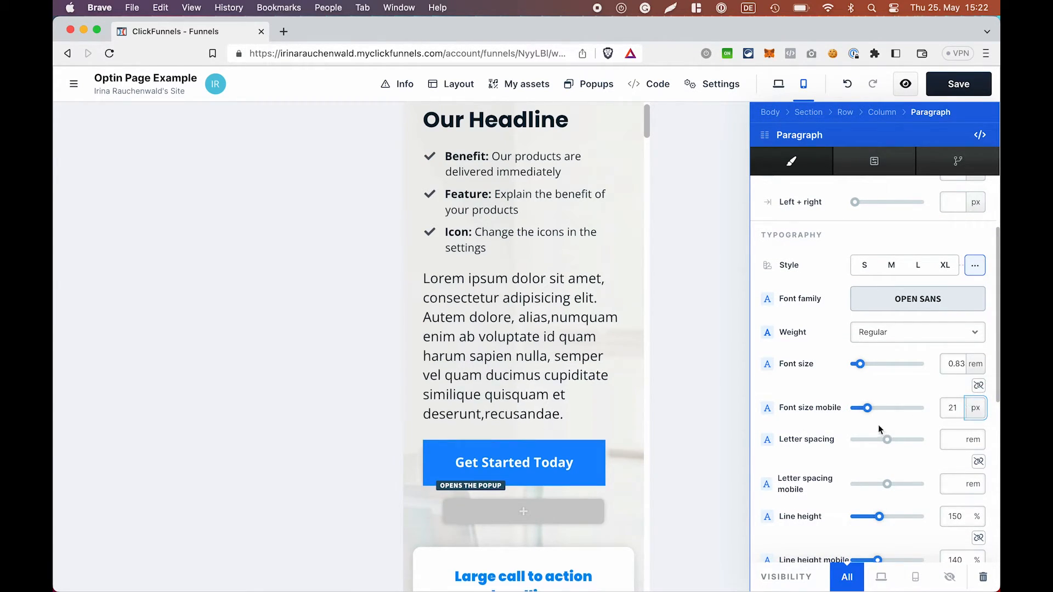
left_click_drag(868, 408, 864, 412)
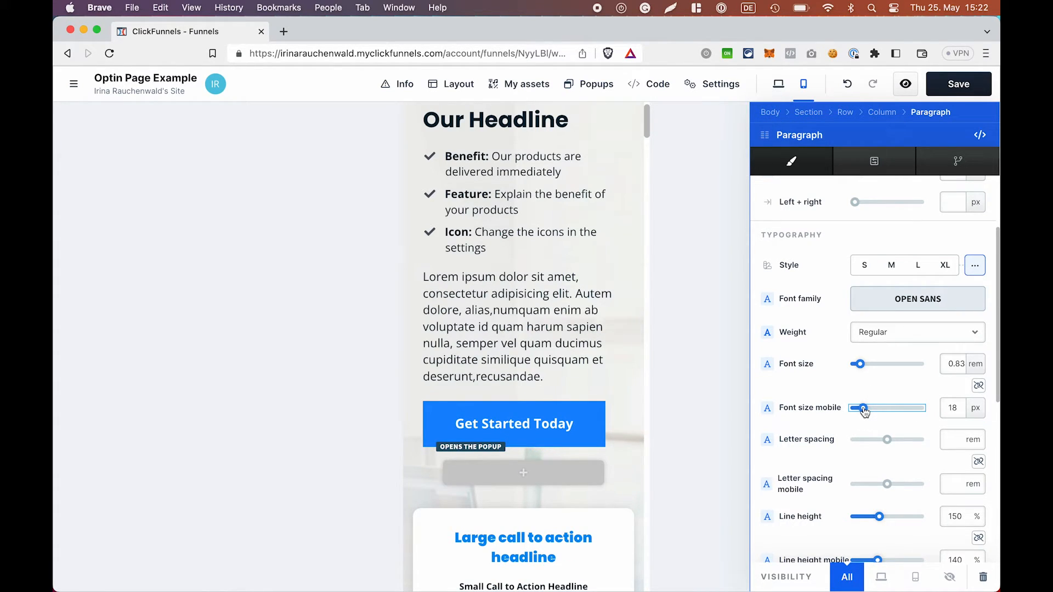
- Review the mobile layout down to the footer block and save the opt-in page
scroll(570, 295, "down", 15)
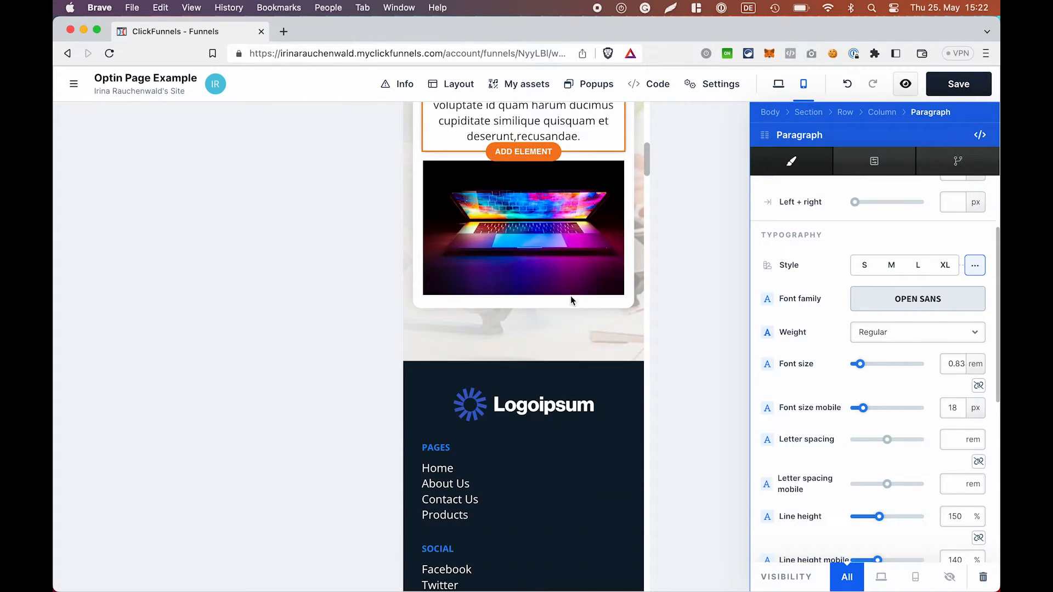
mouse_move(550, 339)
scroll(552, 336, "up", 2)
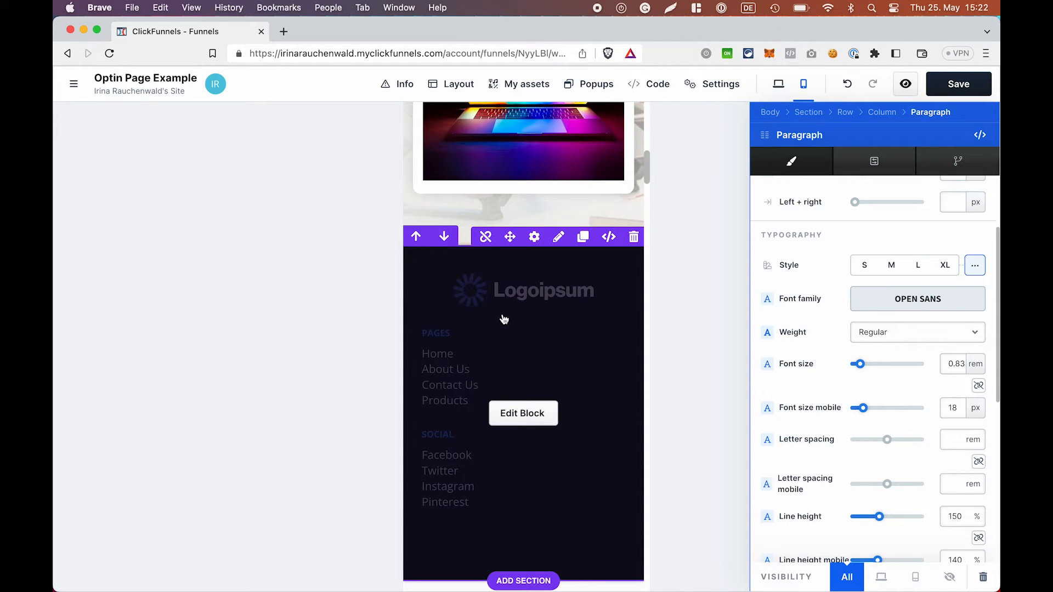
scroll(608, 347, "up", 10)
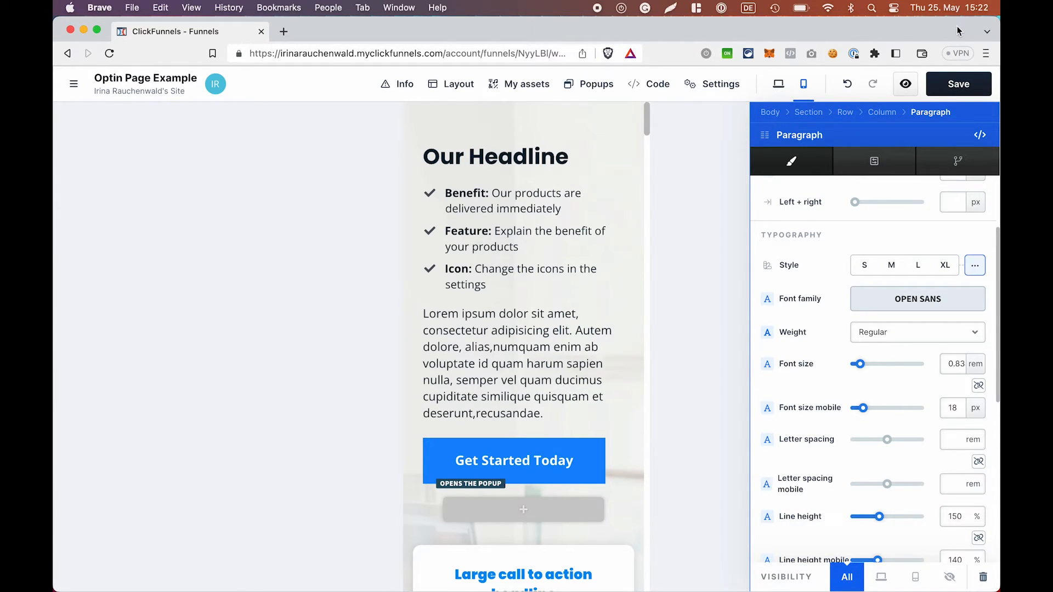
left_click(961, 85)
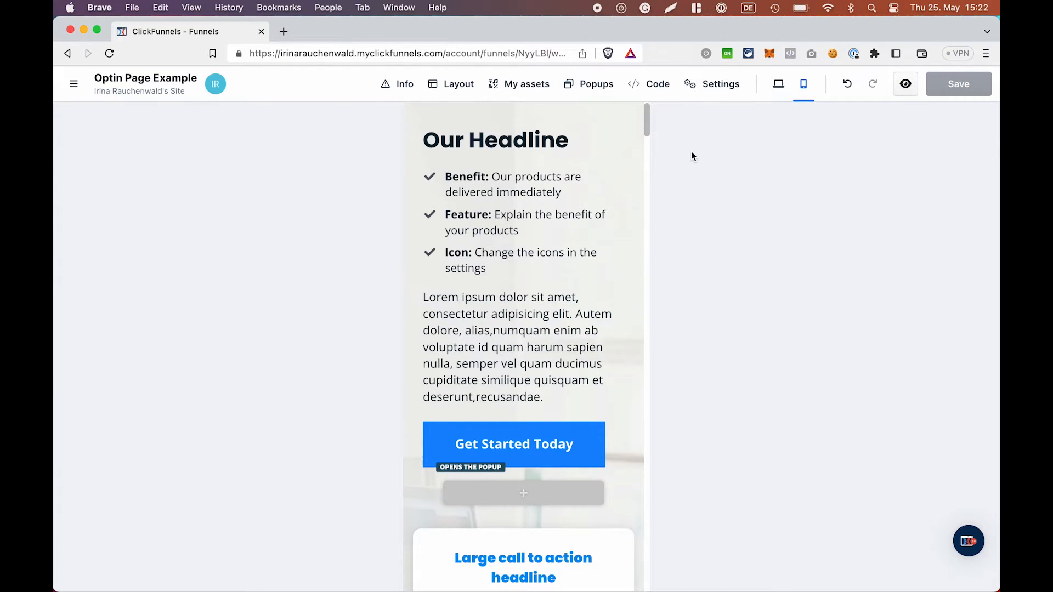
- Check the popups option and leave the page editor for the New Funnel overview
left_click(589, 83)
left_click(592, 113)
left_click(76, 86)
left_click(73, 86)
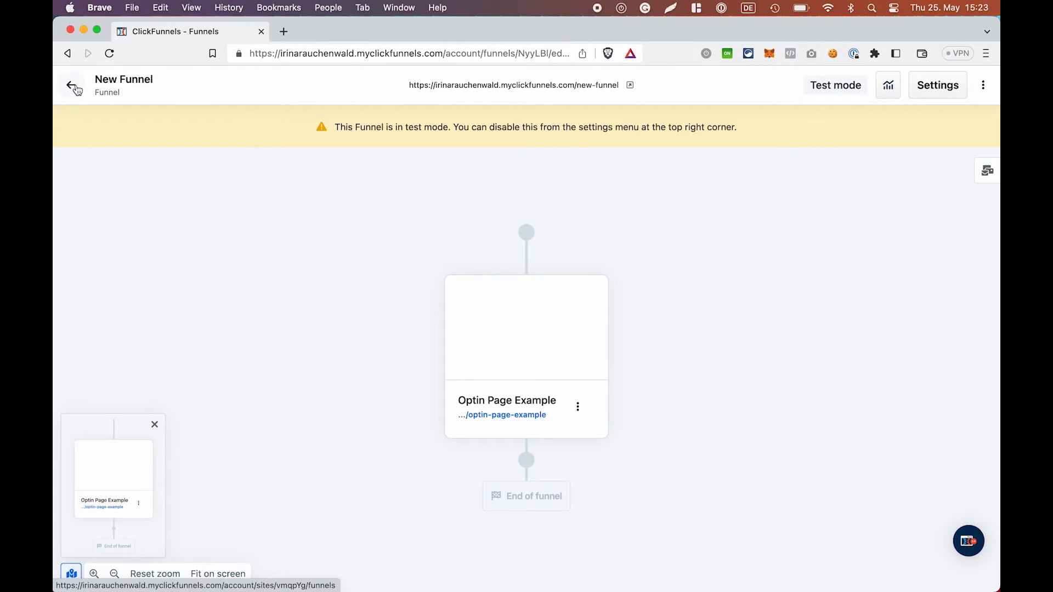
- Add a page named "TY Page" after Optin Page Example, using the "Thank You - Special Offer" template from the Thank you category
mouse_move(477, 290)
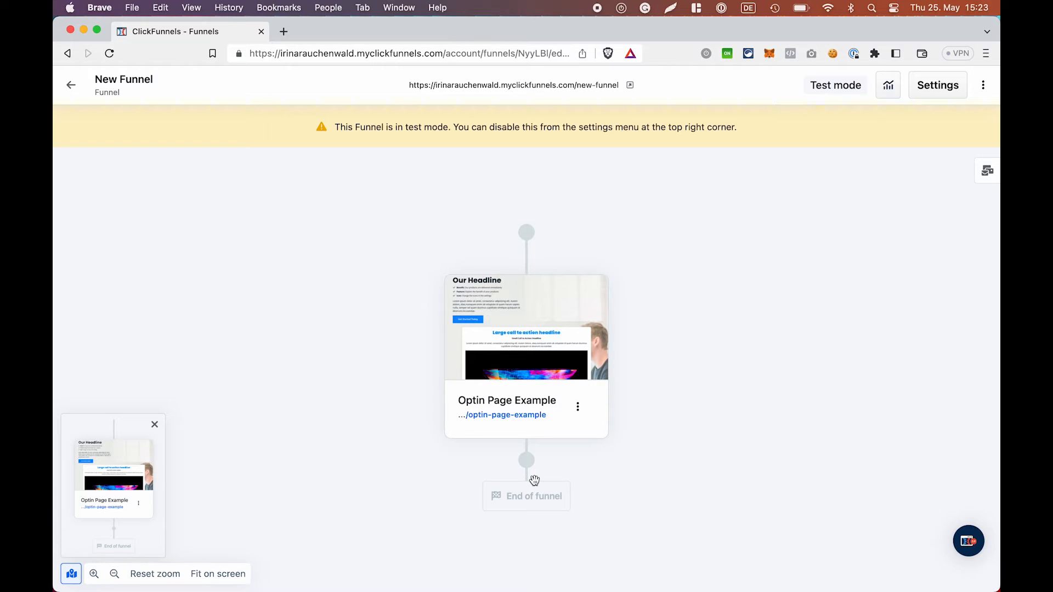
mouse_move(527, 465)
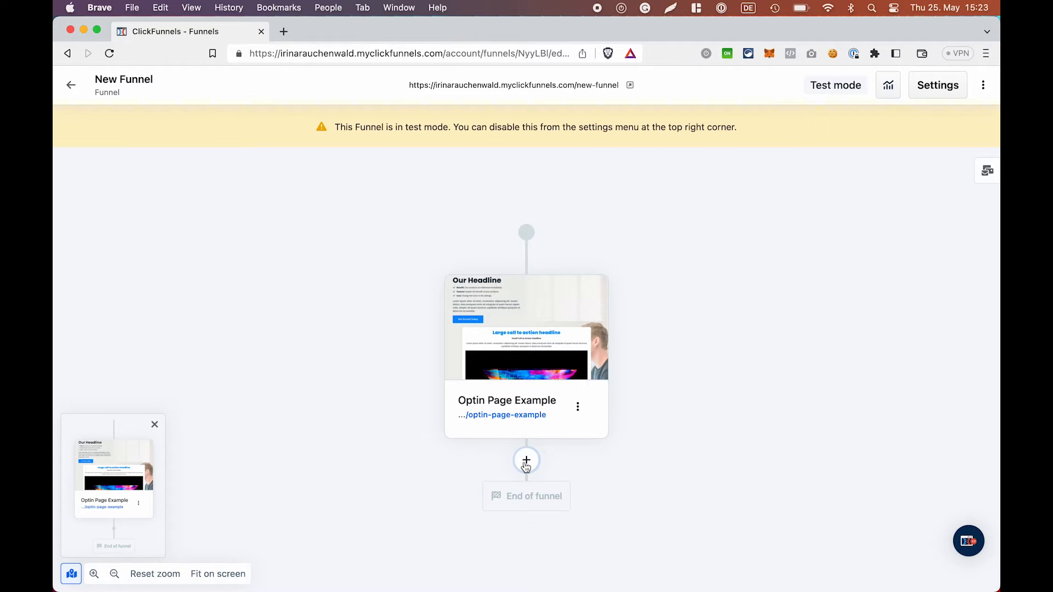
left_click(526, 463)
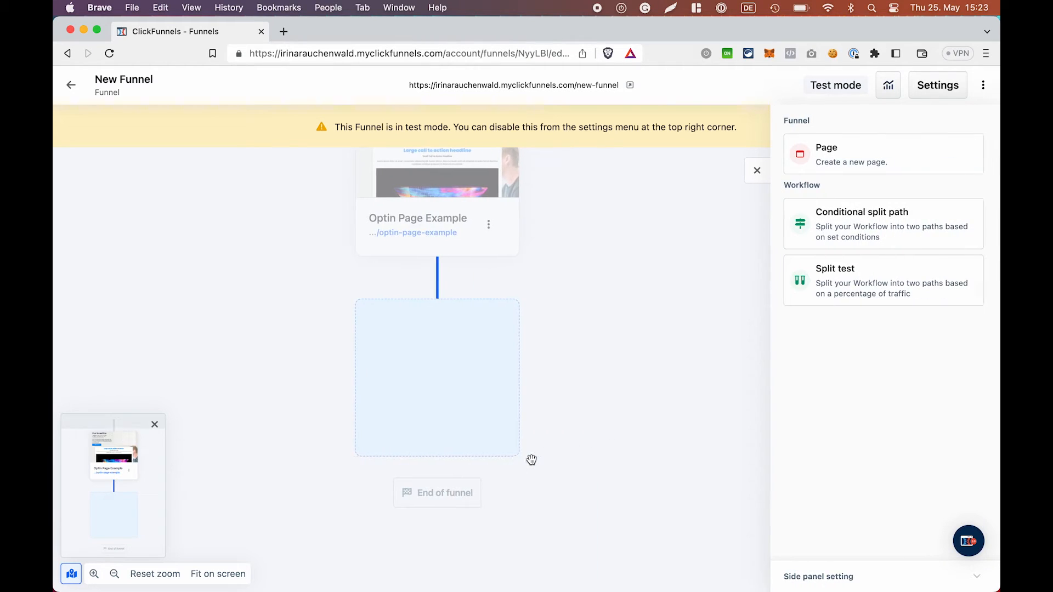
left_click(844, 166)
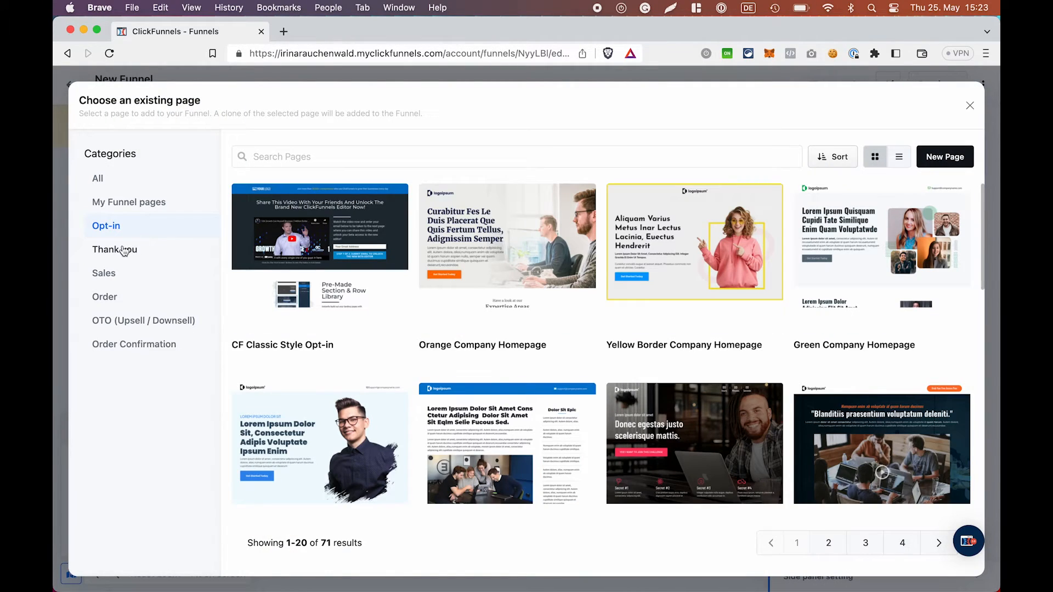
left_click(117, 253)
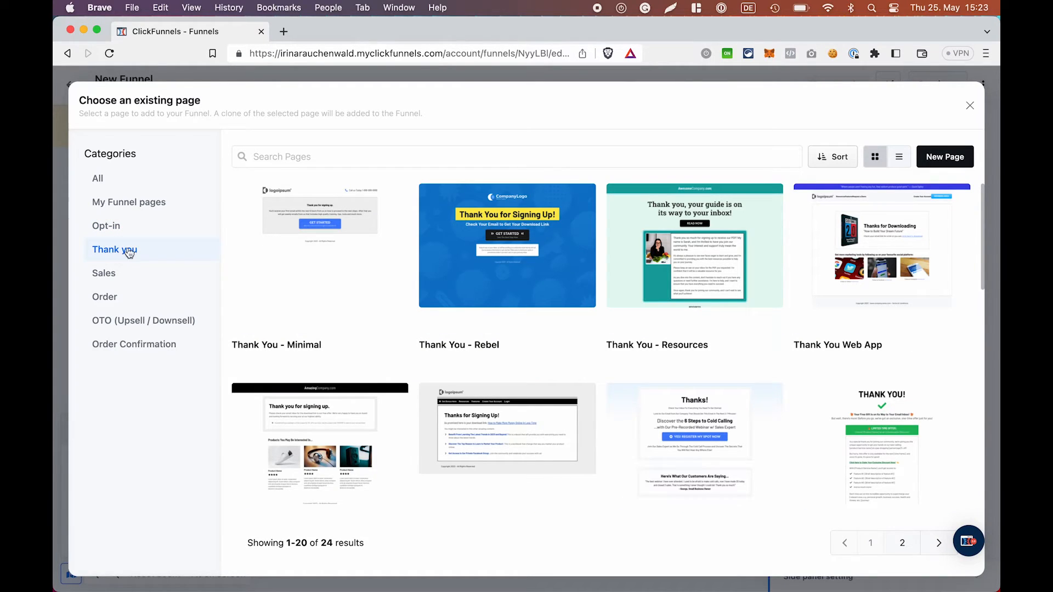
left_click(883, 455)
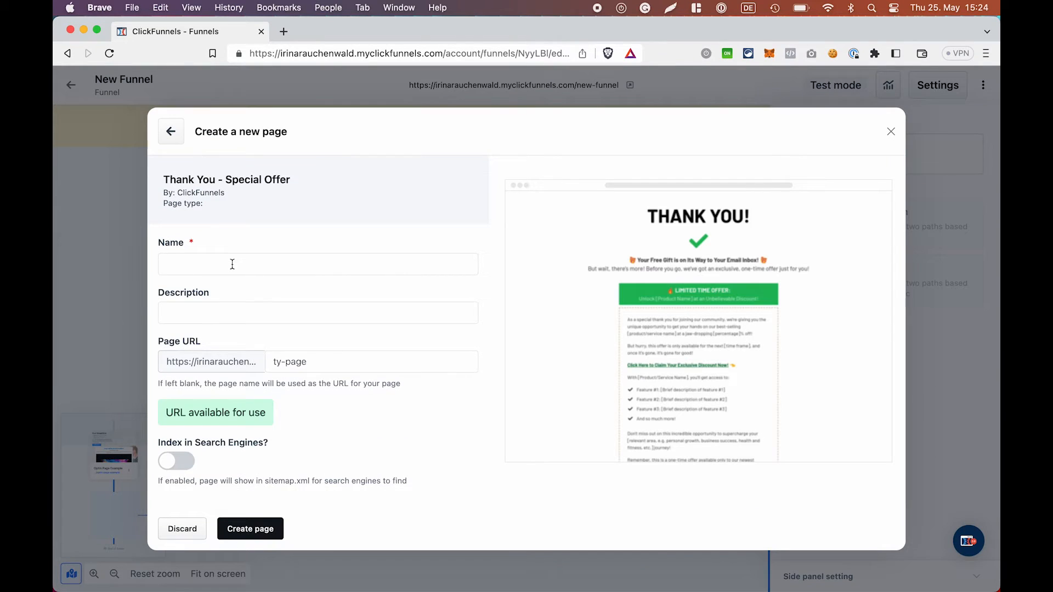
type("TY Page")
left_click(254, 528)
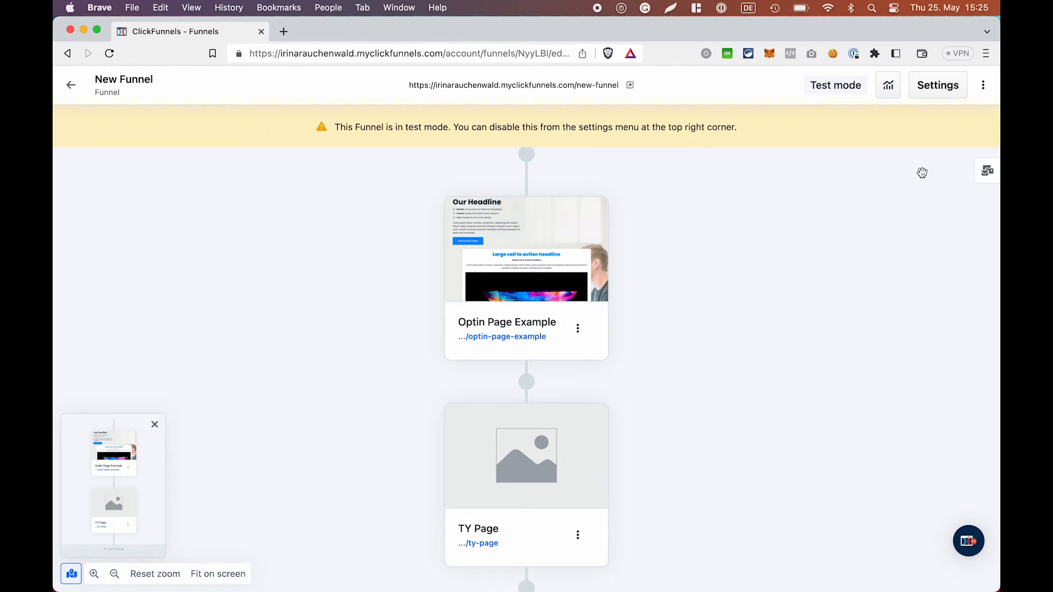
- Set the funnel's domain to the owner's custom lp subdomain and its path URL to /-view-free-book, and update the funnel
left_click(933, 93)
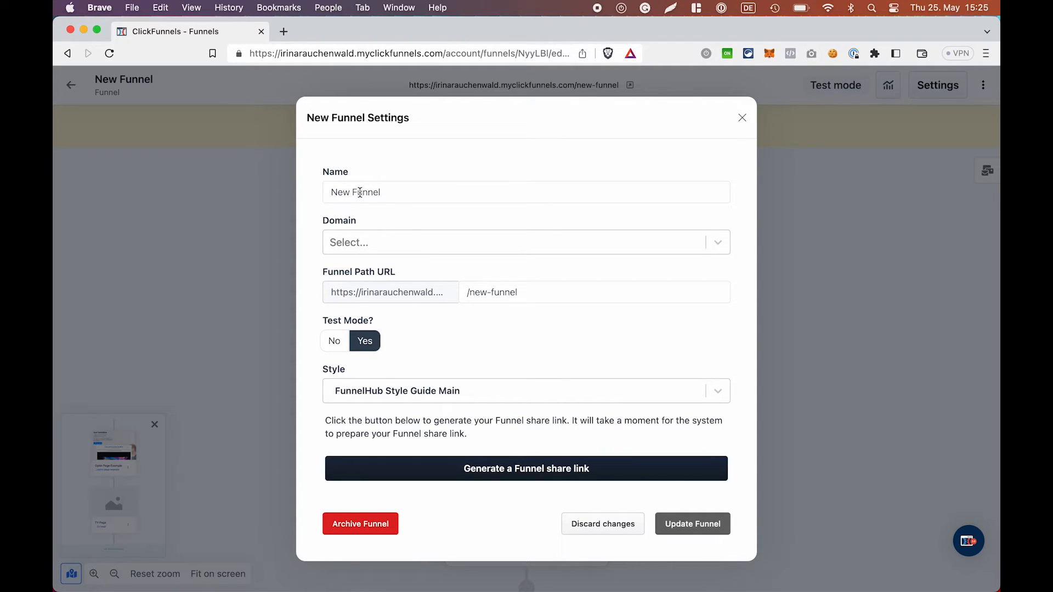
left_click(719, 244)
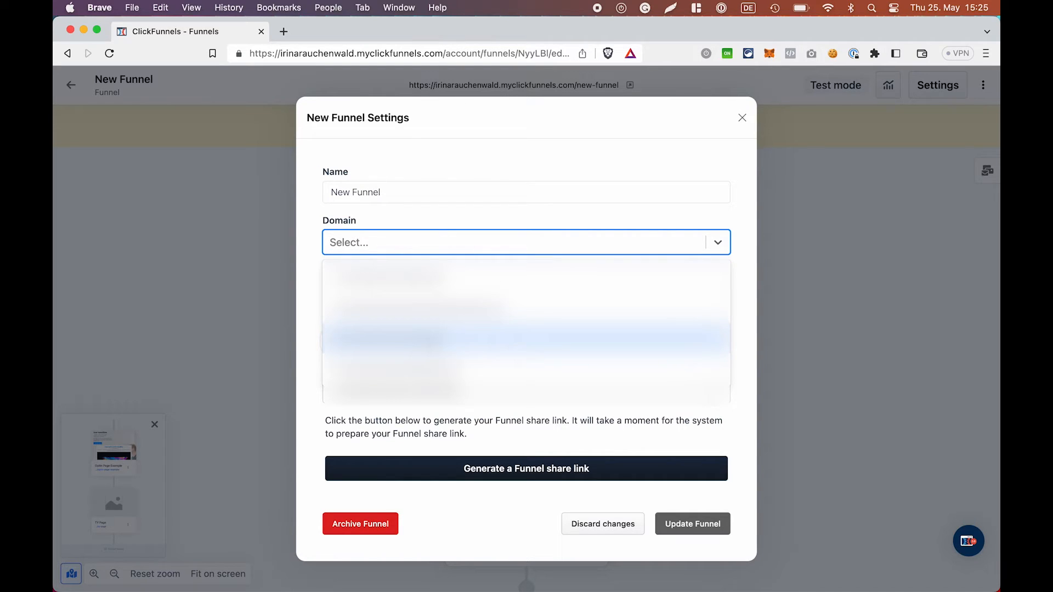
left_click(510, 339)
left_click_drag(527, 295, 463, 294)
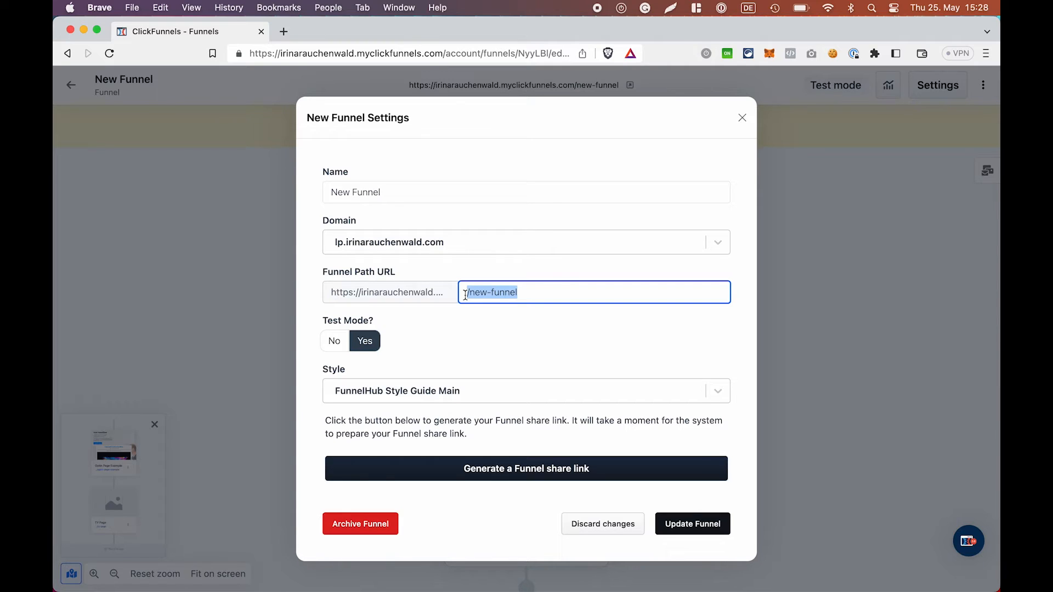
key("BackSpace")
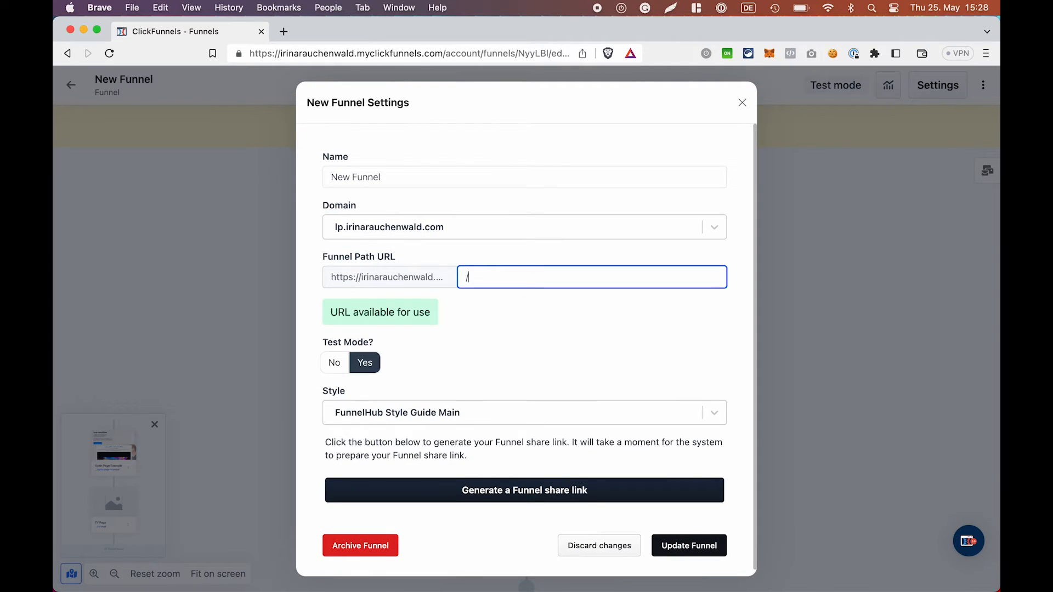
type("-view-free-book")
left_click(689, 549)
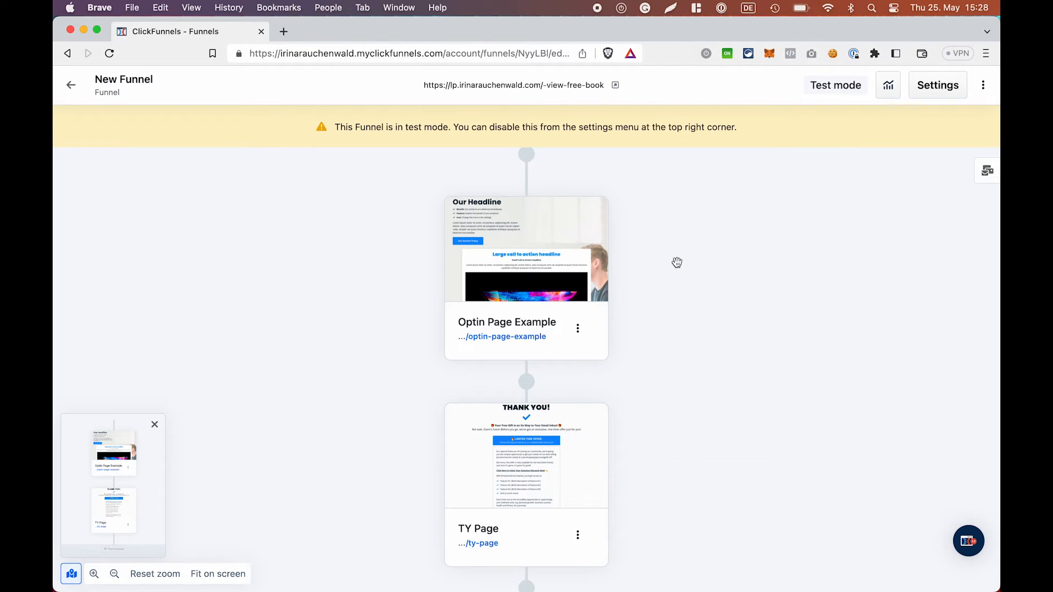
- Set the Optin Page Example step's path to /view-get-your-free-book and update the step
scroll(670, 237, "up", 3)
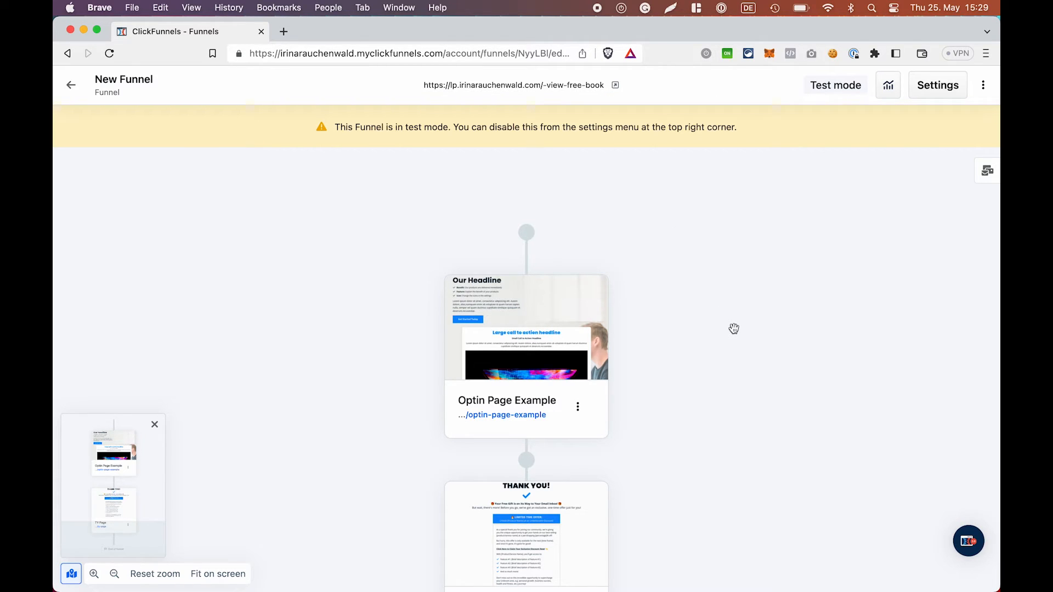
scroll(733, 329, "down", 3)
scroll(733, 329, "up", 2)
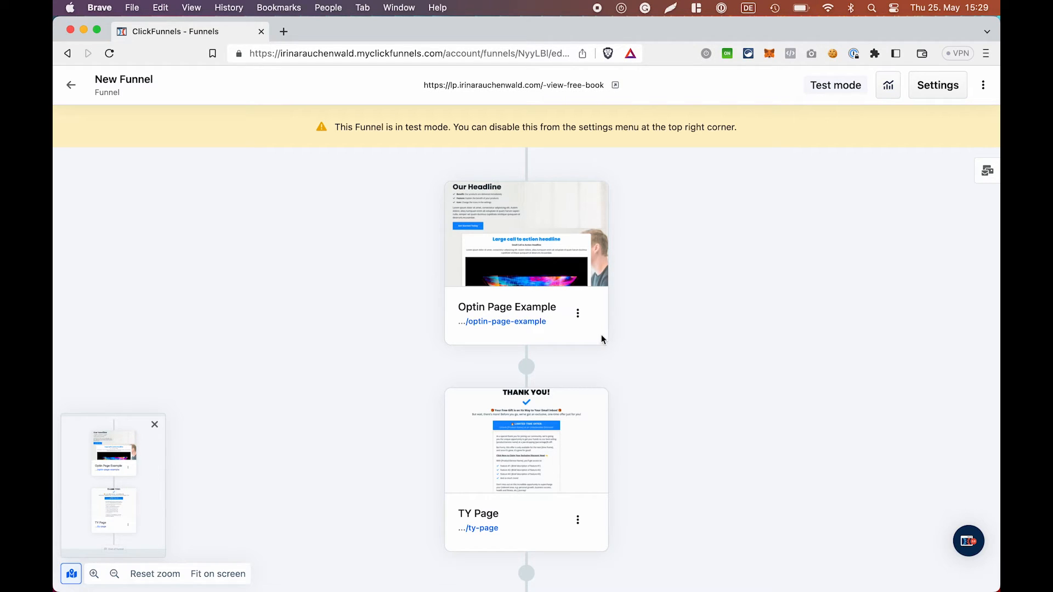
left_click(578, 313)
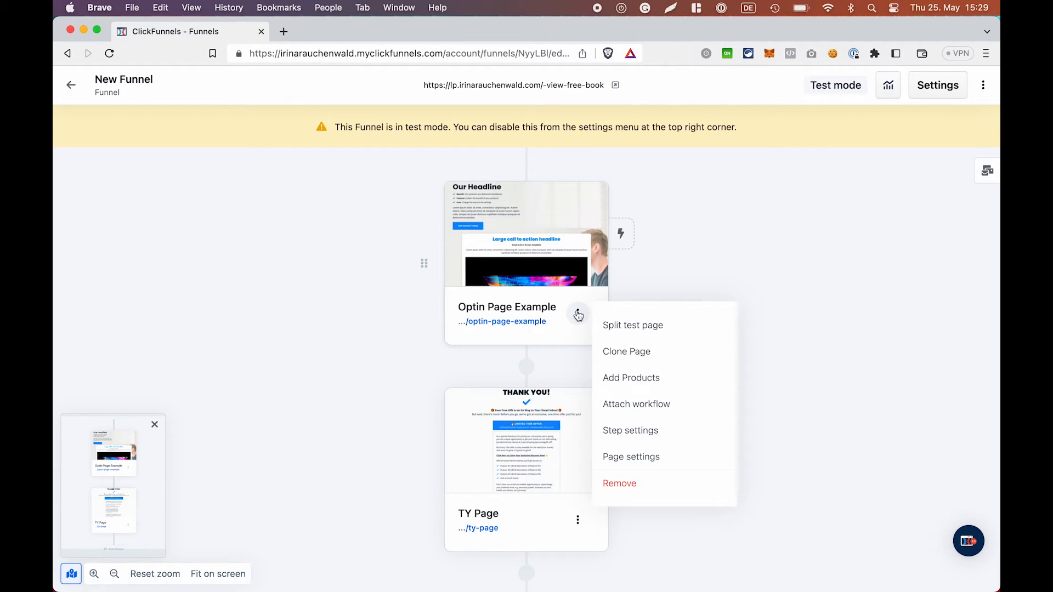
left_click(668, 432)
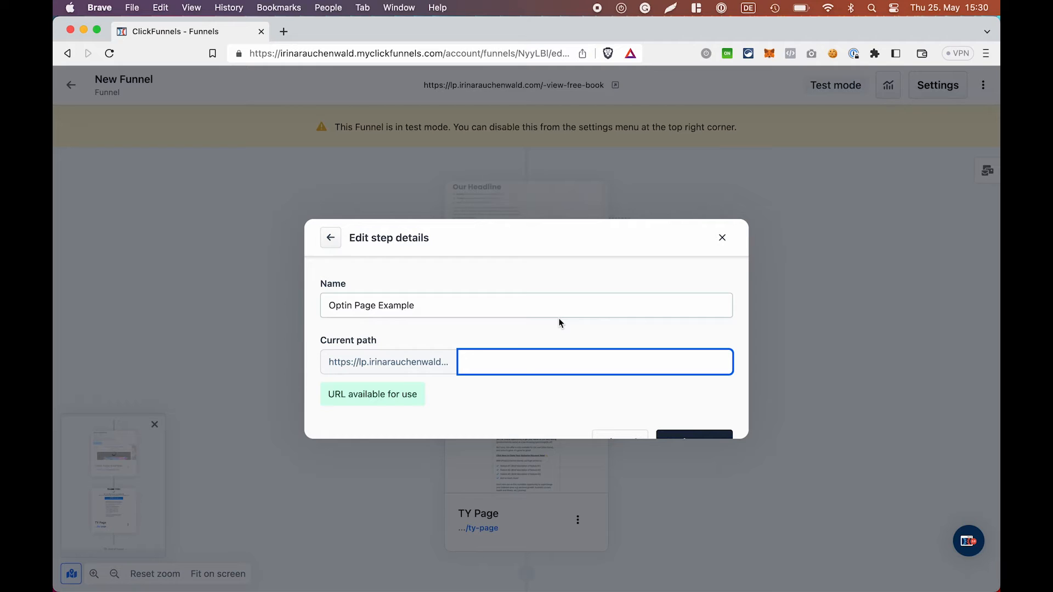
type("/view-get-your-free-book")
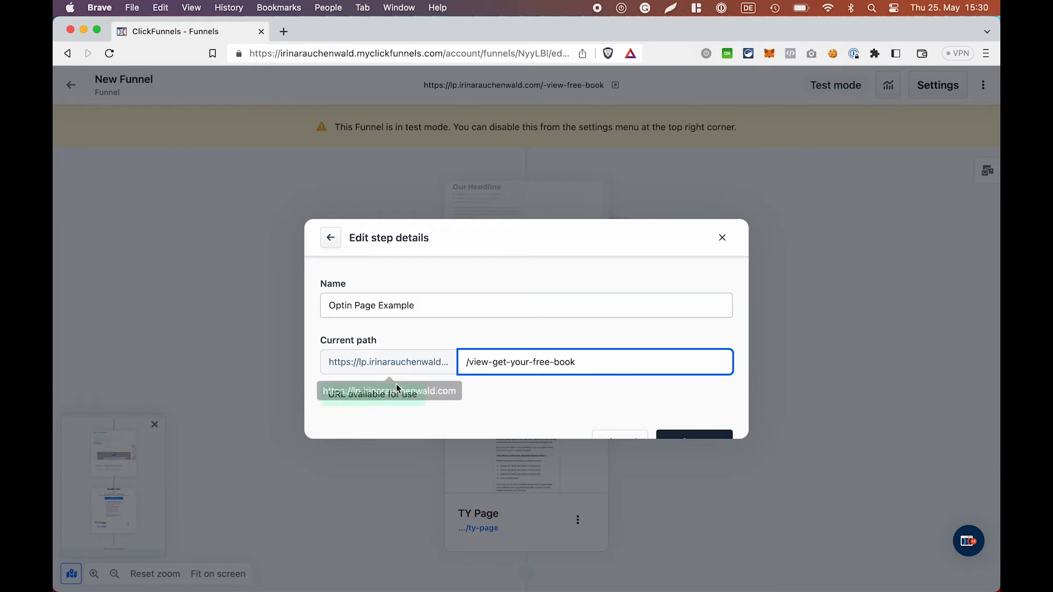
left_click(502, 409)
scroll(502, 408, "down", 2)
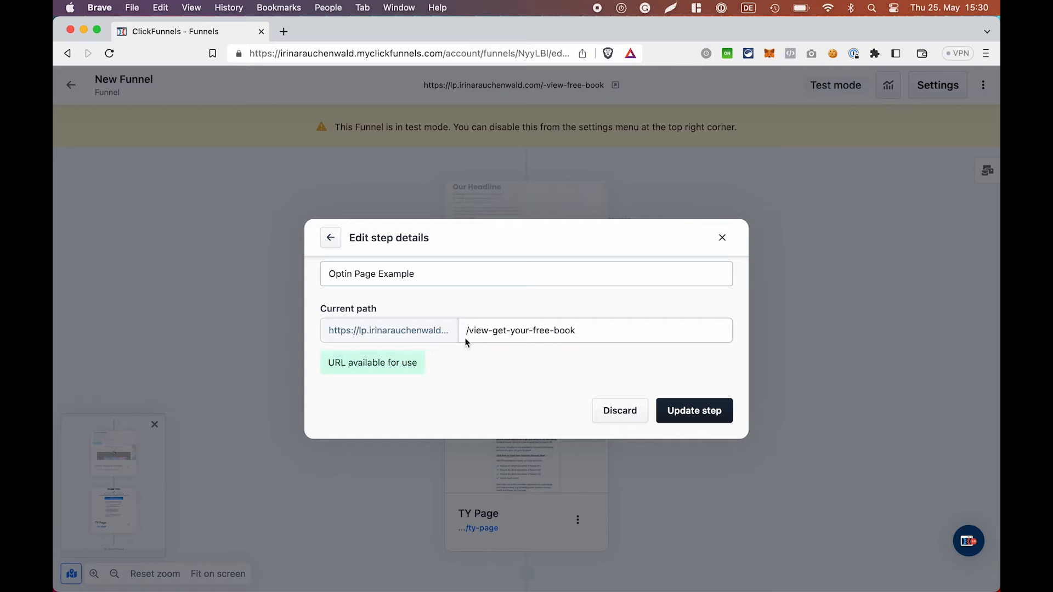
left_click(701, 415)
- Create a split test for Optin Page Example using a duplicate of the page as the test variant
left_click(578, 313)
left_click(576, 349)
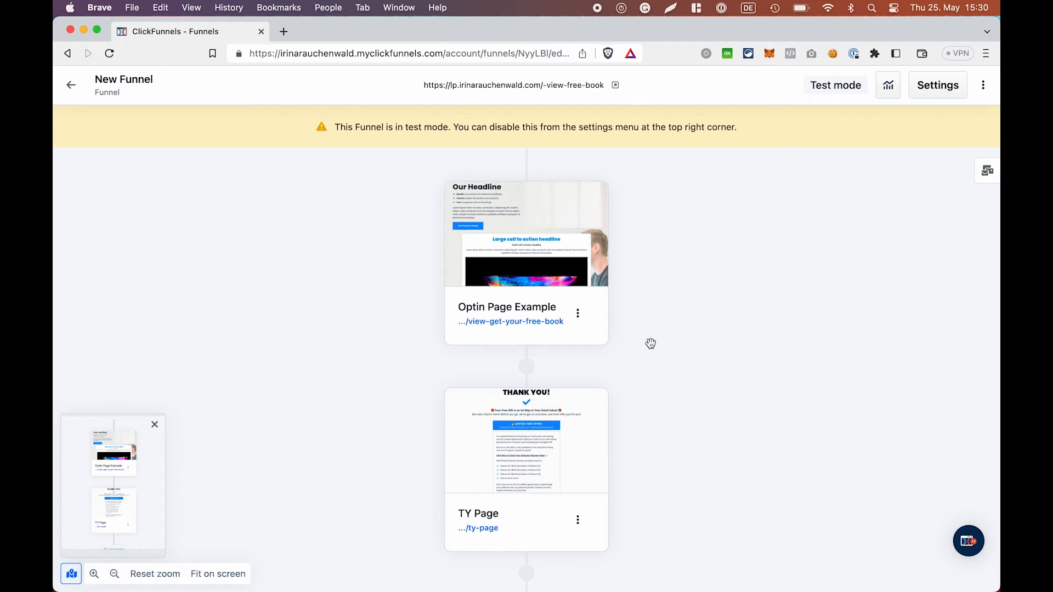
left_click(578, 315)
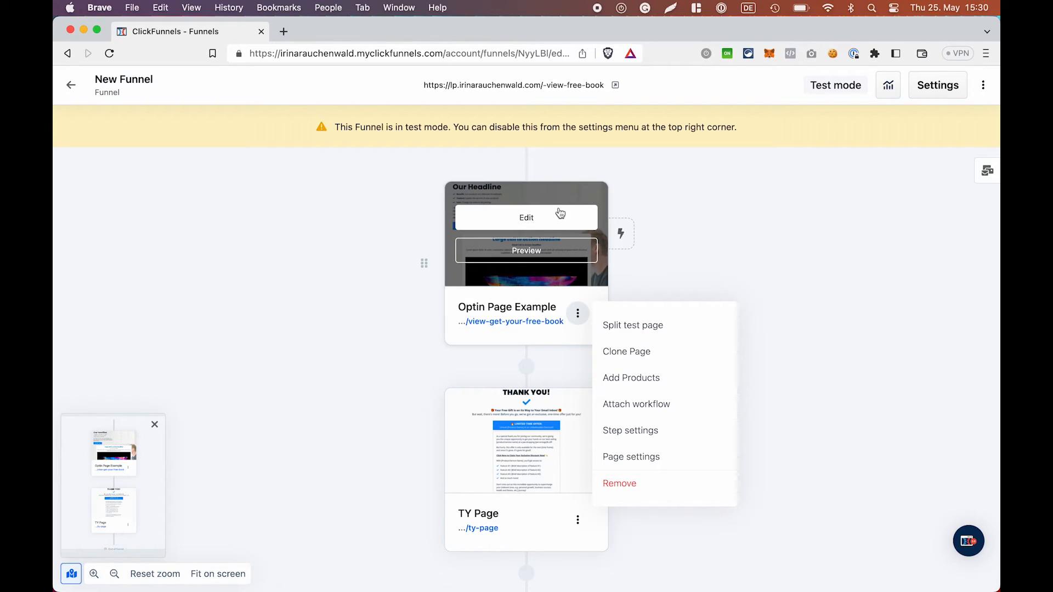
left_click(655, 330)
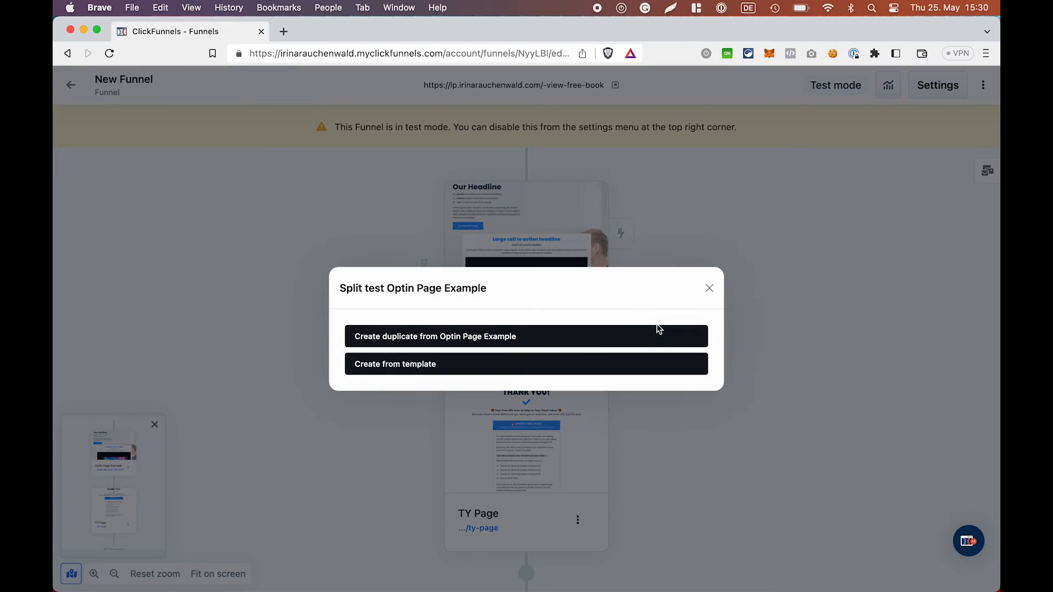
left_click(462, 336)
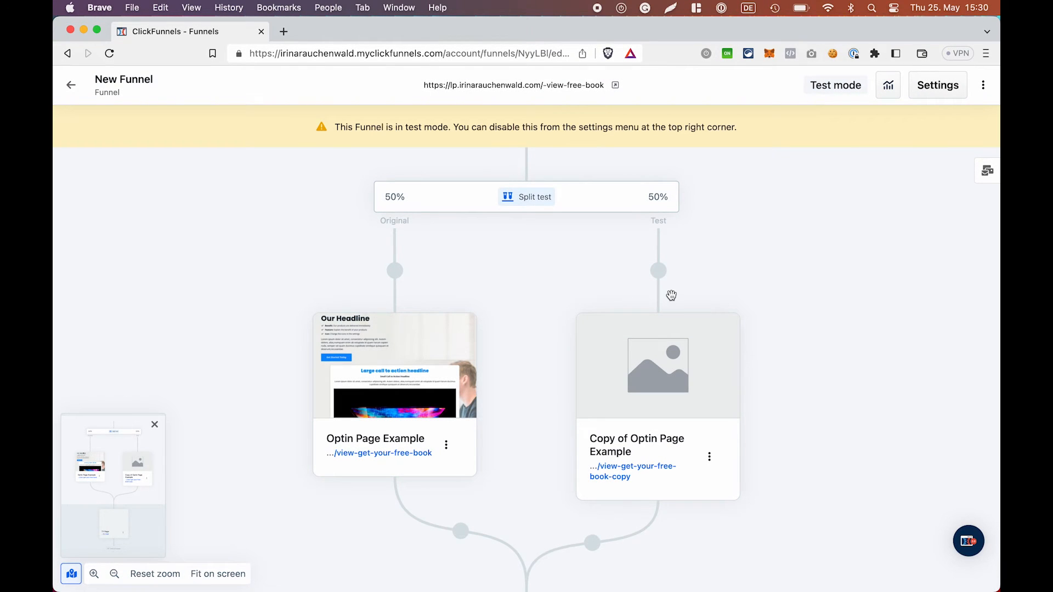
scroll(819, 331, "down", 3)
scroll(820, 331, "up", 5)
scroll(817, 329, "down", 3)
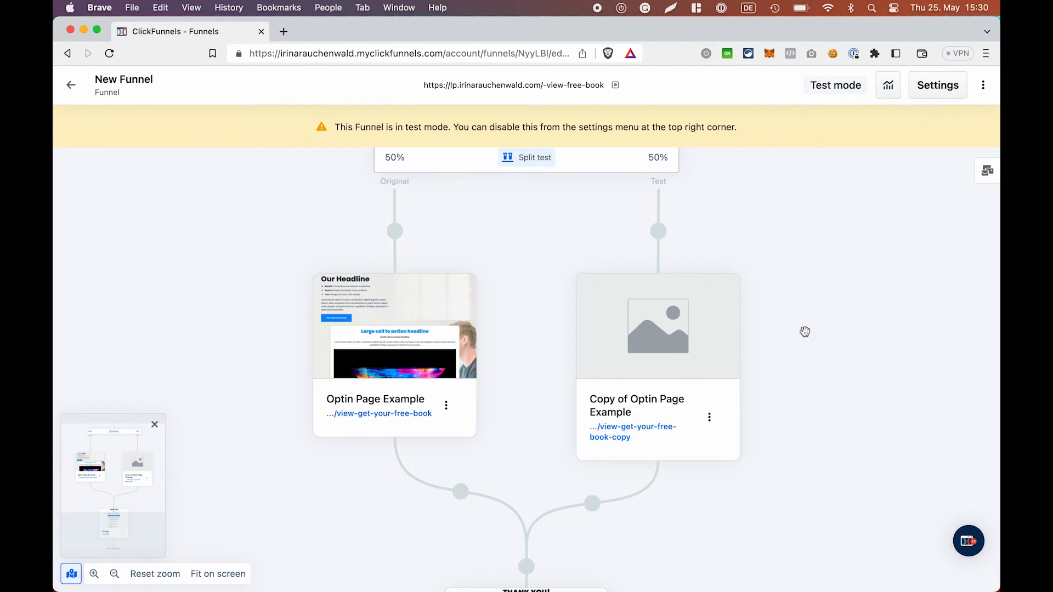
- In the page settings of the original Optin Page Example, set the page URL to /get-your-free-book
mouse_move(624, 303)
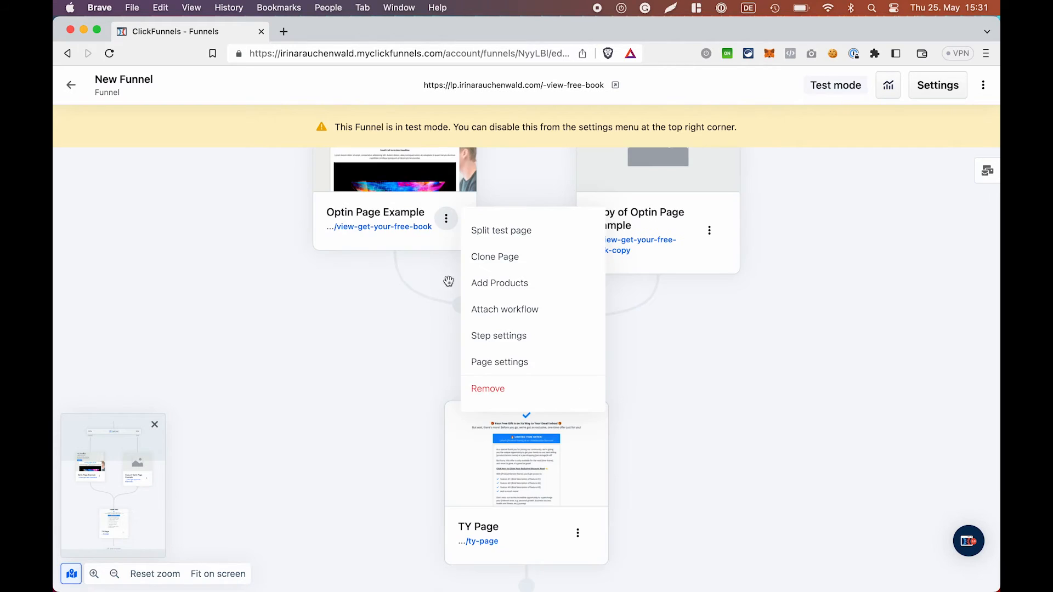
left_click(425, 291)
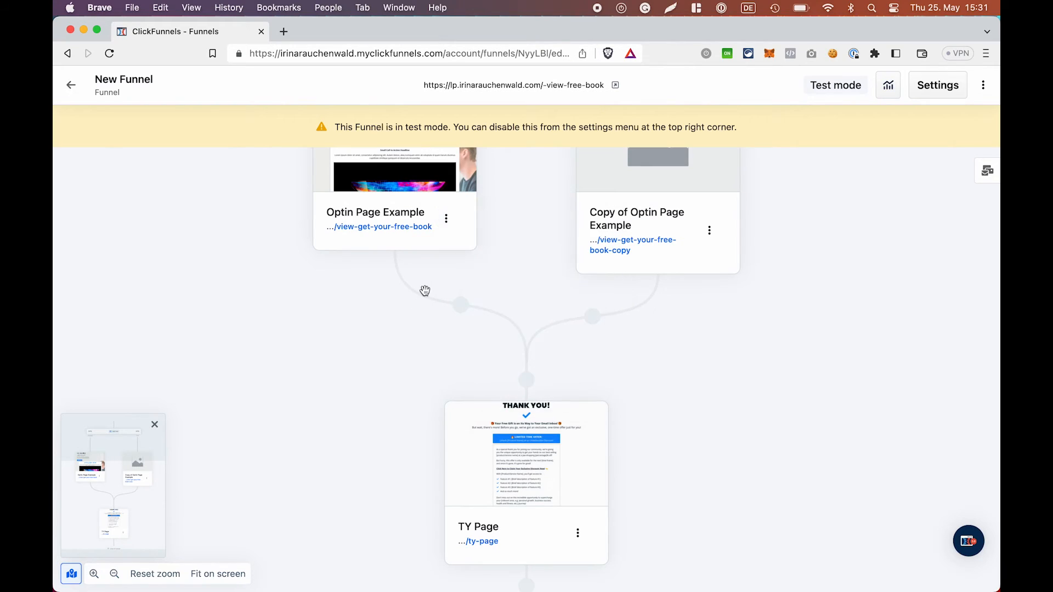
scroll(484, 250, "up", 3)
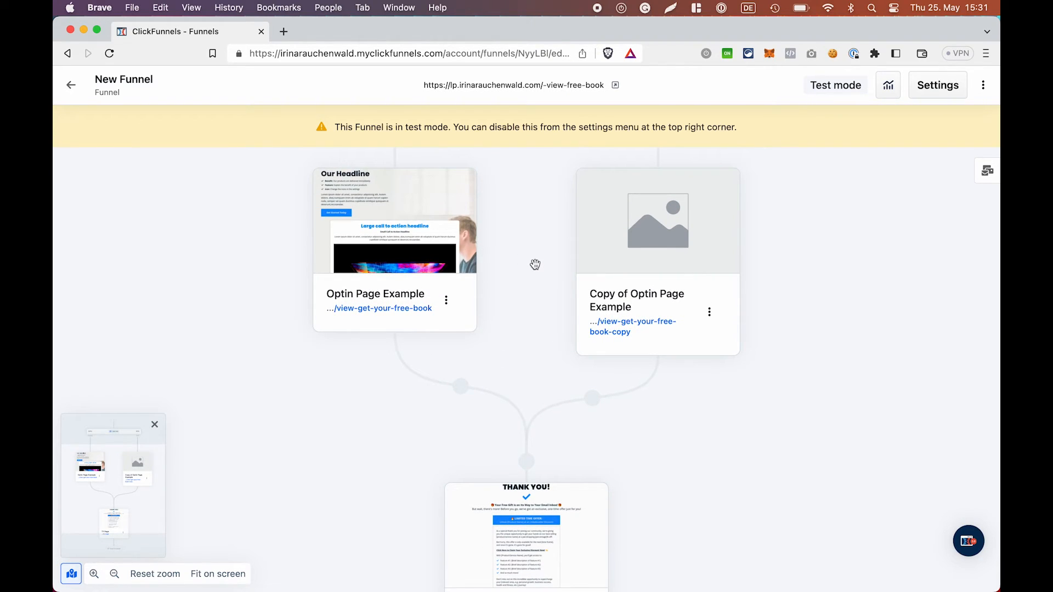
left_click(447, 304)
left_click(511, 447)
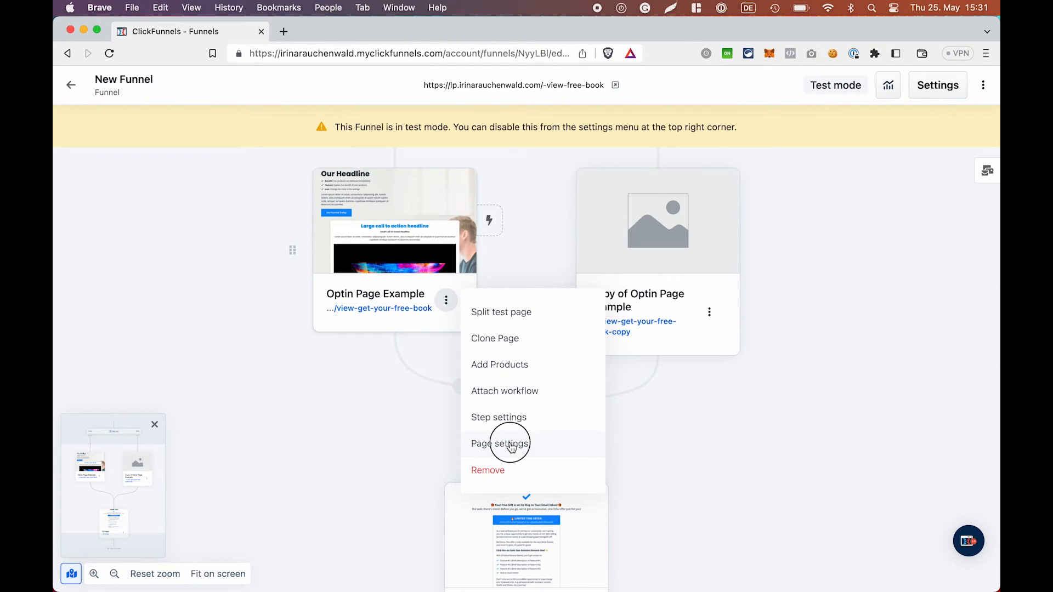
scroll(867, 294, "down", 5)
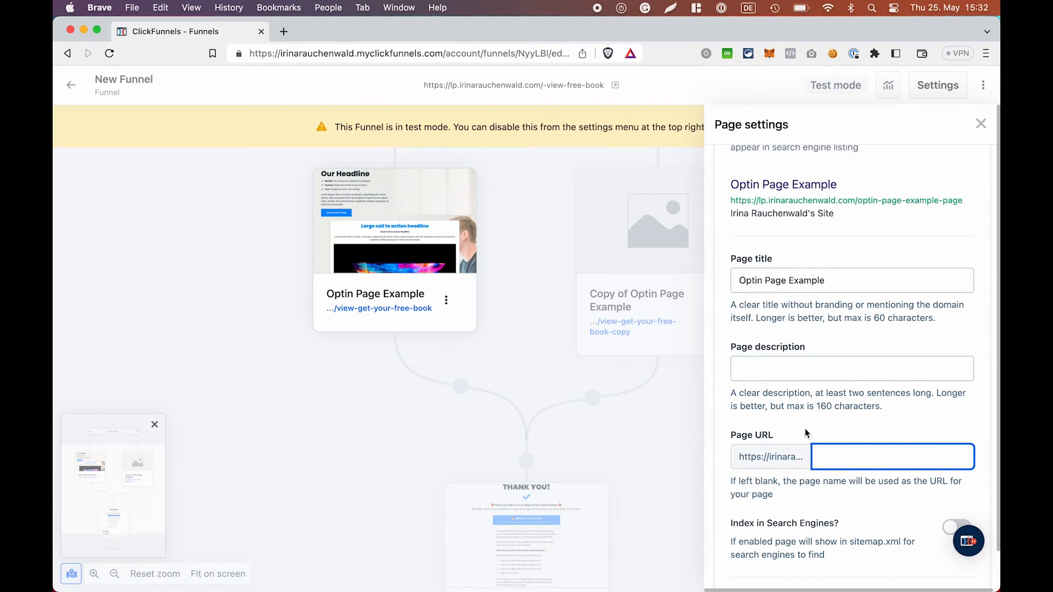
type("/view-get-your-free-book")
left_click_drag(848, 458, 821, 457)
key("BackSpace")
scroll(898, 429, "down", 3)
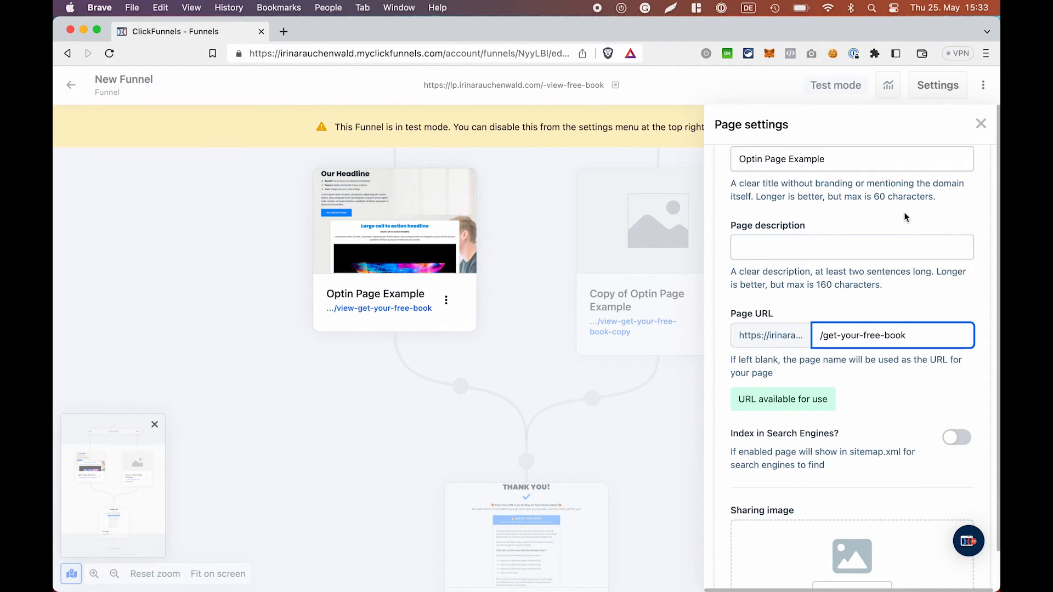
- Set the page title to "Get Your Free Book!" and update the page
scroll(905, 216, "up", 5)
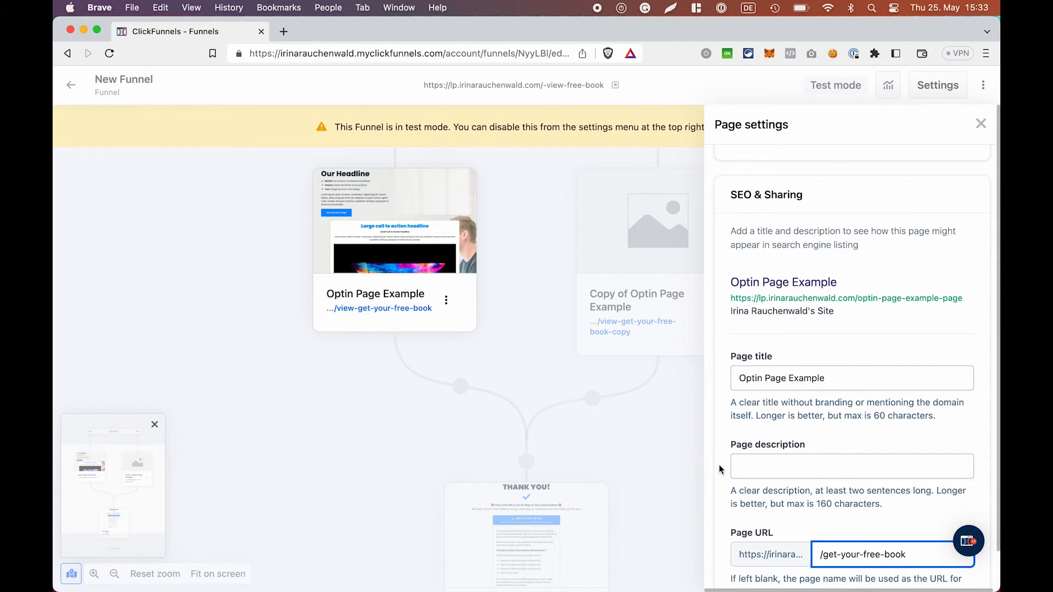
scroll(760, 448, "down", 2)
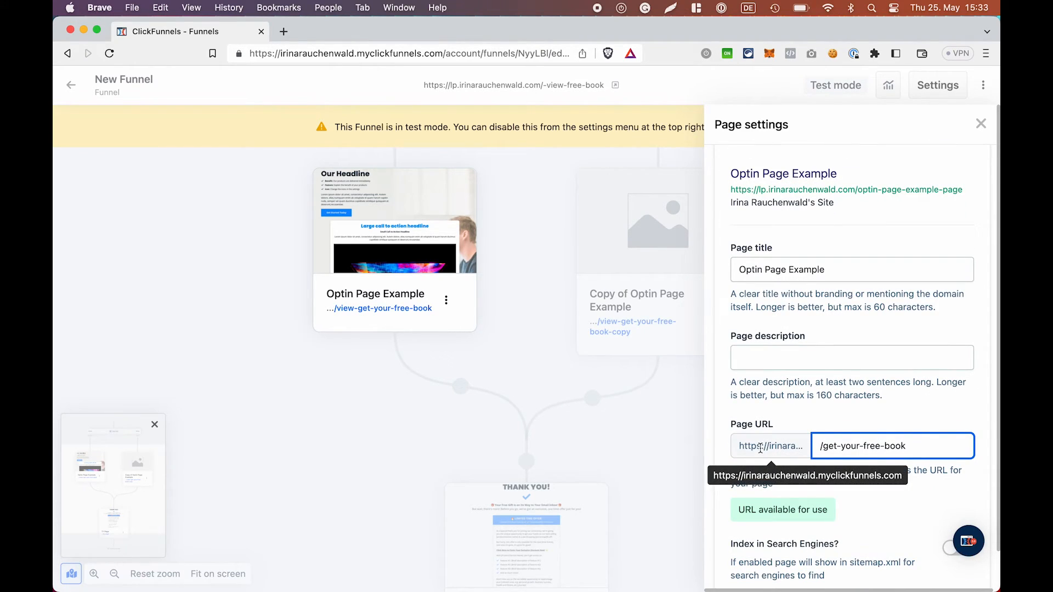
scroll(767, 257, "up", 2)
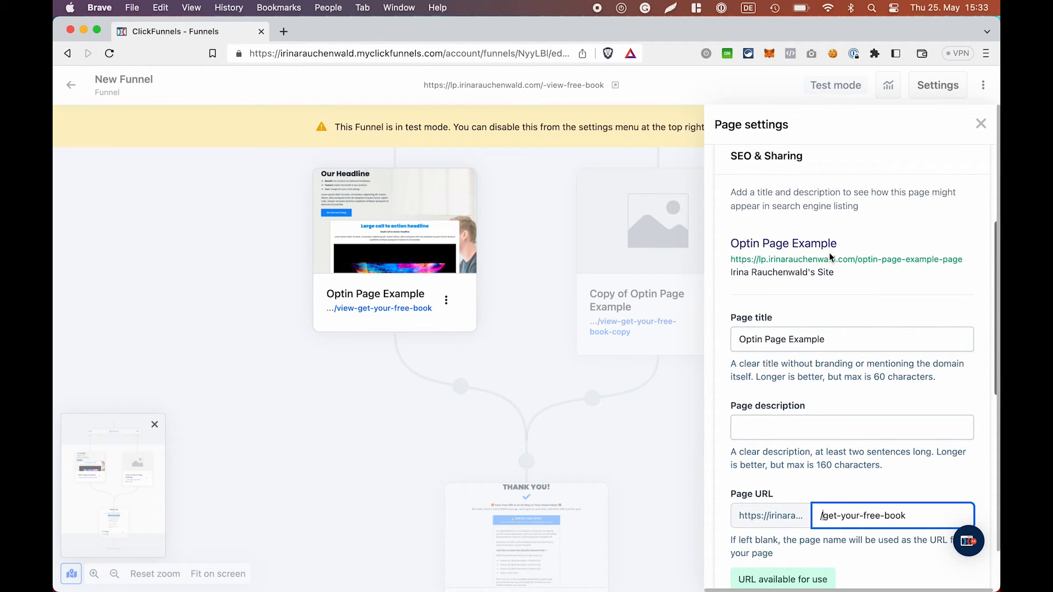
left_click_drag(739, 339, 837, 337)
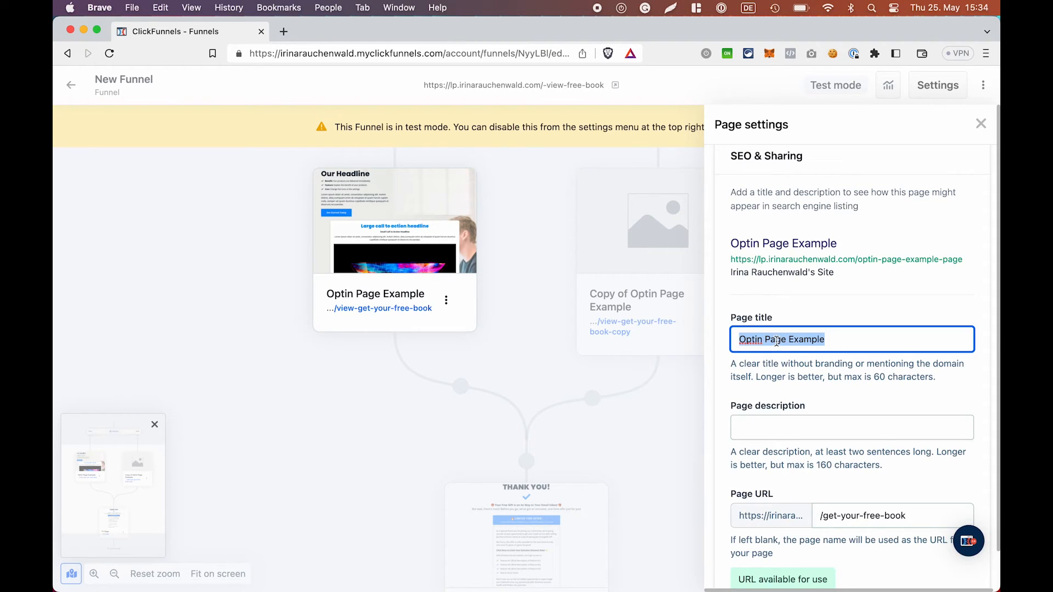
type("Get Your Free Book!")
left_click(854, 377)
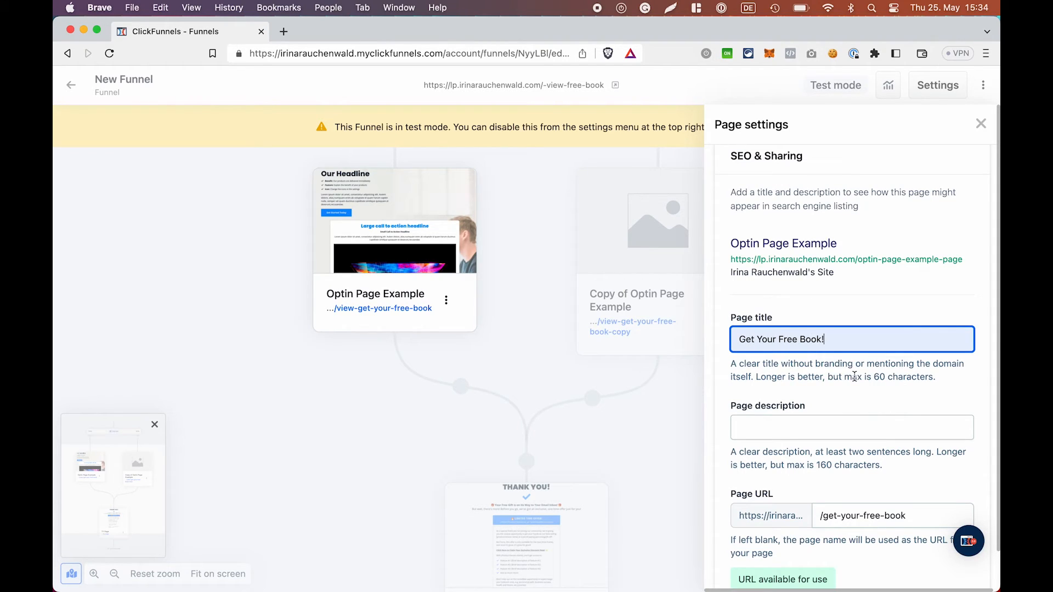
left_click(806, 431)
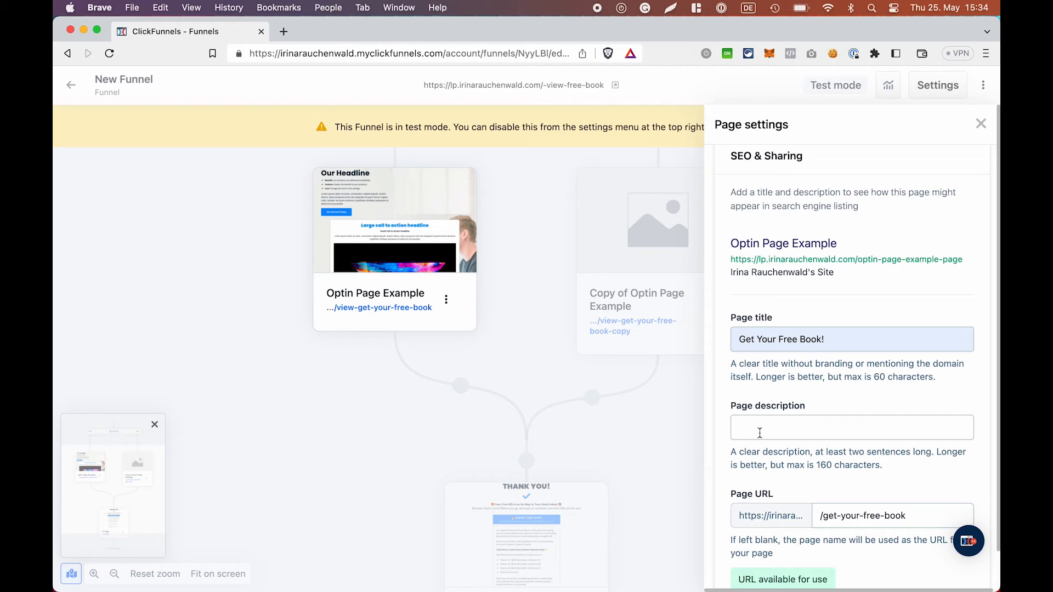
scroll(883, 419, "down", 3)
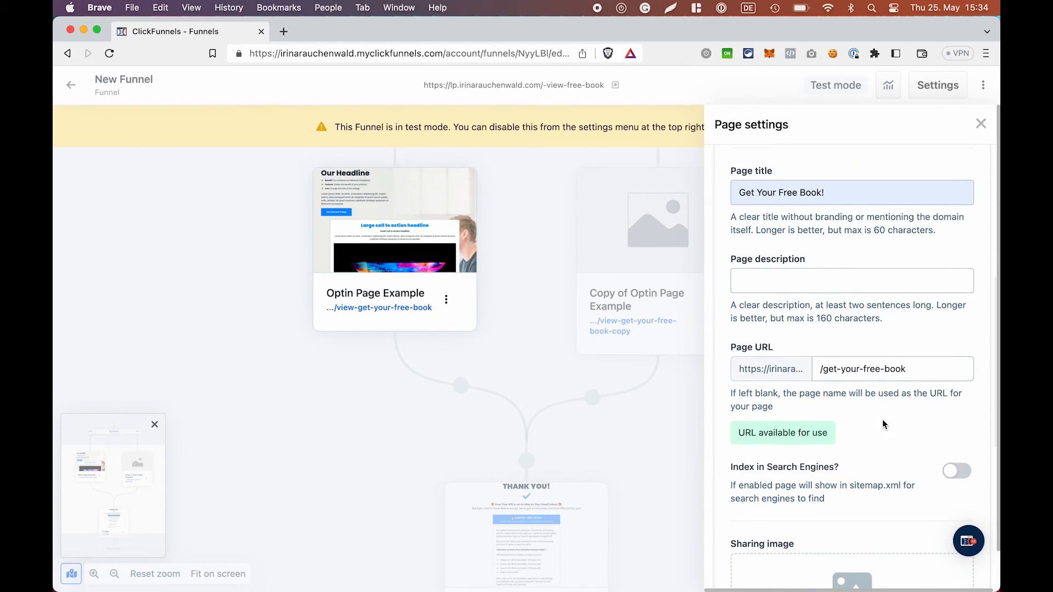
scroll(856, 401, "down", 4)
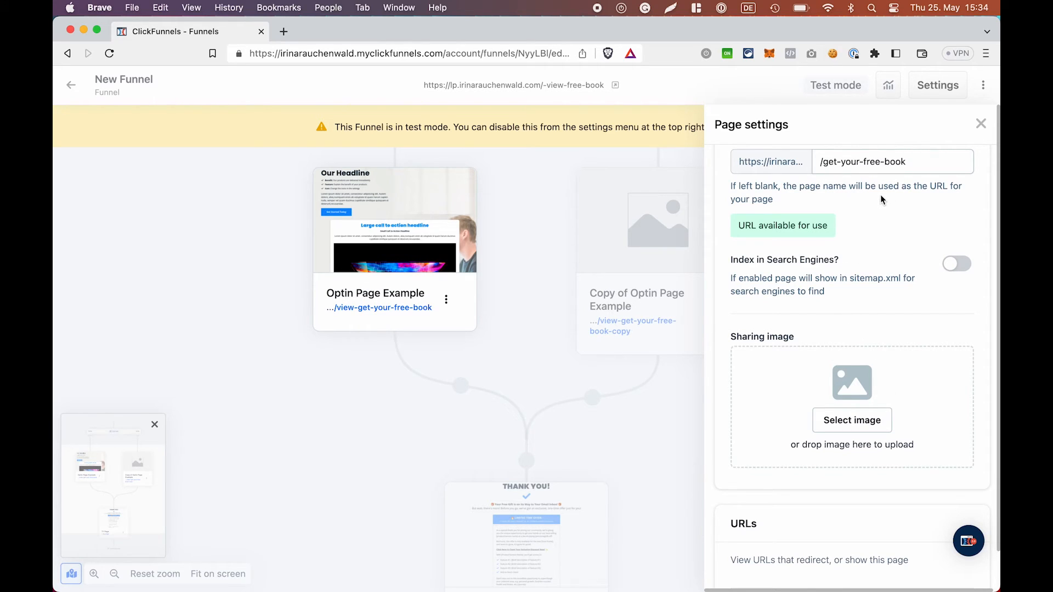
scroll(831, 341, "down", 6)
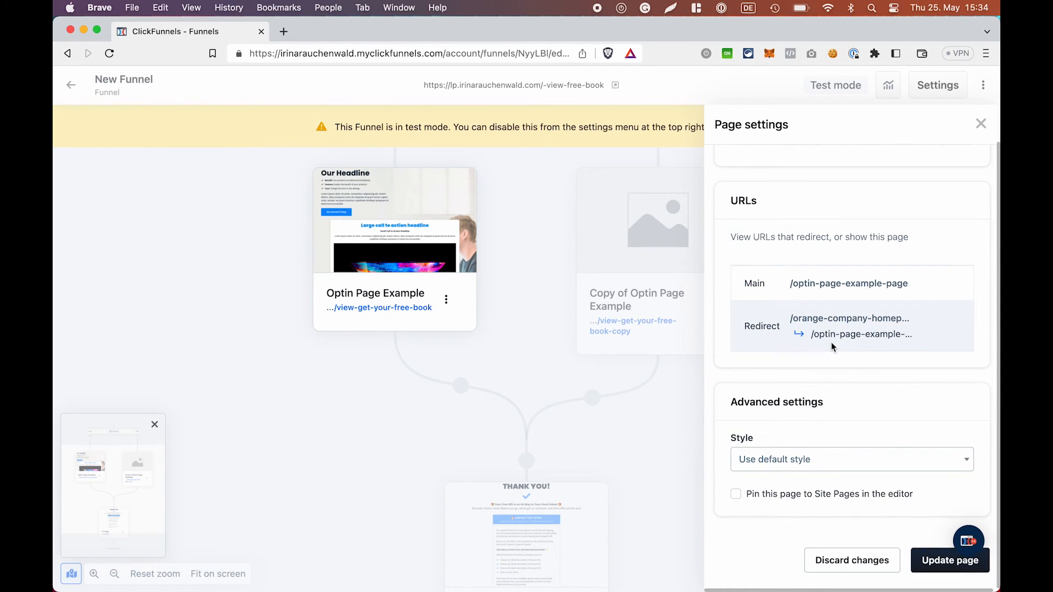
left_click(930, 568)
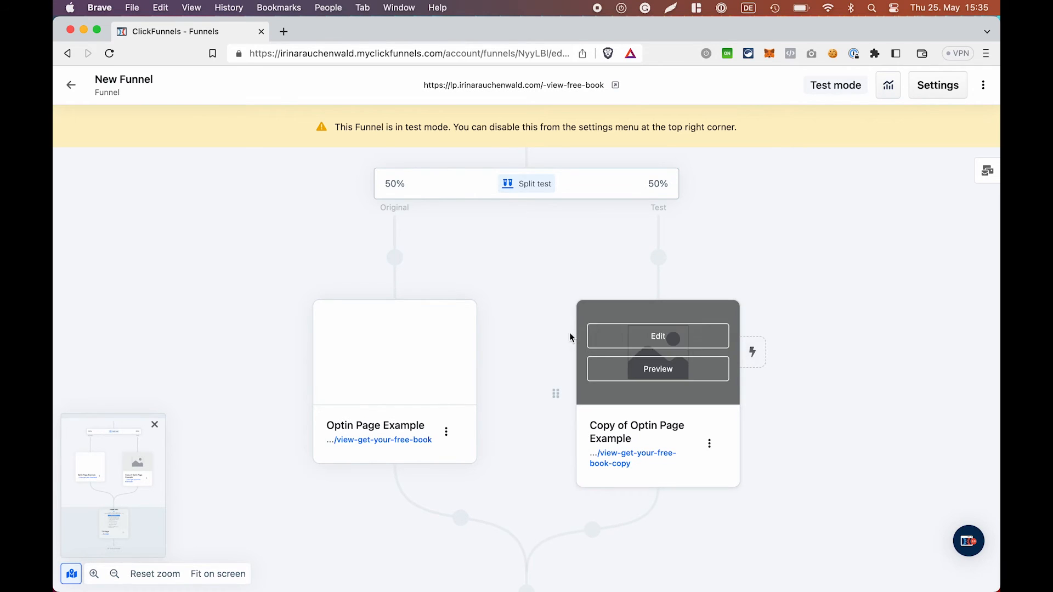
- Turn off test mode in the funnel settings and update the funnel
scroll(550, 311, "up", 2)
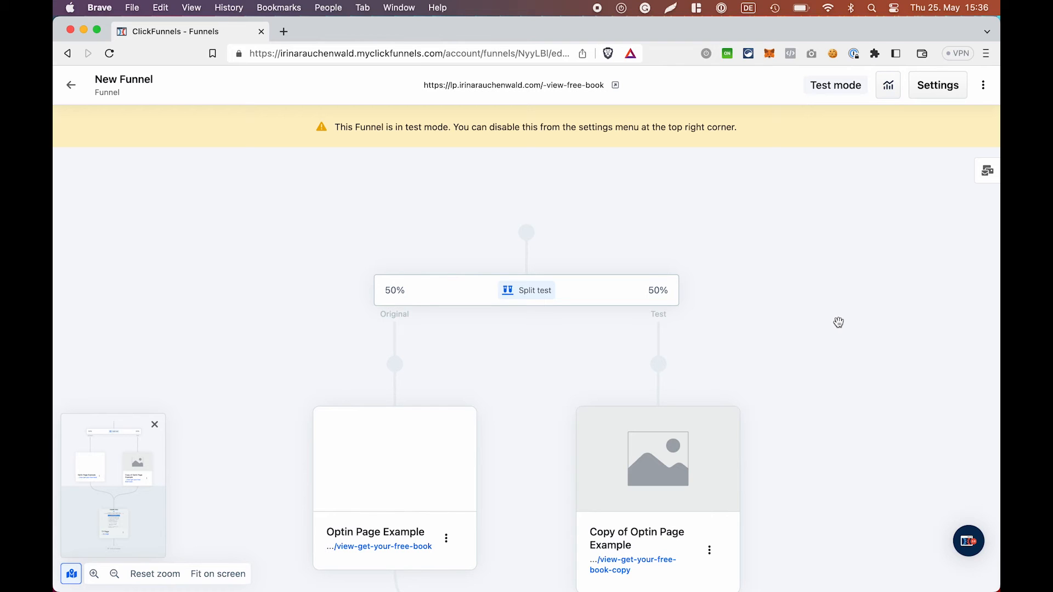
left_click(936, 91)
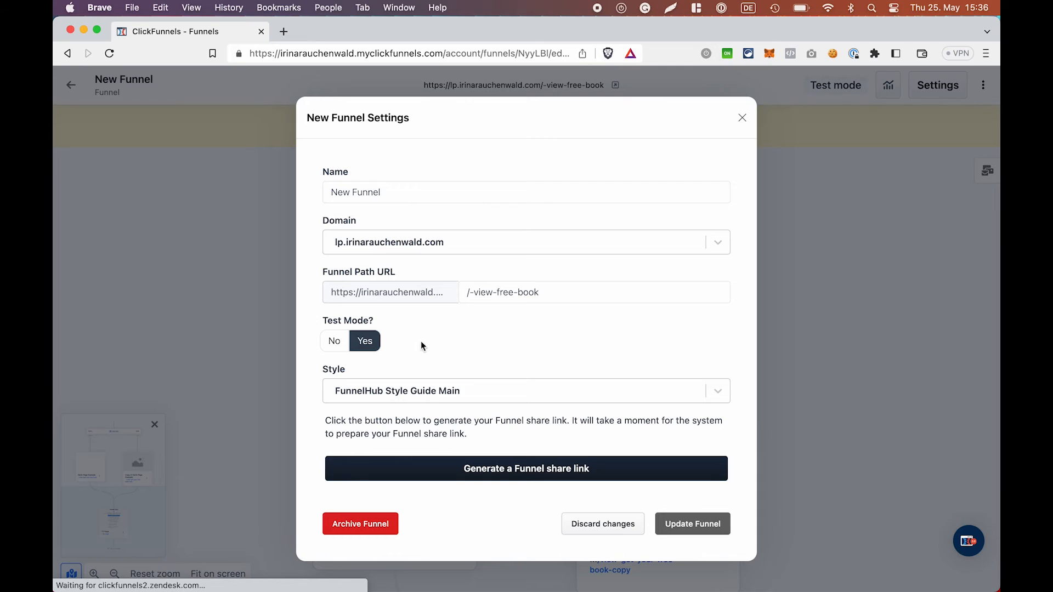
left_click(336, 344)
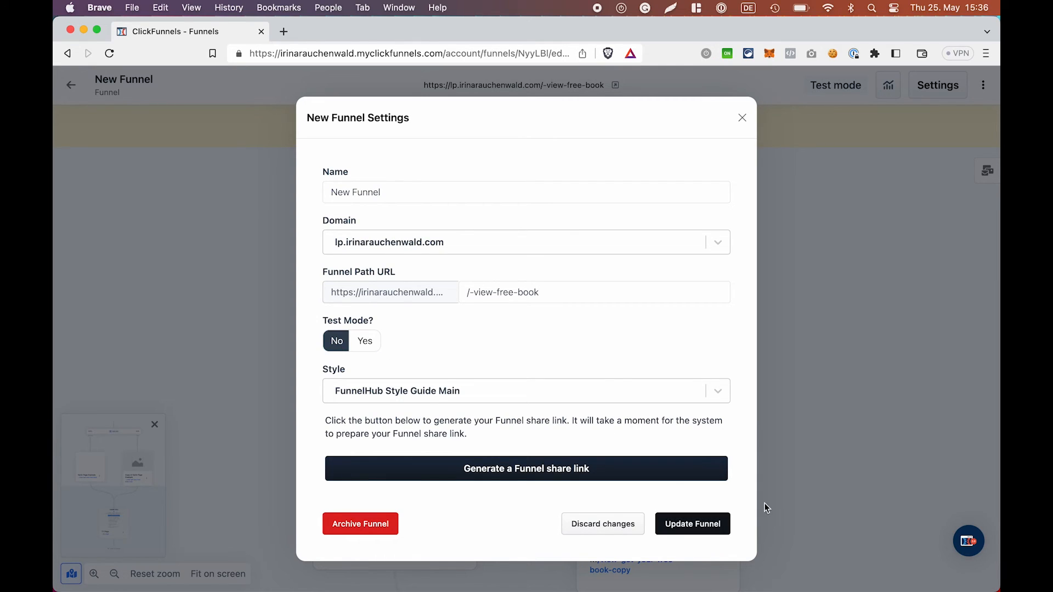
left_click(711, 533)
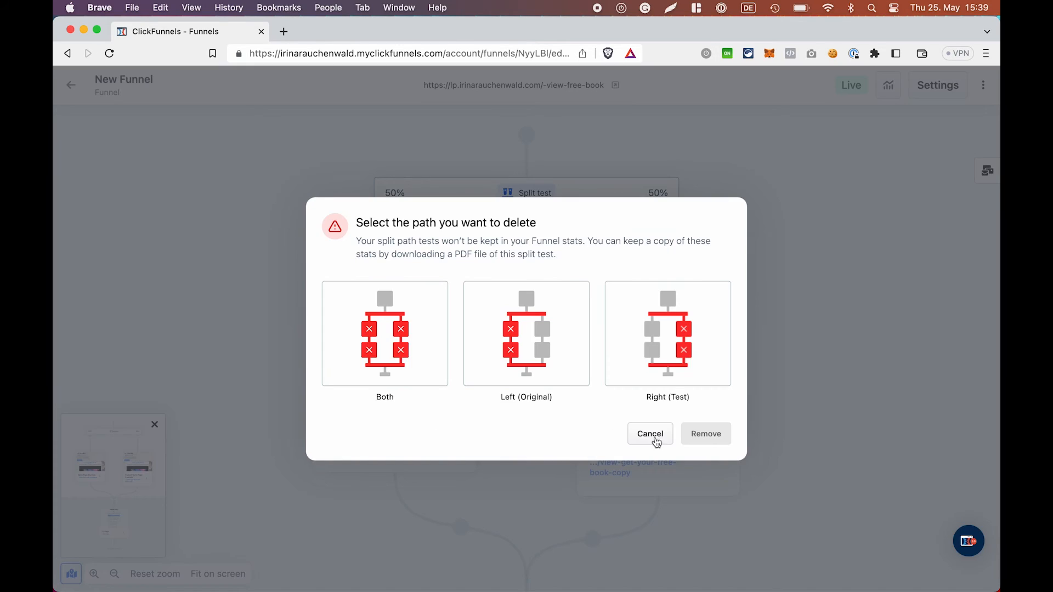
- Remove the split test together with its Left (Original) path, keeping the copied opt-in page
left_click(651, 437)
mouse_move(644, 245)
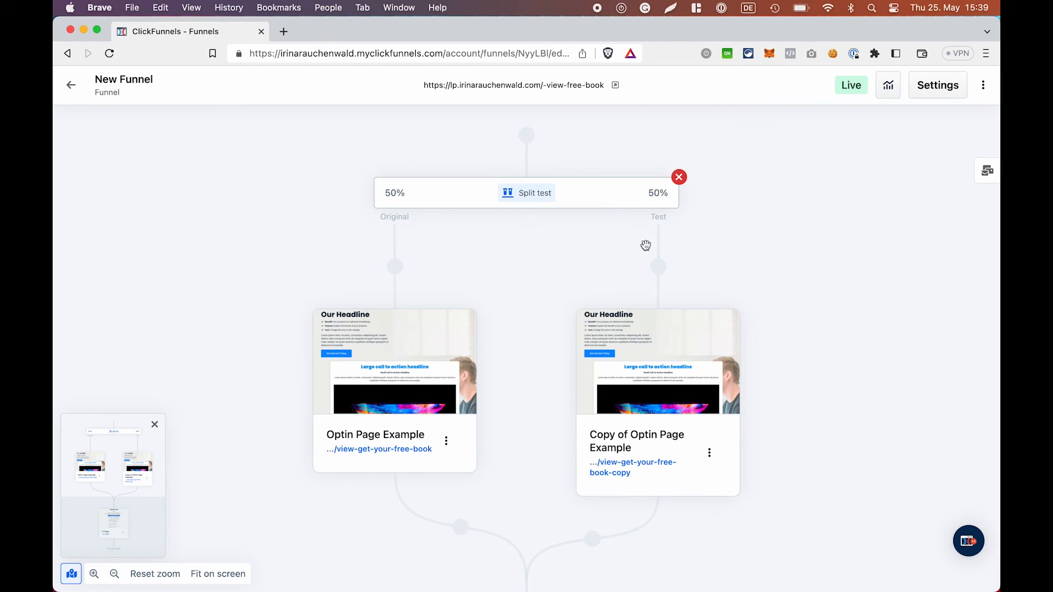
left_click(679, 180)
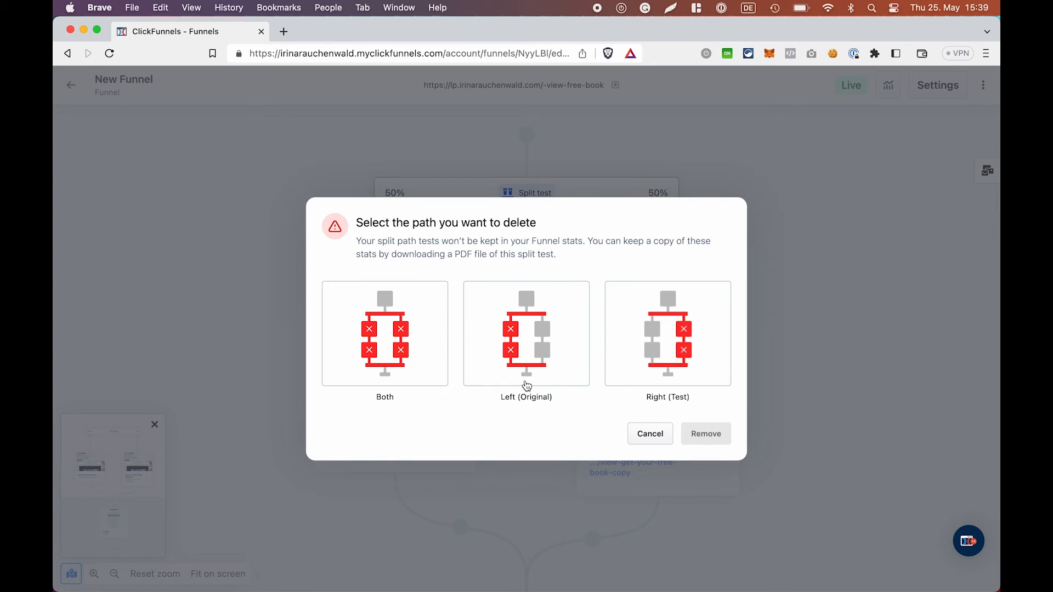
left_click(536, 350)
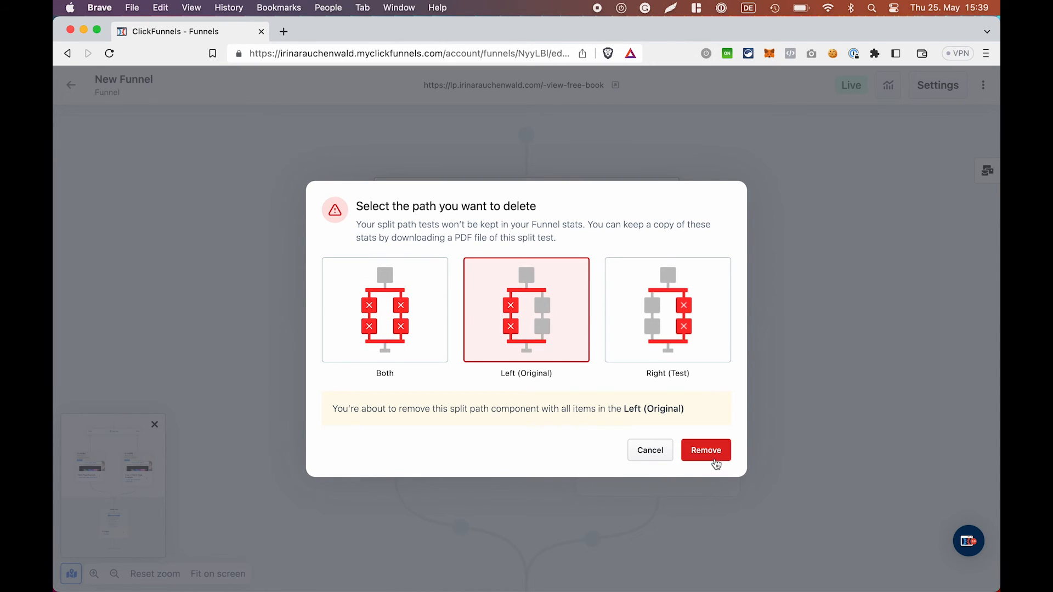
left_click(714, 461)
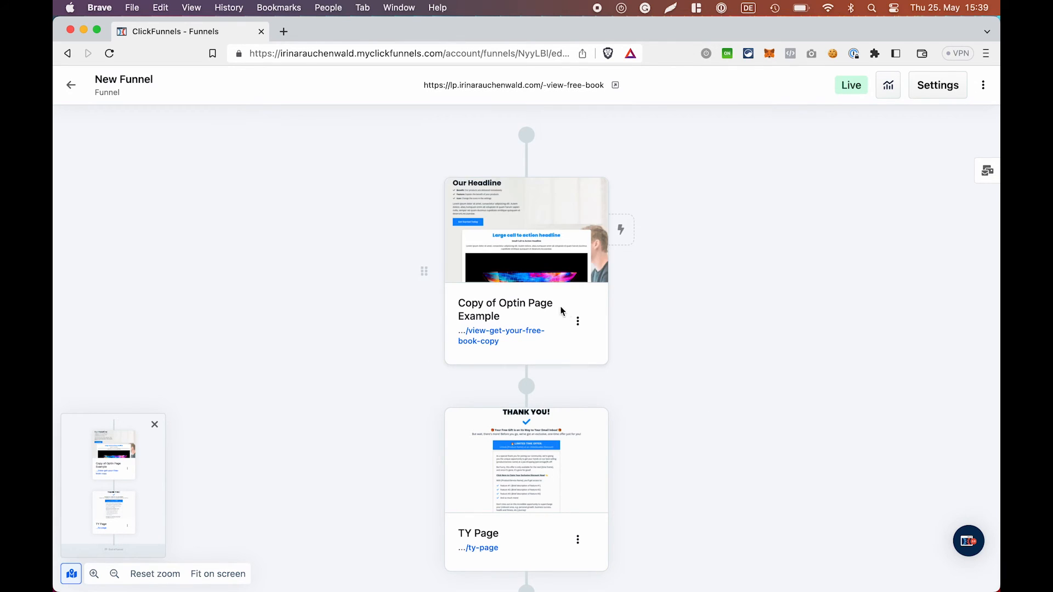
- Attach a new workflow named "New Test Workflow" with the Opt-In event type to the copied opt-in page and check its trigger
left_click(579, 323)
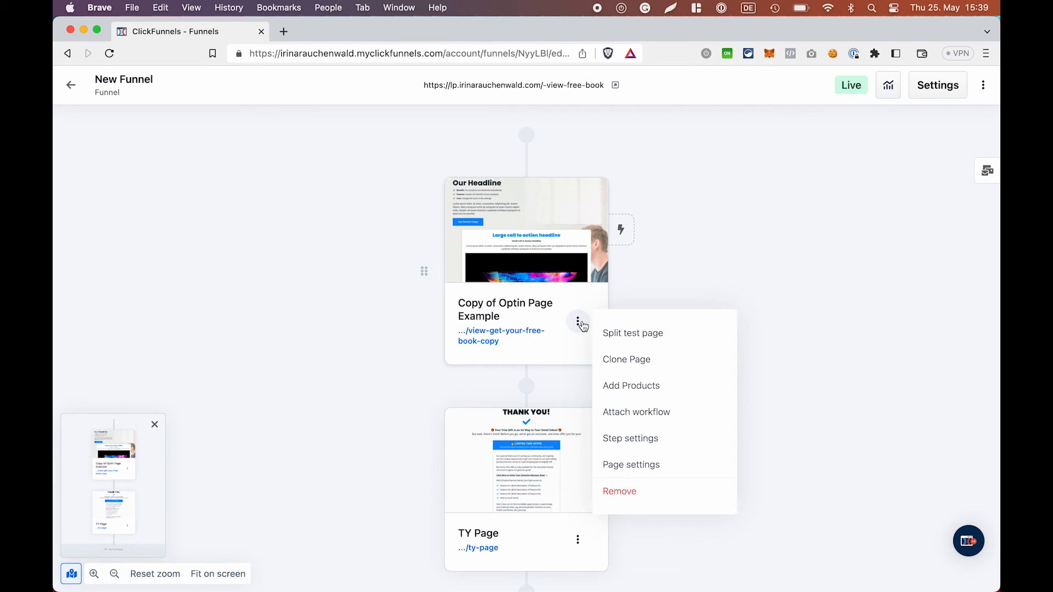
left_click(659, 420)
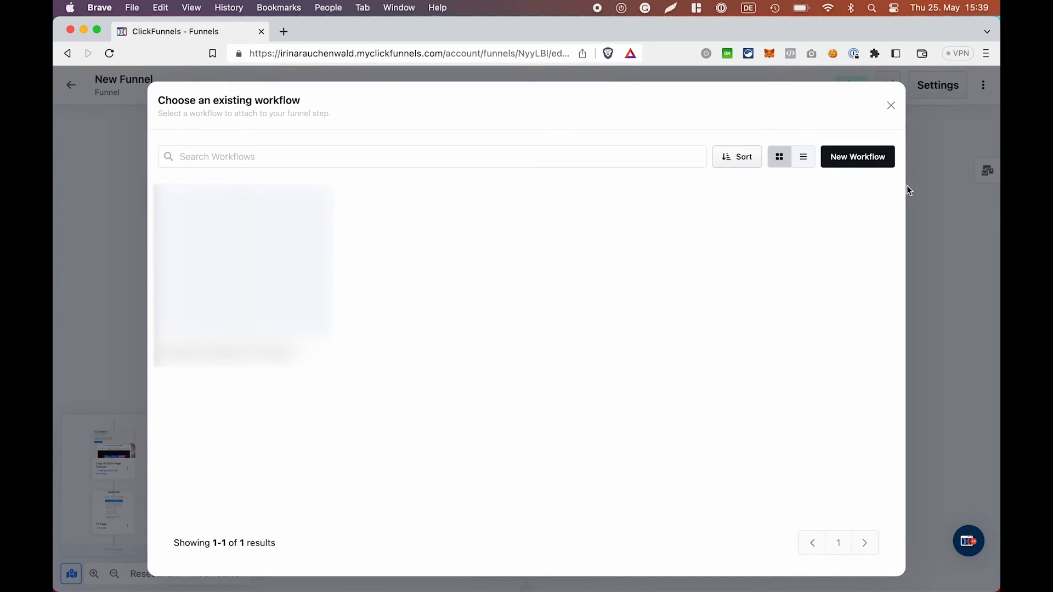
left_click(858, 159)
type("New Test Workflow")
left_click(695, 352)
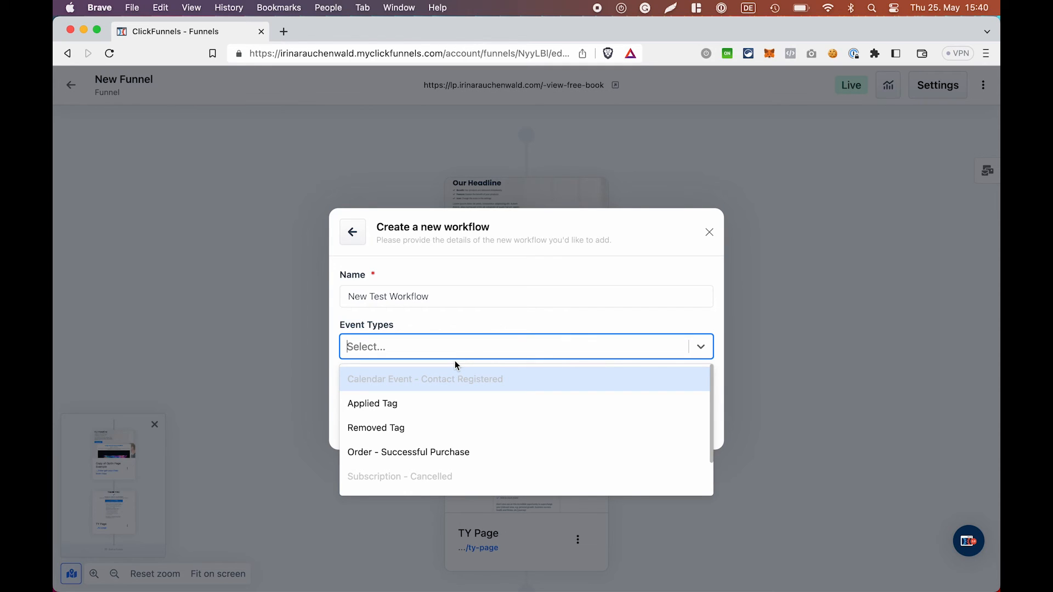
scroll(439, 412, "down", 2)
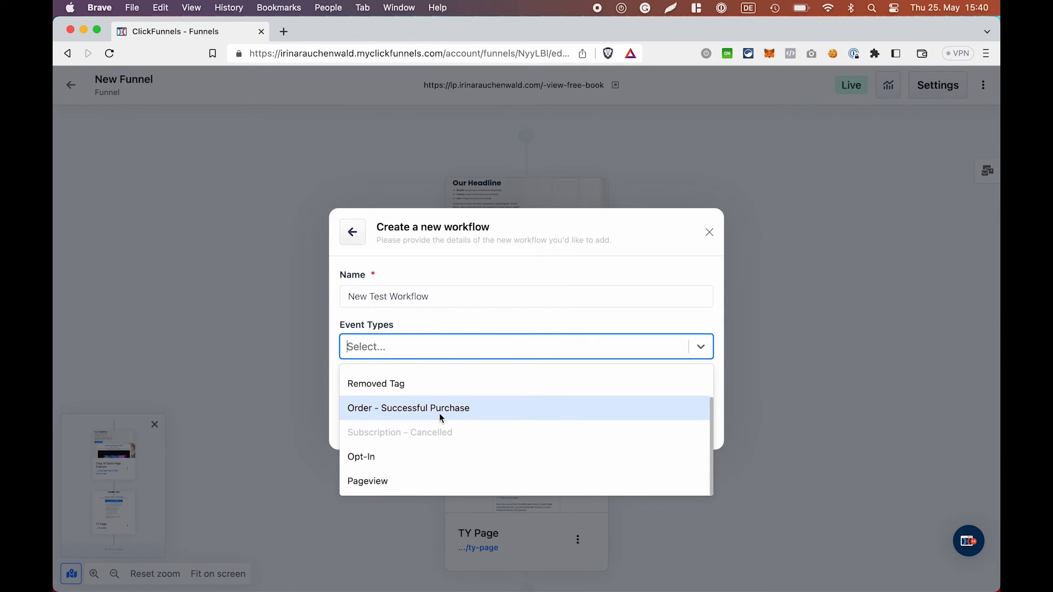
left_click(393, 458)
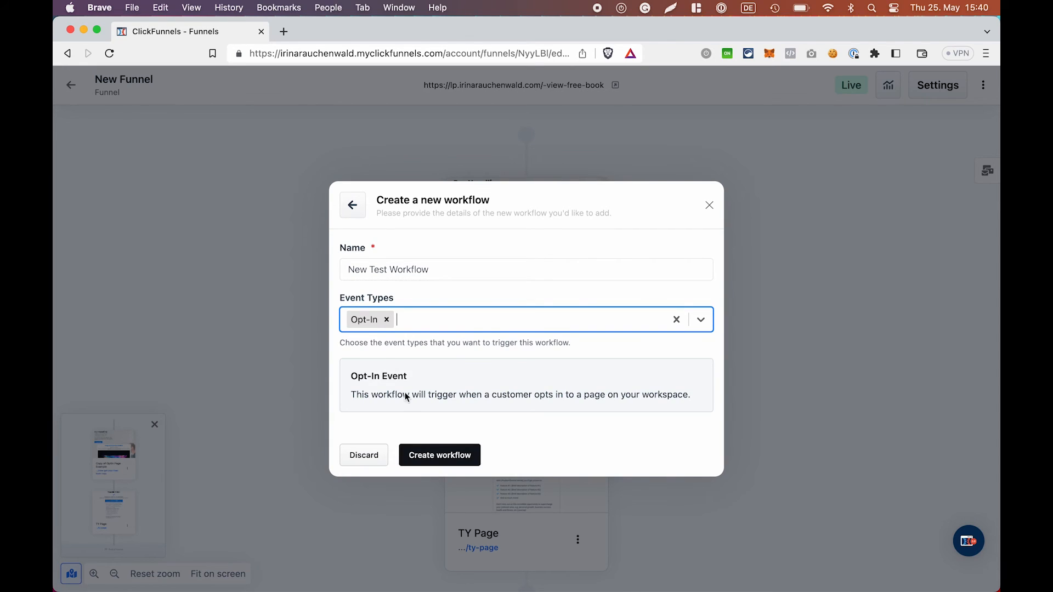
left_click(455, 462)
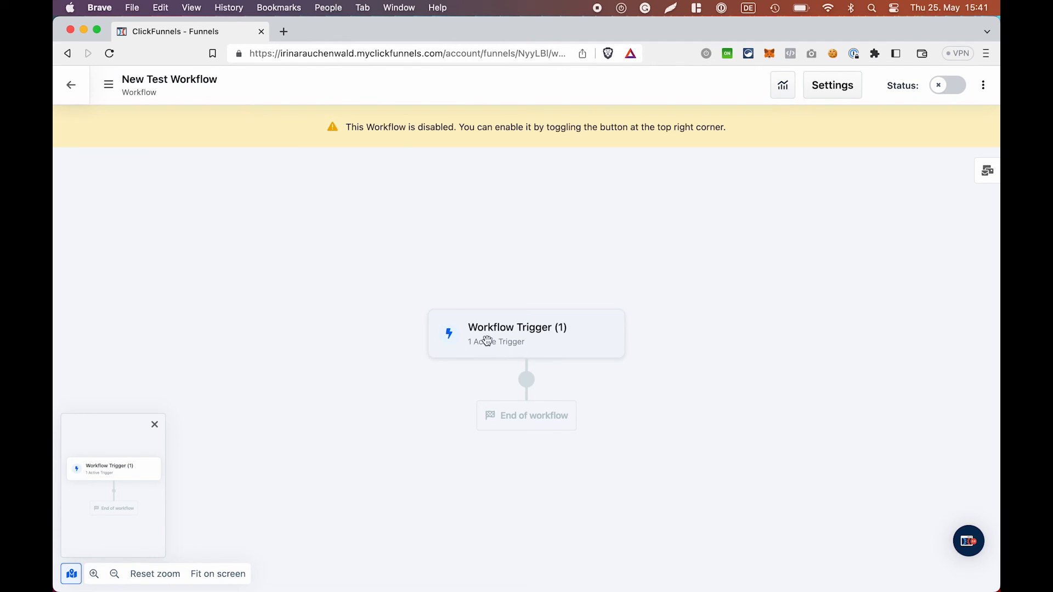
left_click(544, 339)
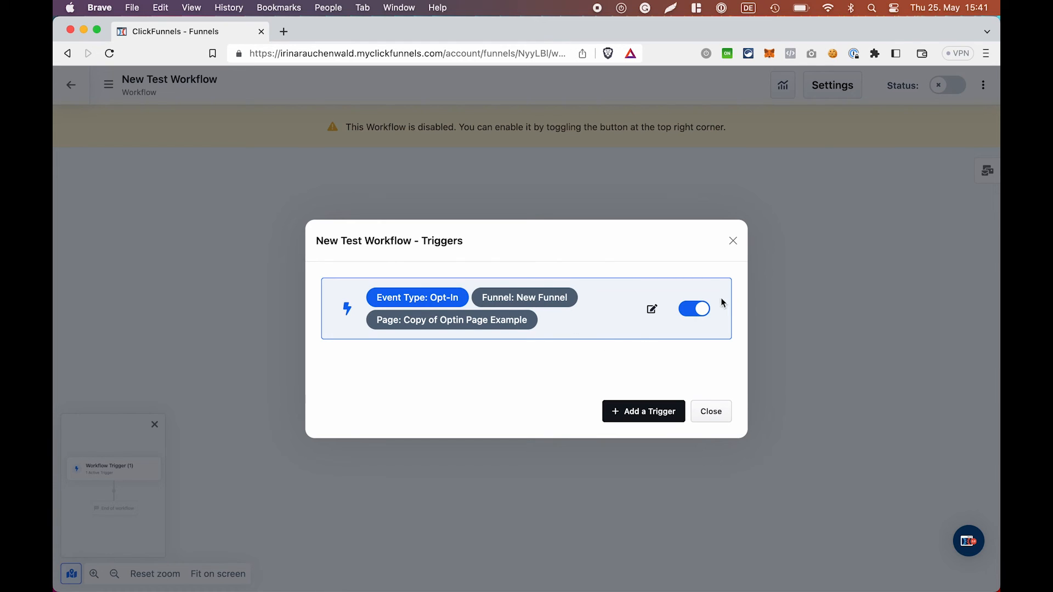
left_click(722, 409)
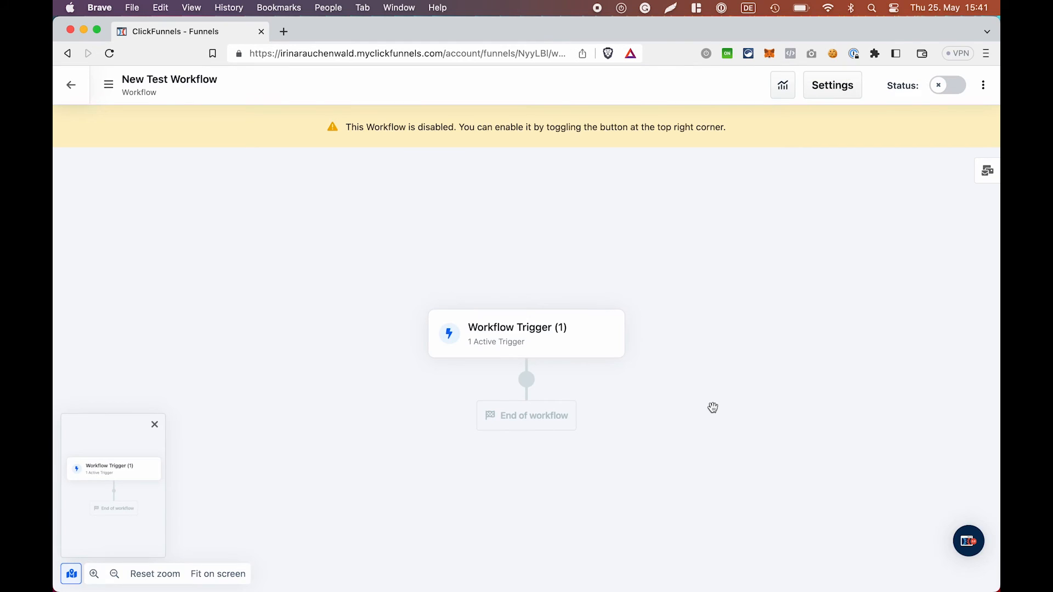
- Add a contact tagging step after the workflow trigger that adds the "LM Bridge Page" tag
left_click(527, 381)
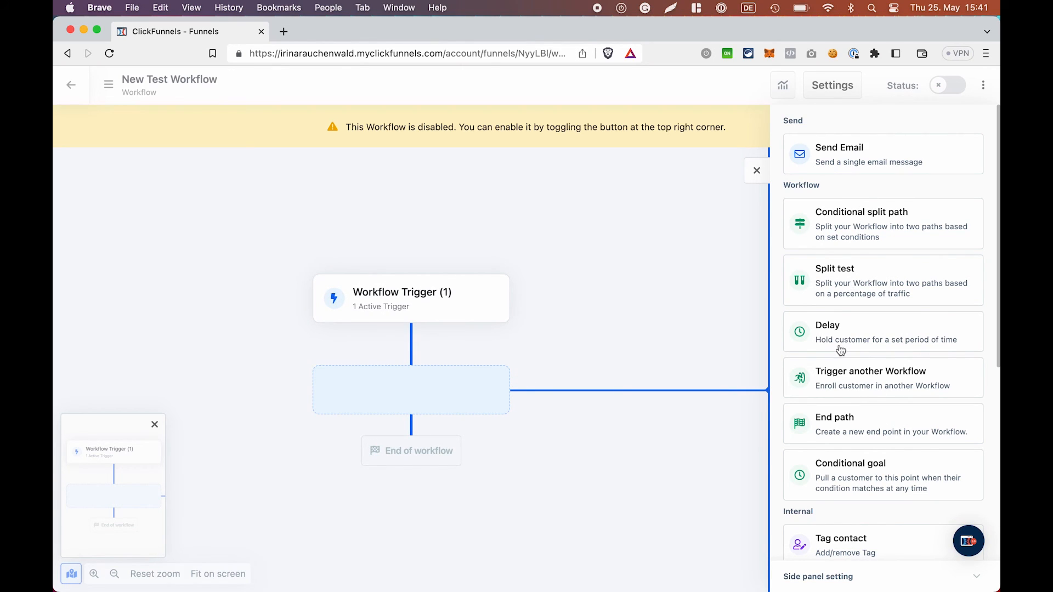
scroll(856, 329, "down", 3)
left_click(849, 447)
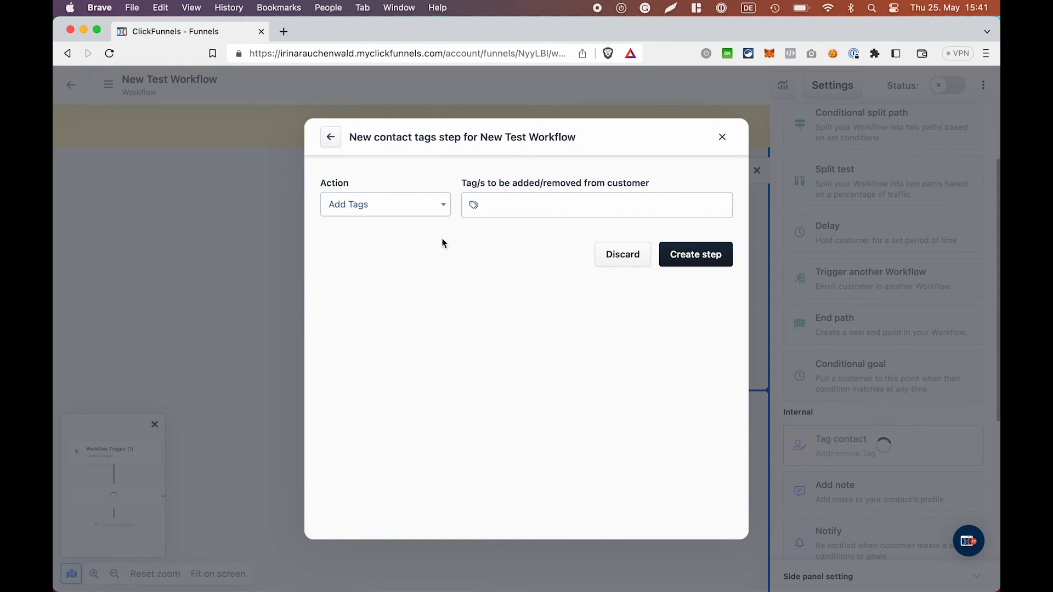
left_click(440, 206)
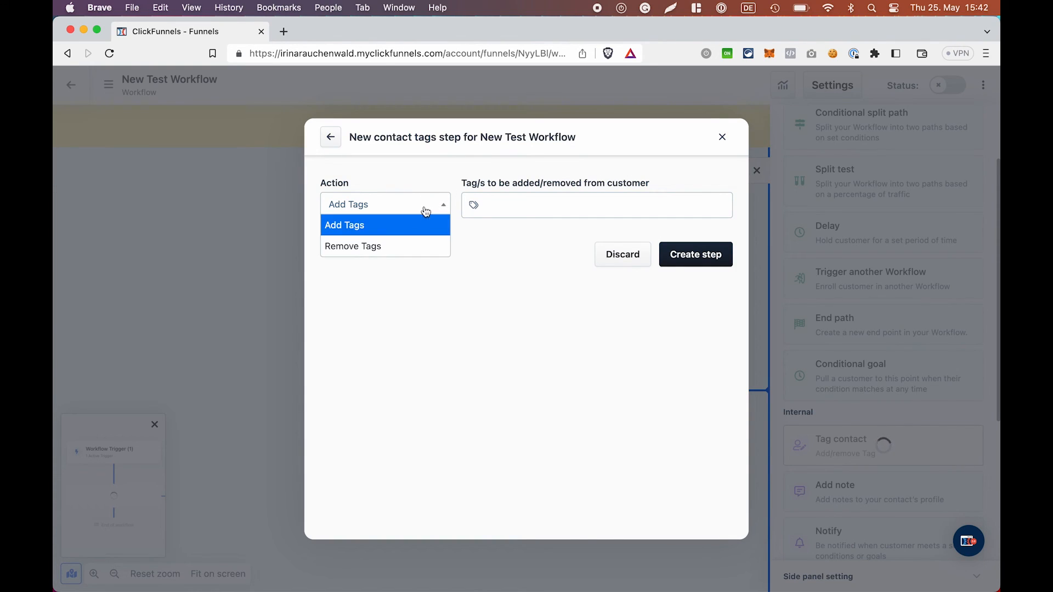
left_click(371, 227)
left_click(525, 209)
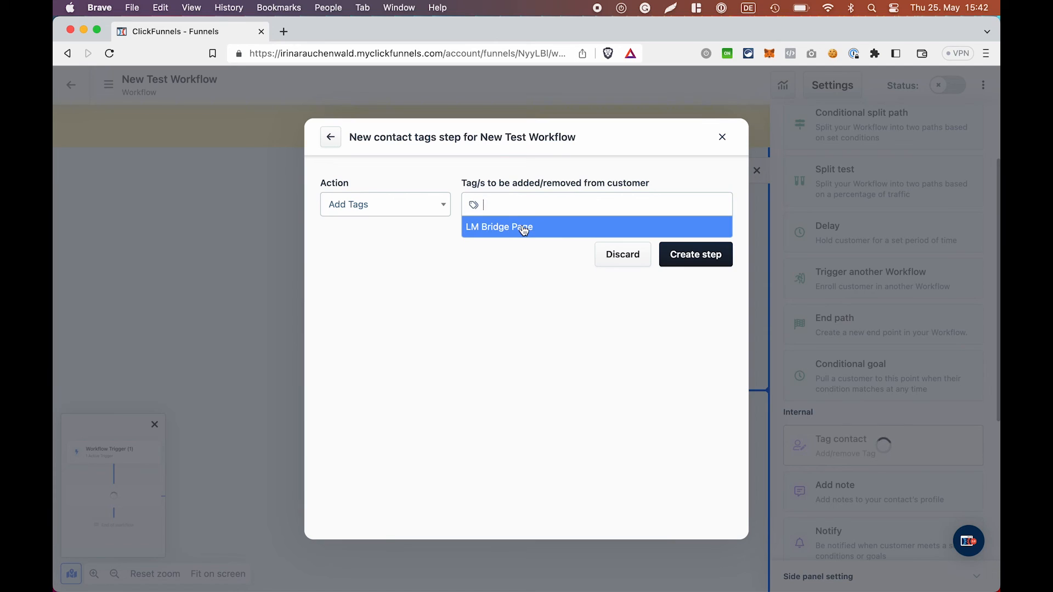
left_click(524, 229)
left_click(690, 257)
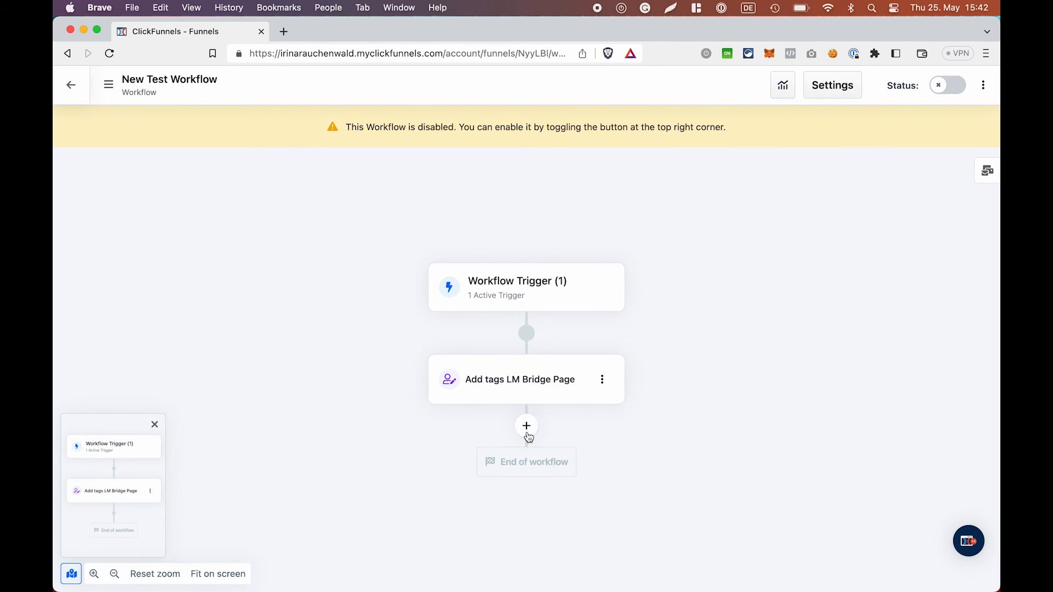
- Look over the email templates offered for a Send Email step after the tag step, without choosing one
left_click(526, 427)
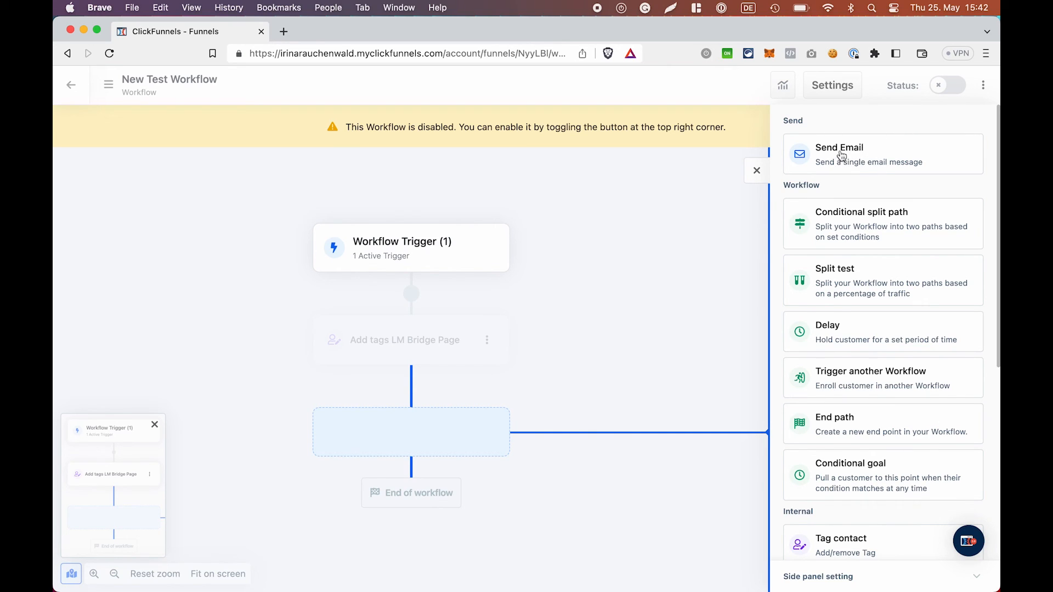
left_click(877, 155)
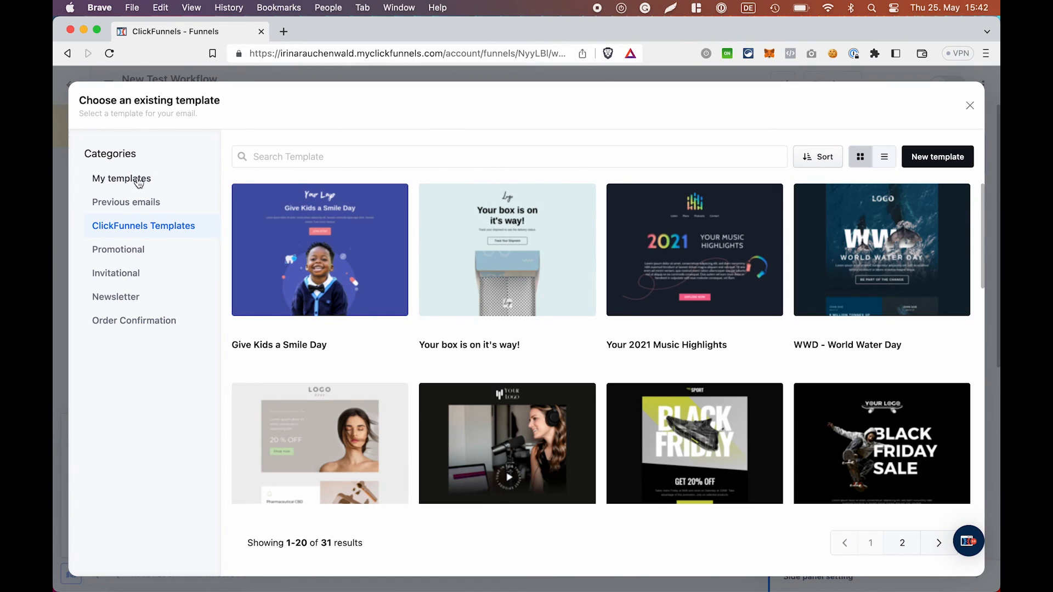
mouse_move(915, 215)
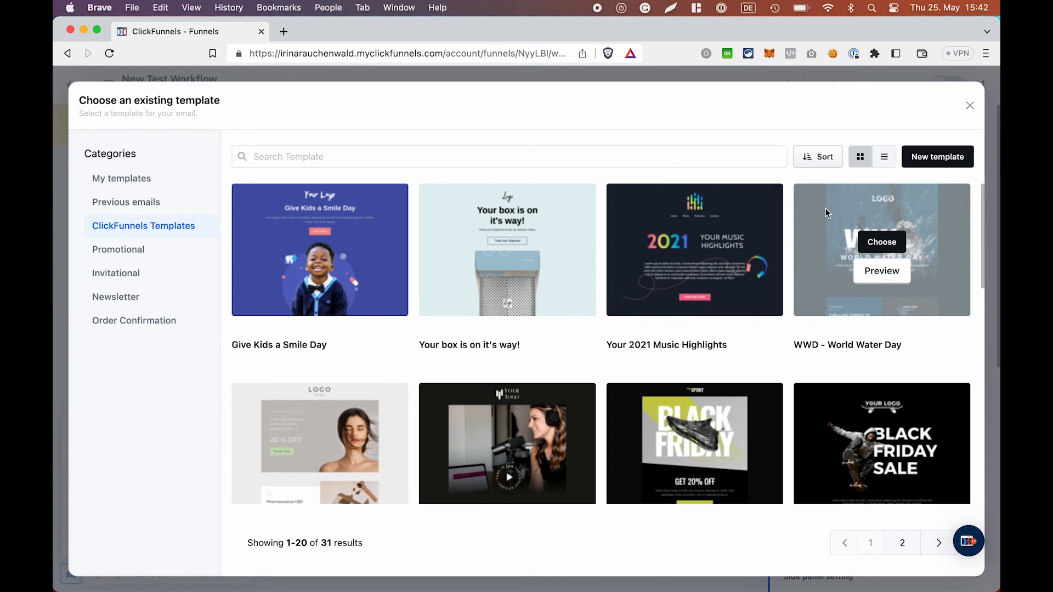
key("Escape")
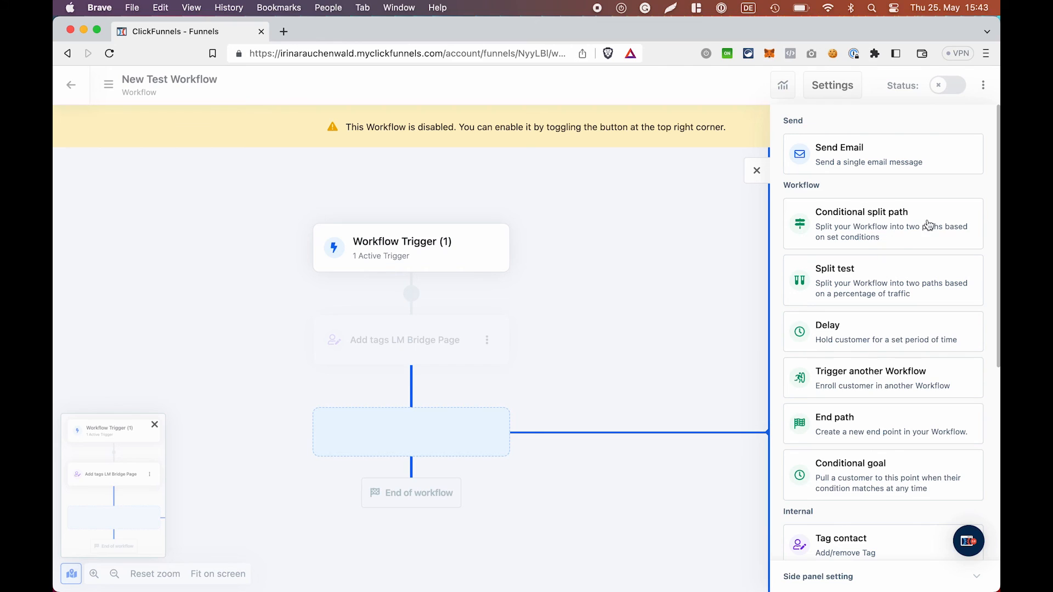
- Configure a delay step of 2 days after the tag step and discard it
left_click(873, 336)
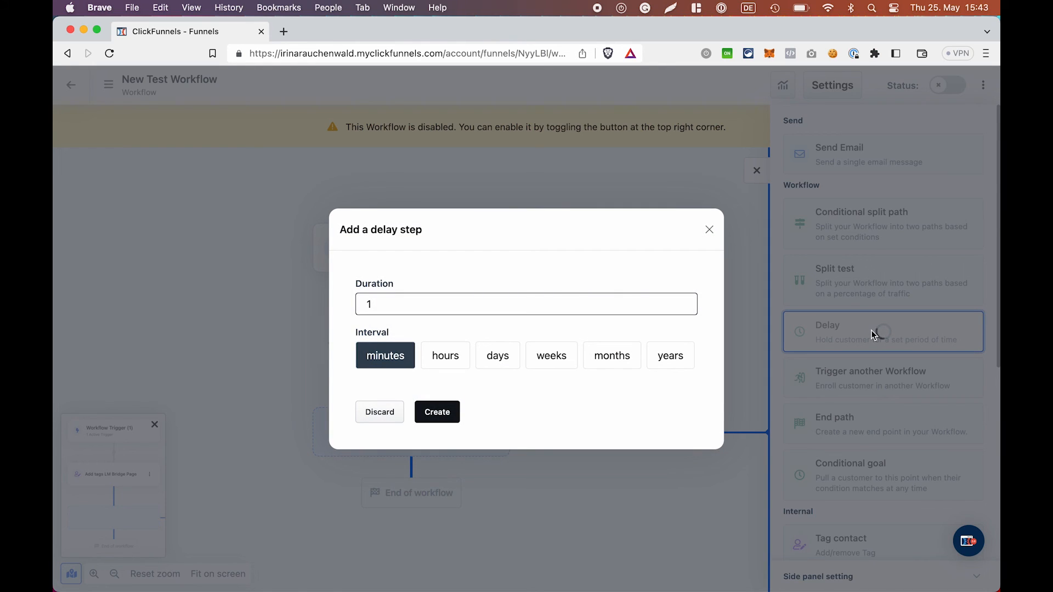
left_click(488, 361)
left_click(390, 301)
key("BackSpace")
type("2")
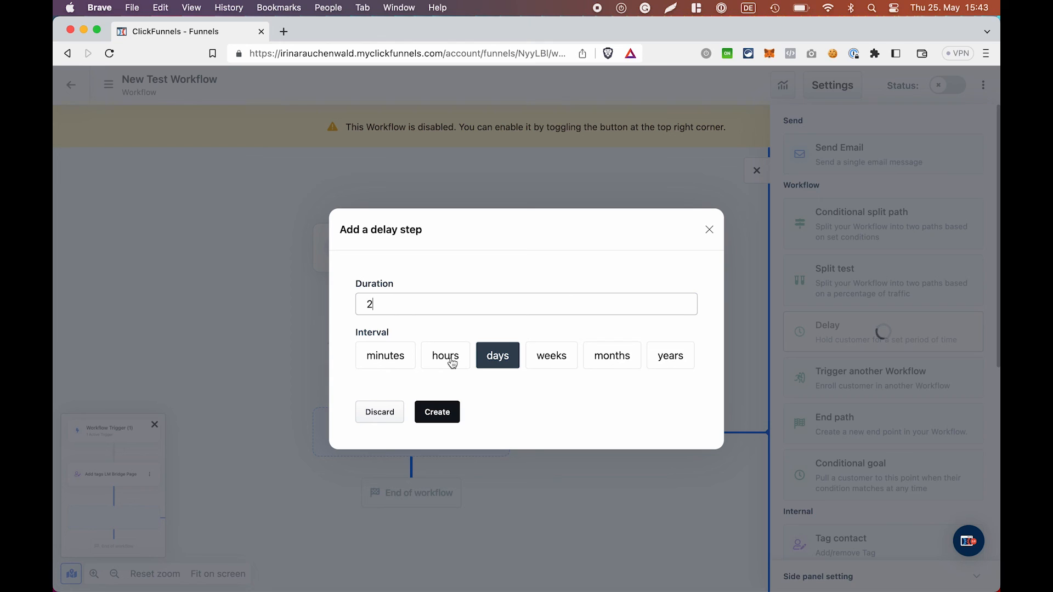
left_click(380, 412)
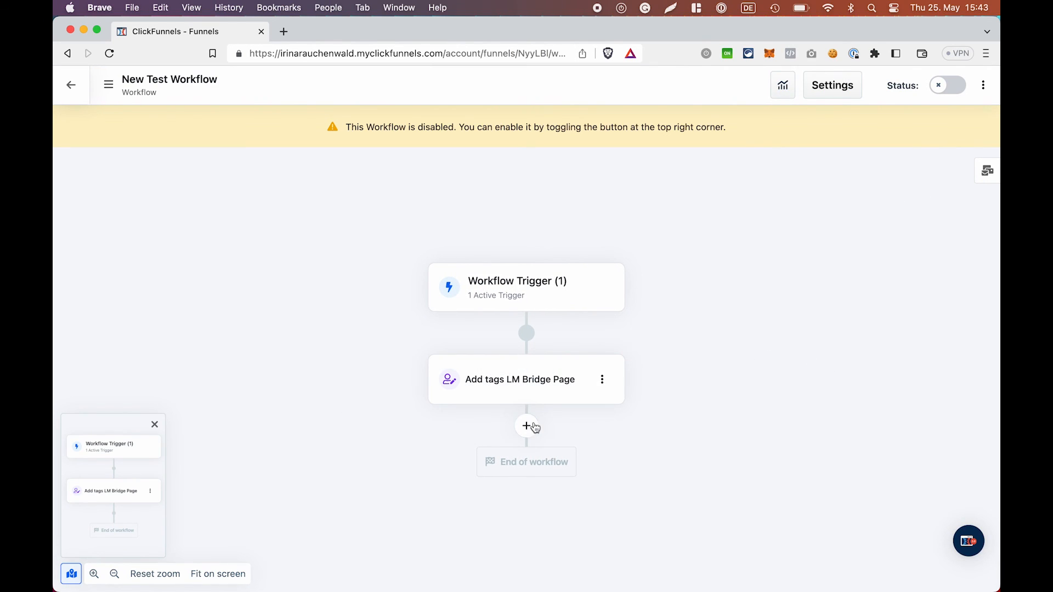
- Look through the remaining step types available after the tag step, down to the integration and course enrollment actions
left_click(529, 425)
scroll(833, 463, "down", 7)
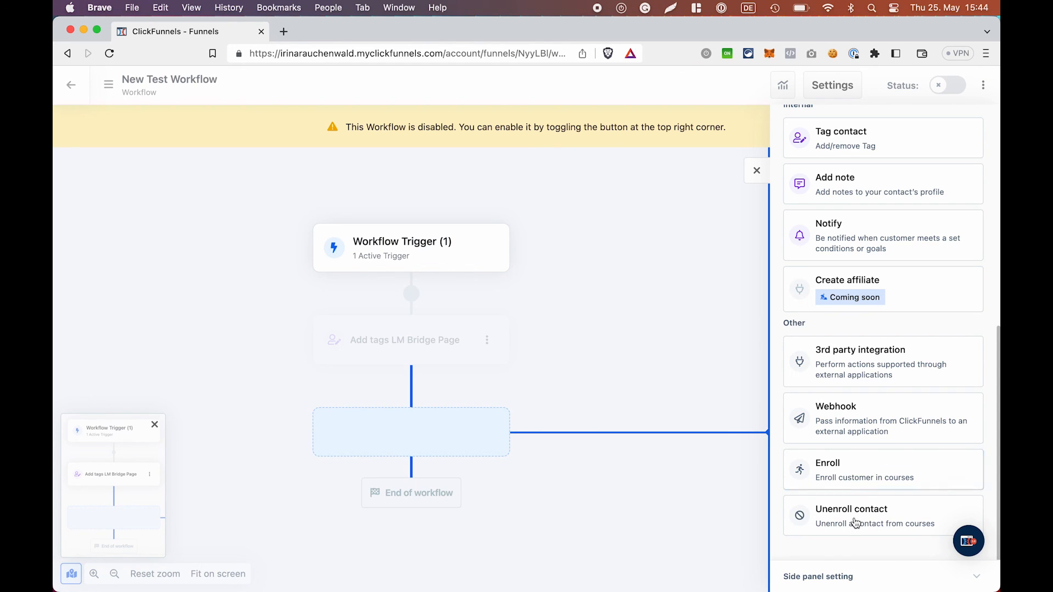
left_click(659, 330)
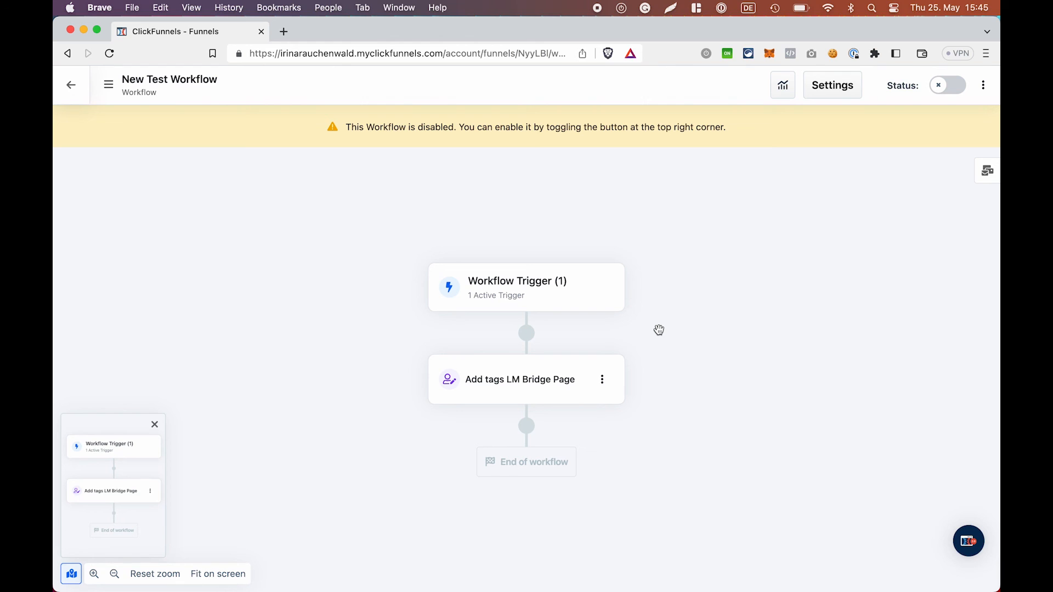
- Examine the event types offered for an additional workflow trigger, without creating one
left_click(556, 295)
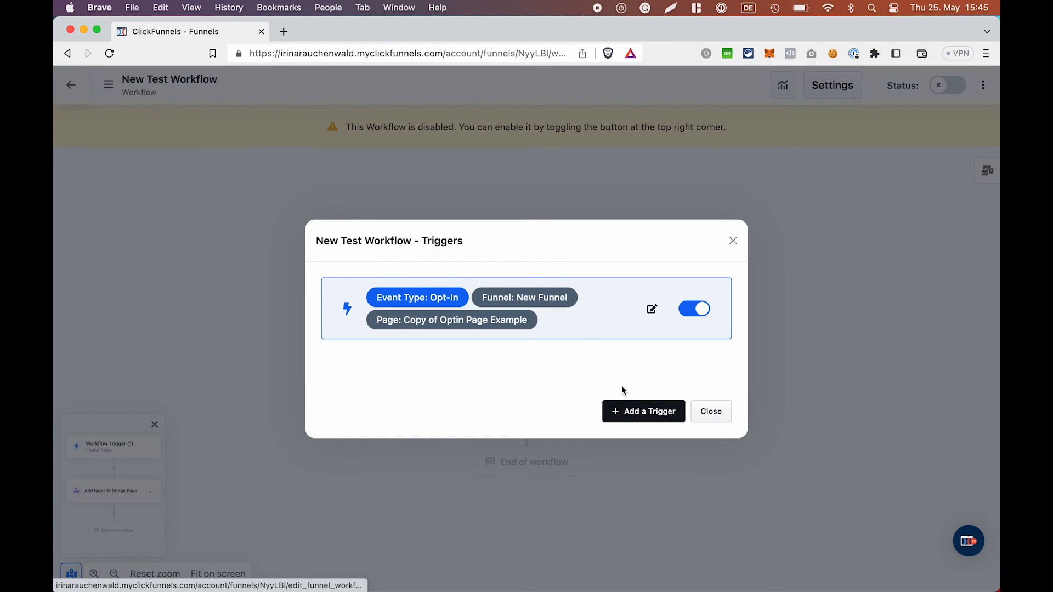
left_click(641, 414)
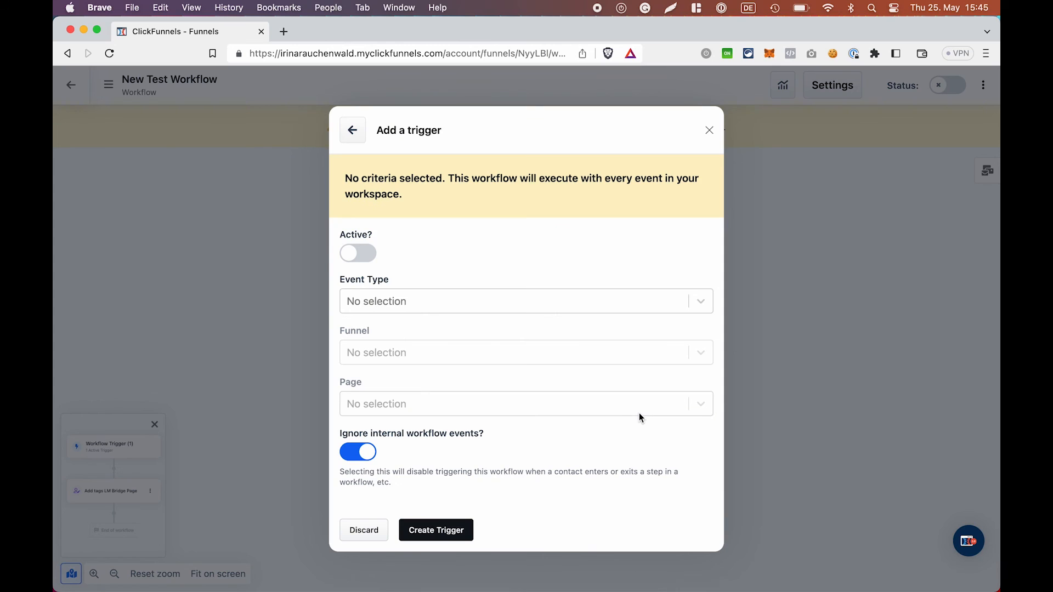
left_click(376, 301)
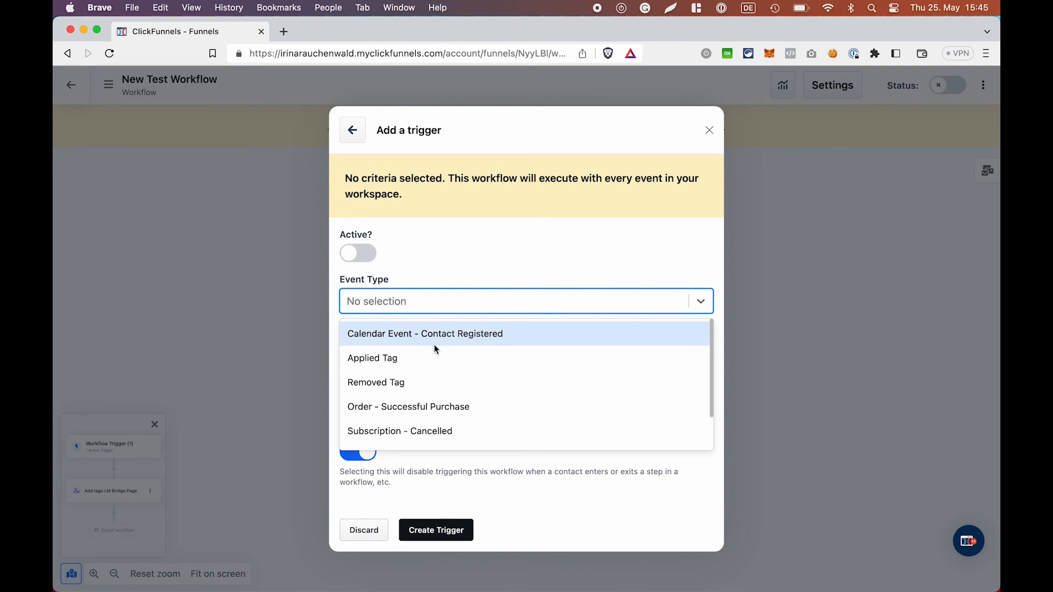
scroll(437, 385, "down", 2)
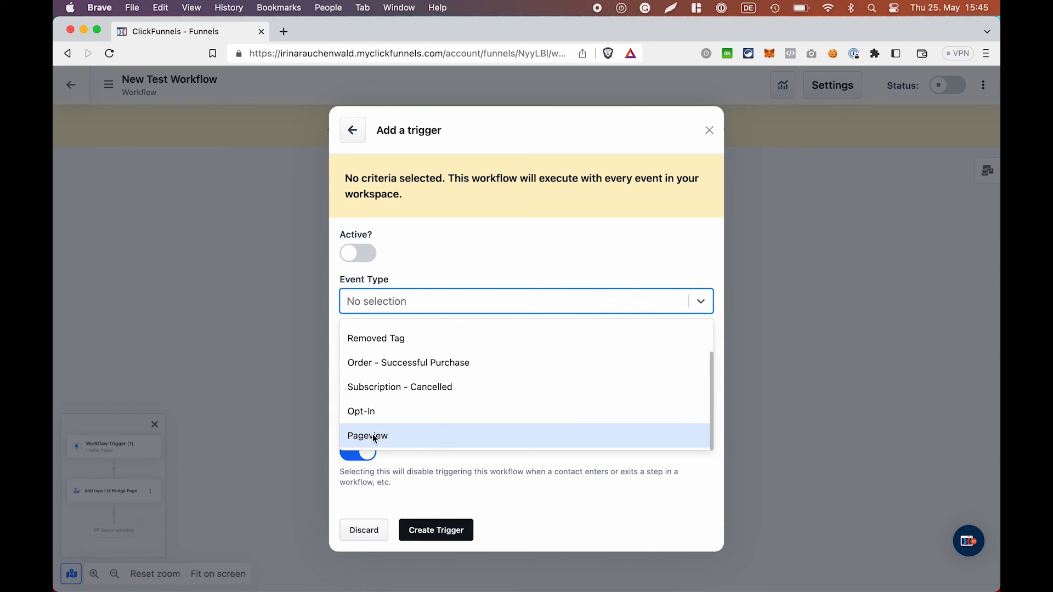
scroll(472, 366, "up", 2)
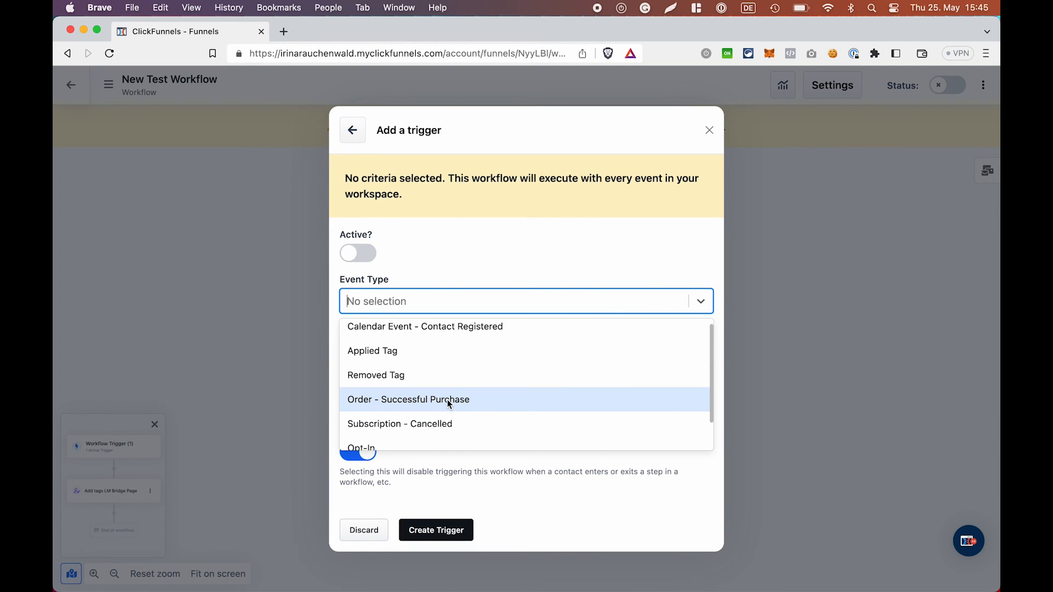
scroll(433, 363, "up", 1)
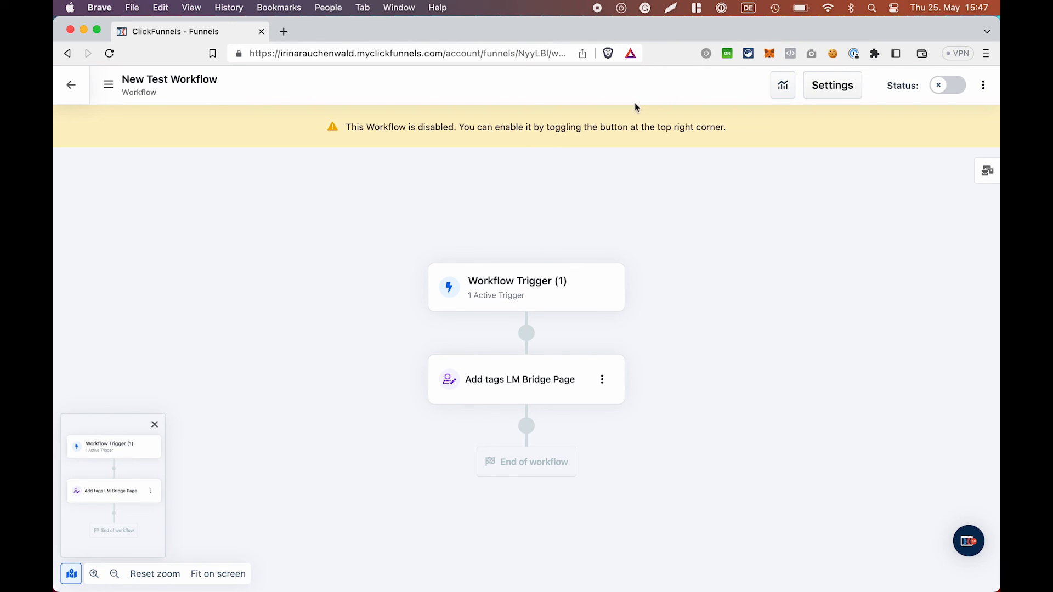
- Enable the New Test Workflow and confirm the activation
left_click(951, 89)
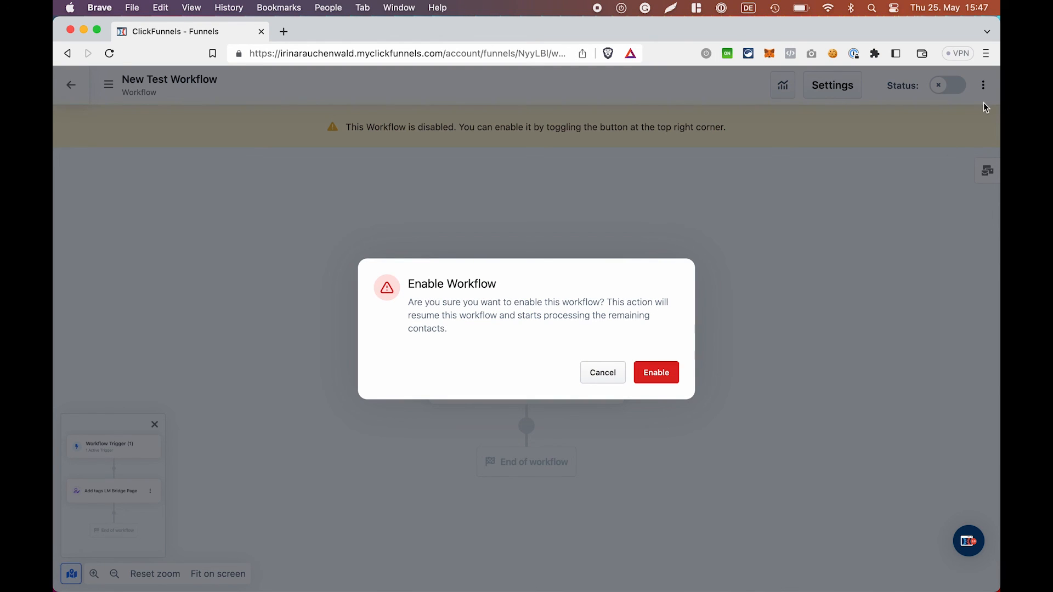
left_click(665, 378)
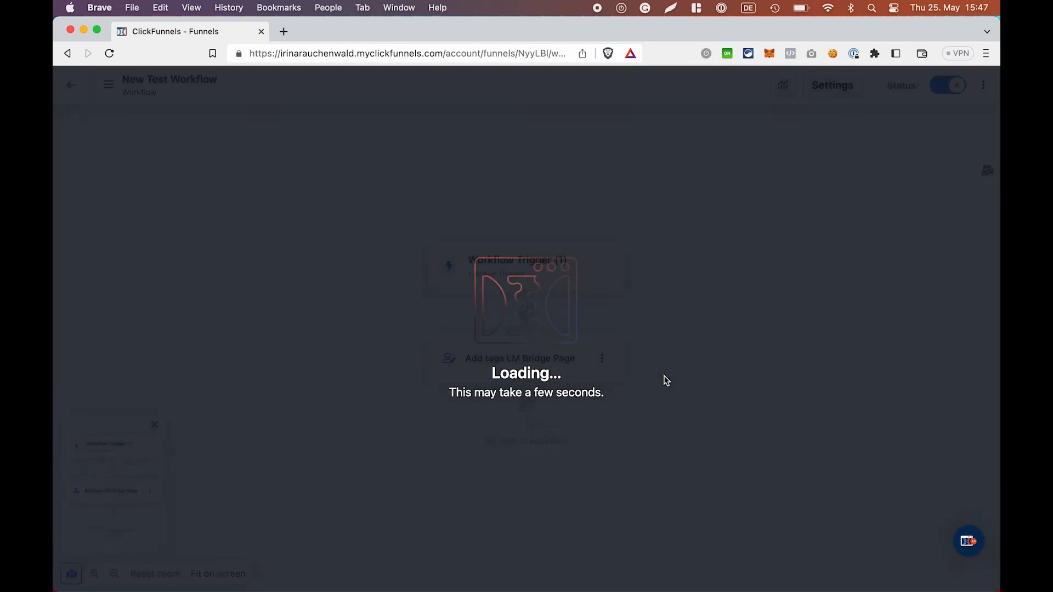